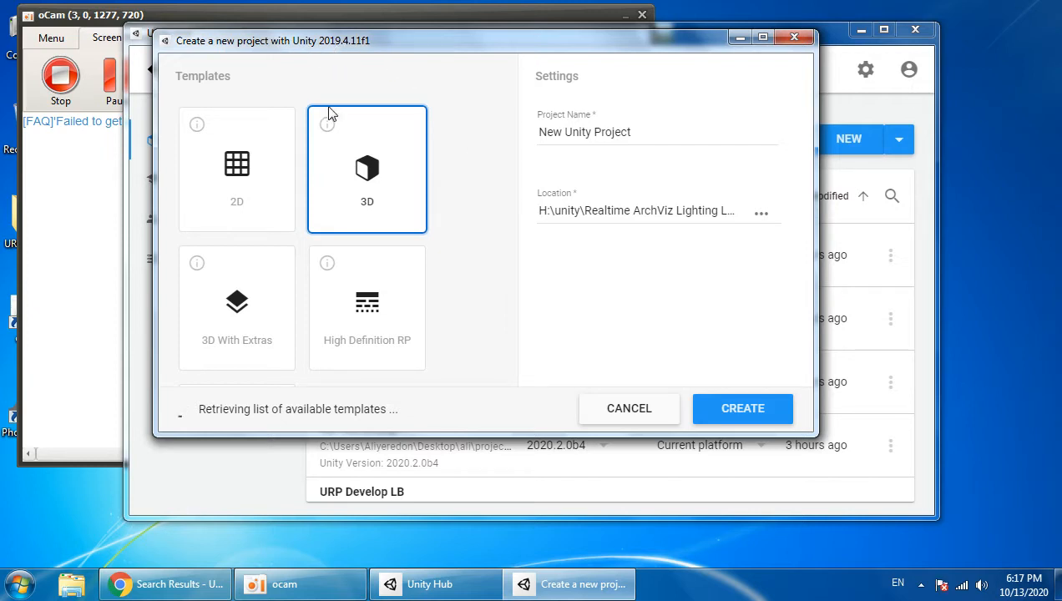
- Create a new project named "HDRP Tut" from the High Definition RP template
left_click(406, 320)
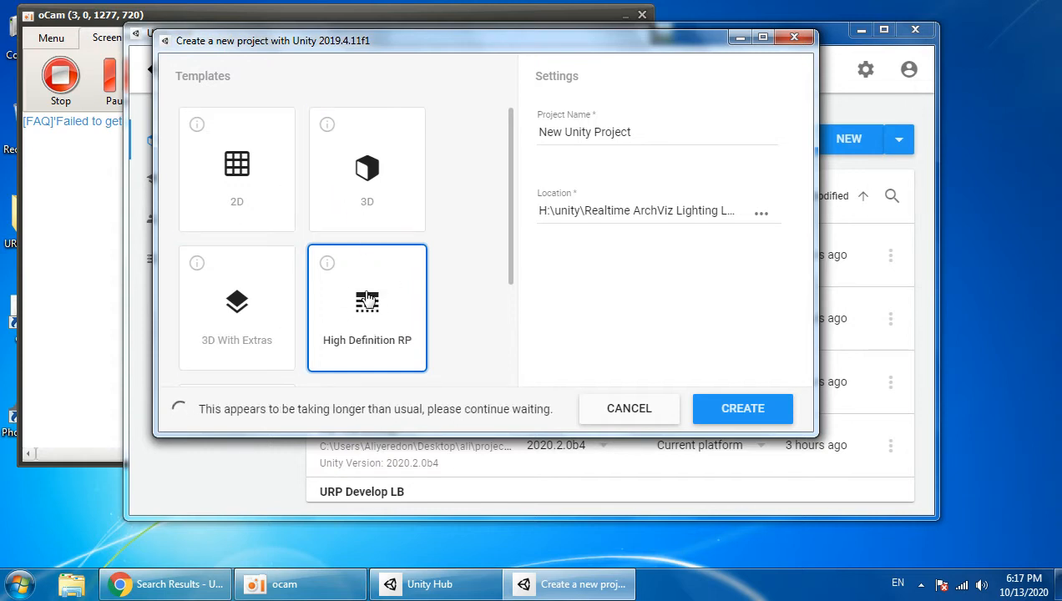
scroll(367, 296, "down", 3)
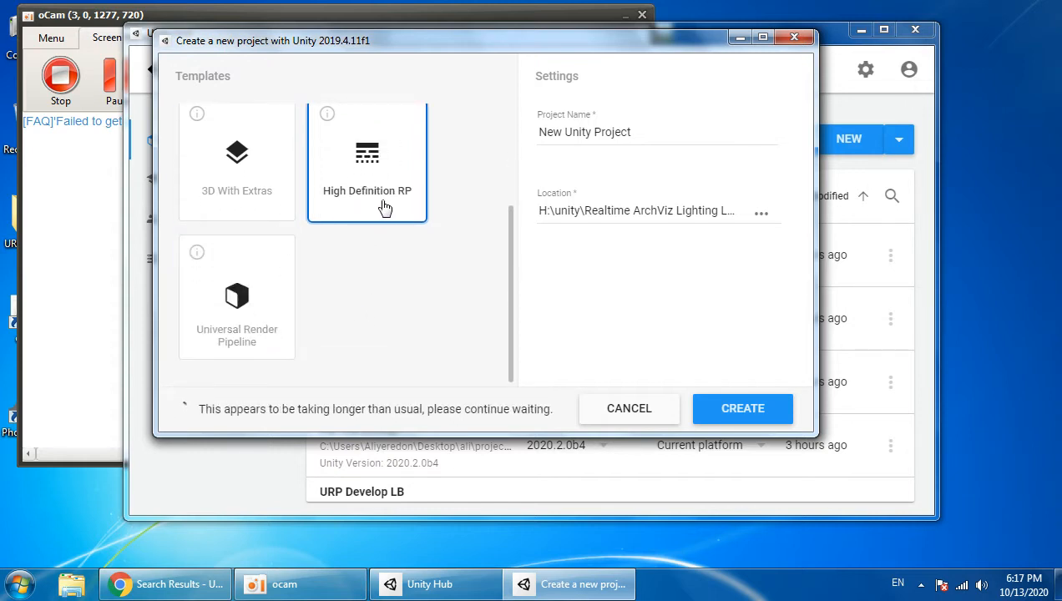
scroll(358, 288, "up", 3)
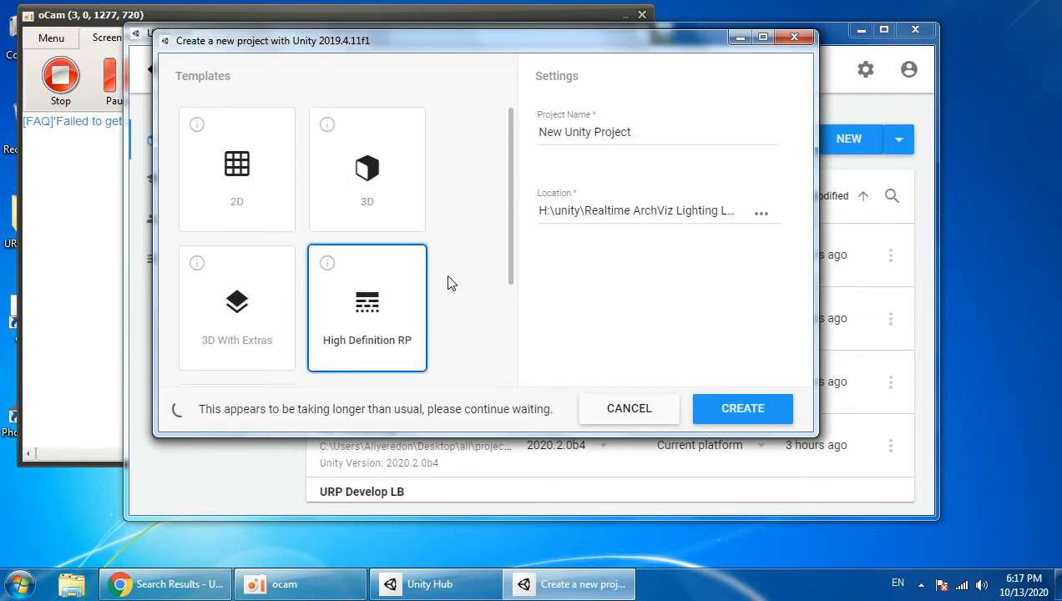
triple_click(633, 133)
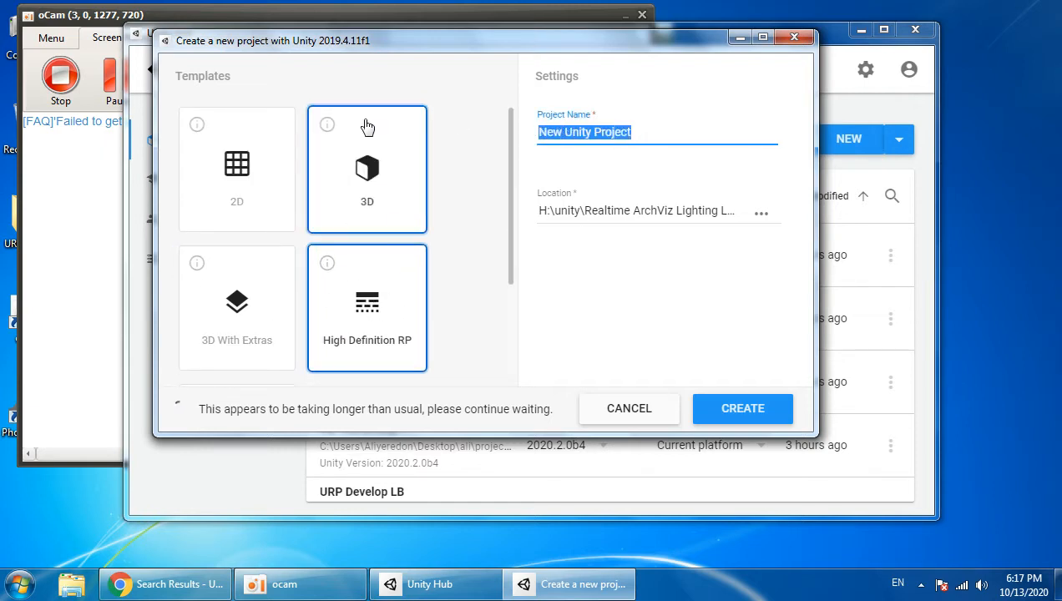
type("HDRP Tut")
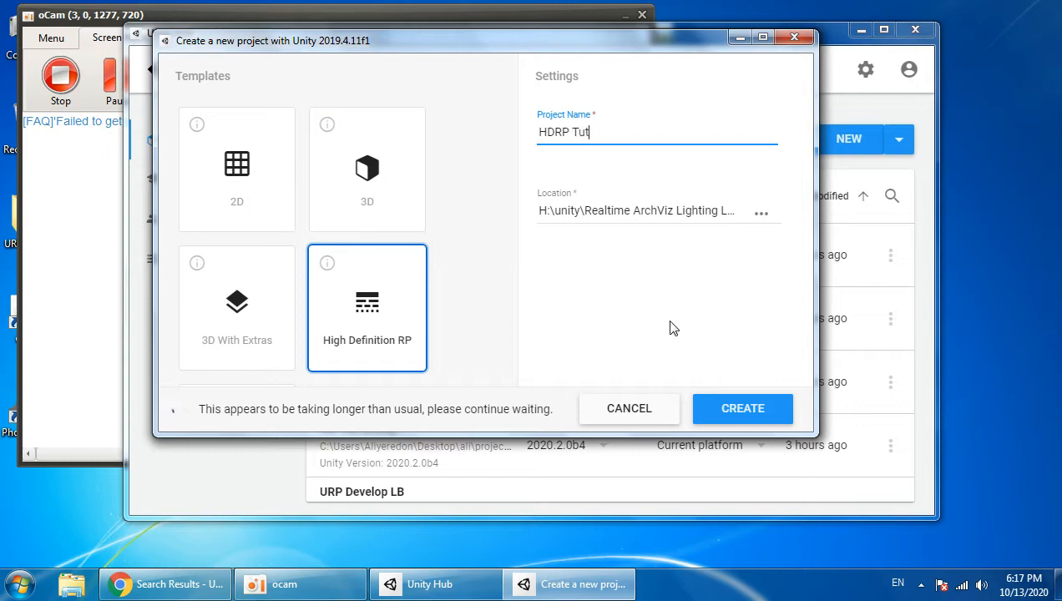
left_click(731, 411)
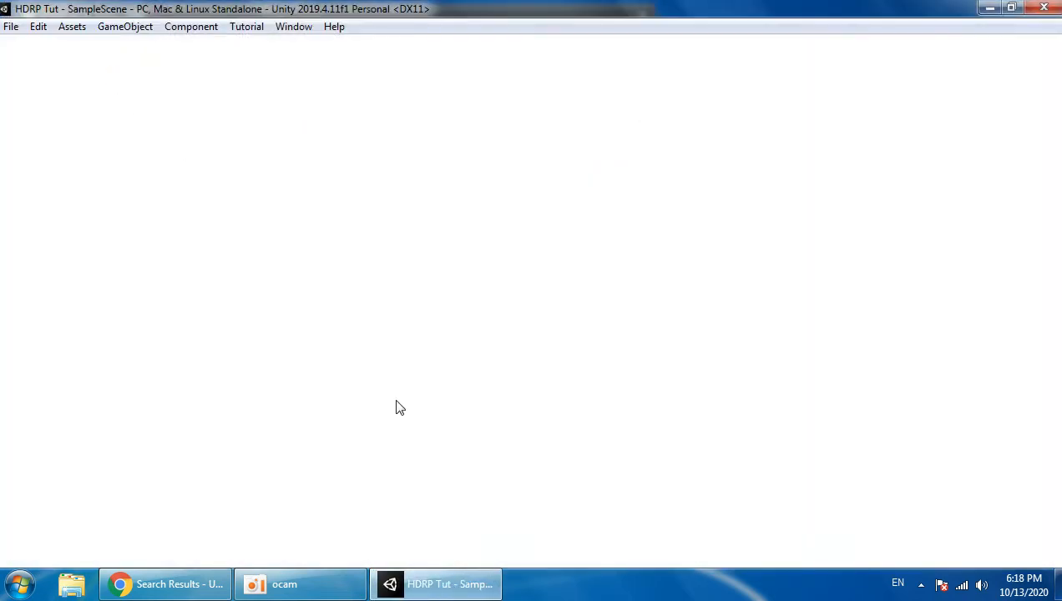
left_click(320, 586)
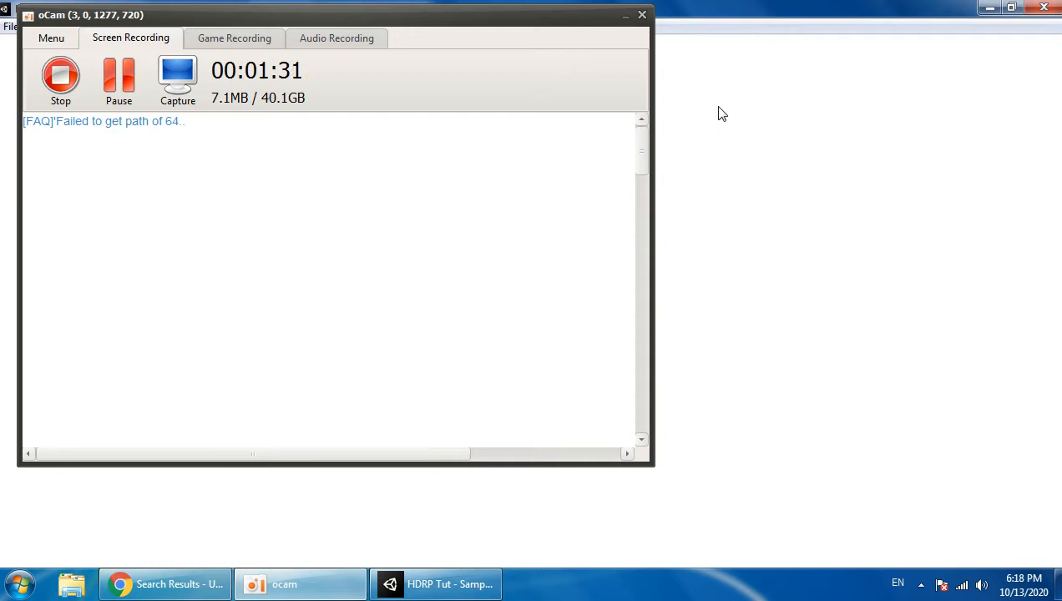
left_click(625, 16)
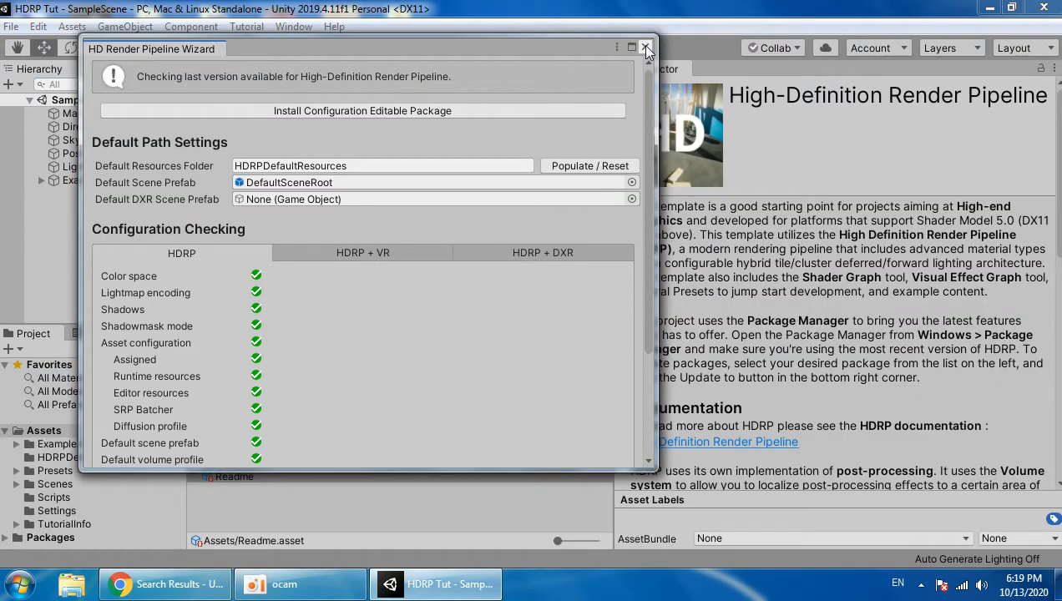
- Review the configuration checks and migration quick-links in the HD Render Pipeline Wizard, and close the wizard
scroll(296, 286, "down", 5)
scroll(317, 209, "up", 5)
scroll(312, 351, "down", 3)
scroll(310, 351, "down", 2)
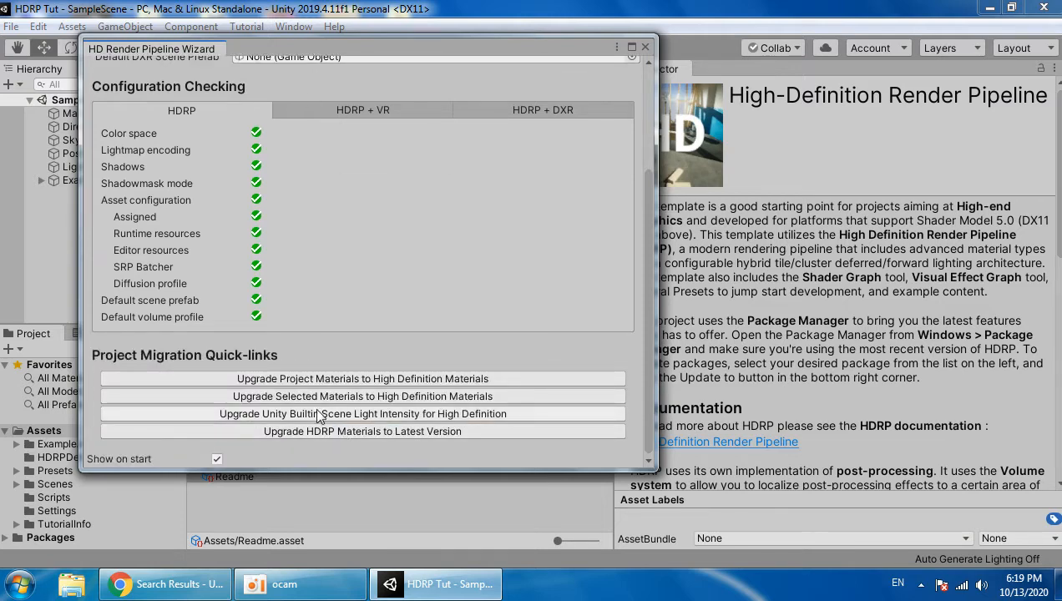
scroll(265, 162, "up", 5)
scroll(255, 206, "down", 5)
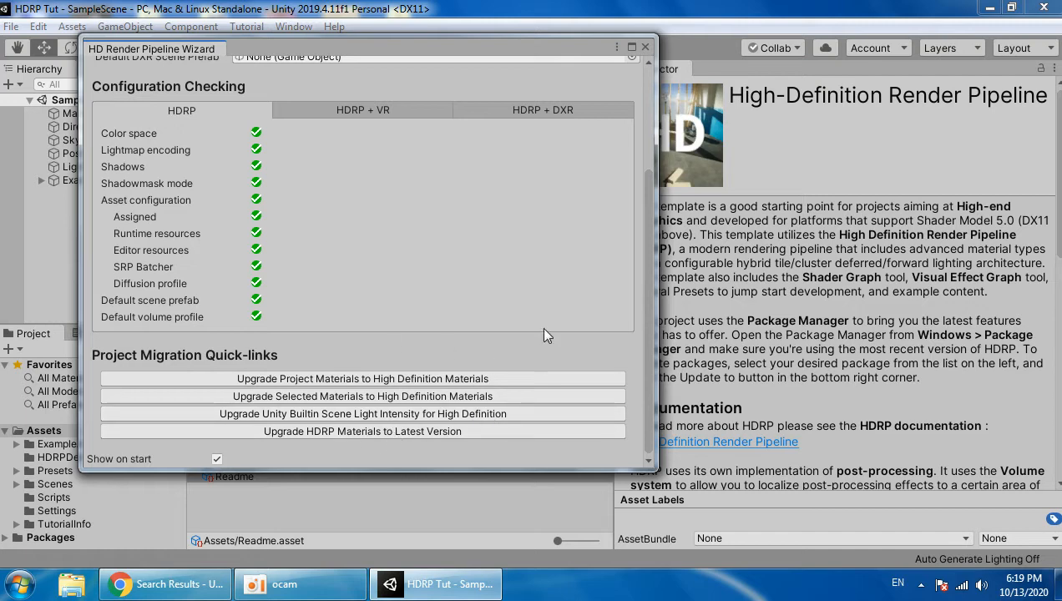
left_click(644, 47)
left_click(39, 26)
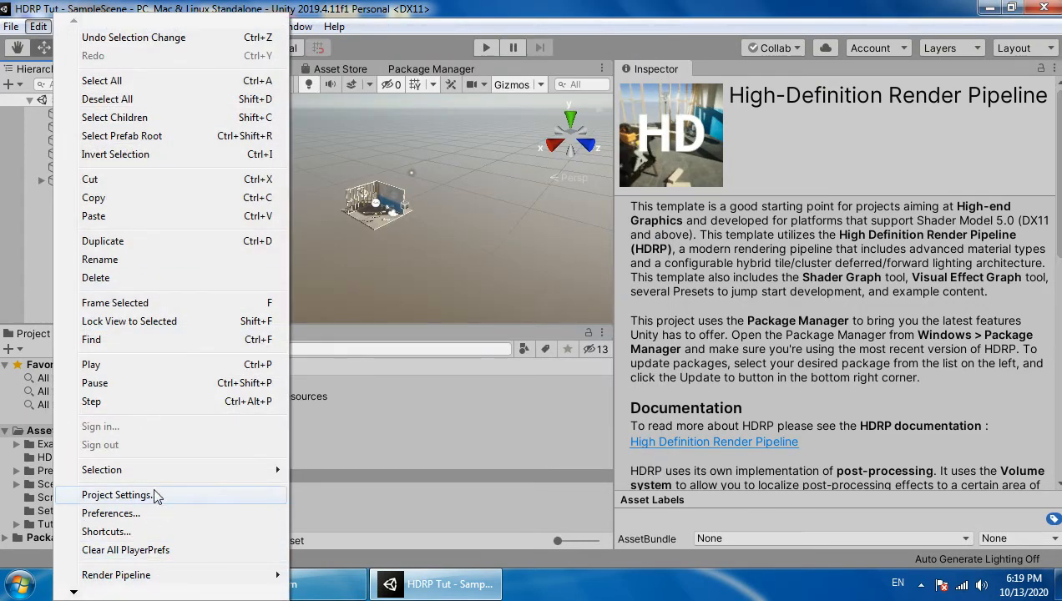
mouse_move(145, 576)
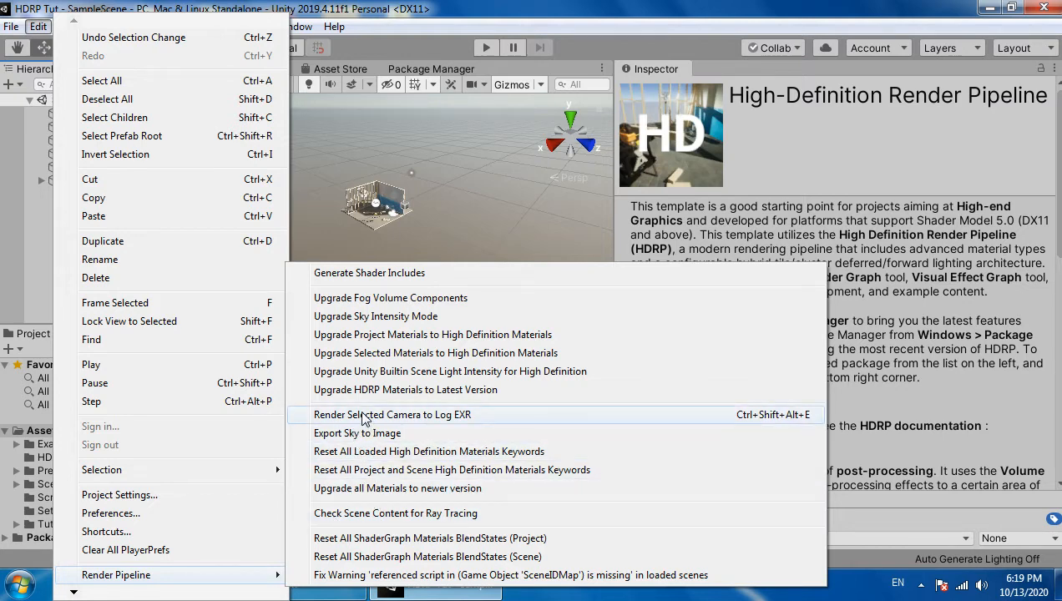
left_click(445, 137)
- Open the Package Manager, detach it as a floating window and enlarge it
left_click(294, 27)
left_click(373, 132)
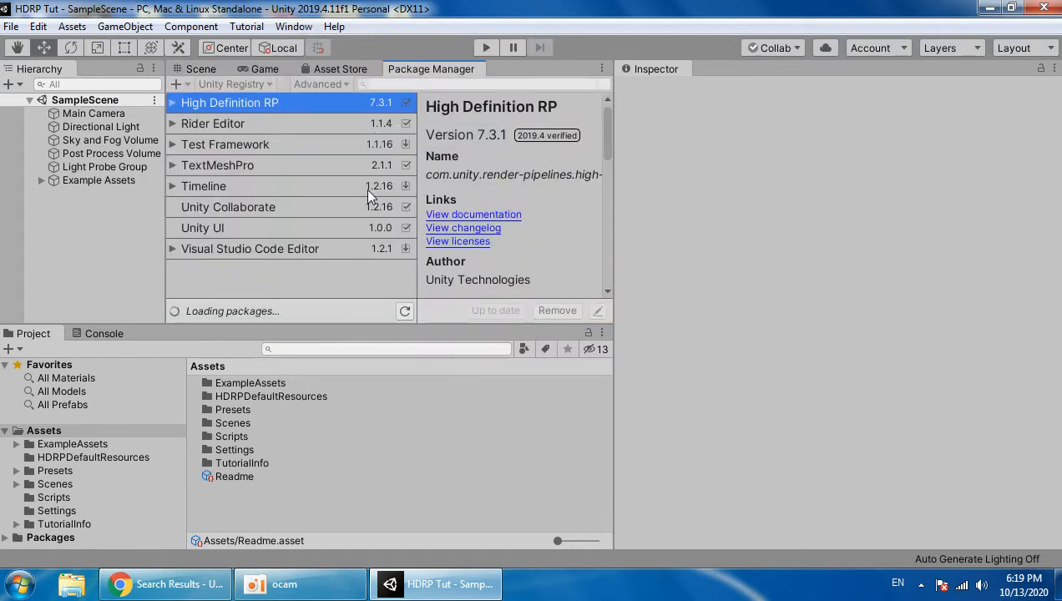
right_click(411, 69)
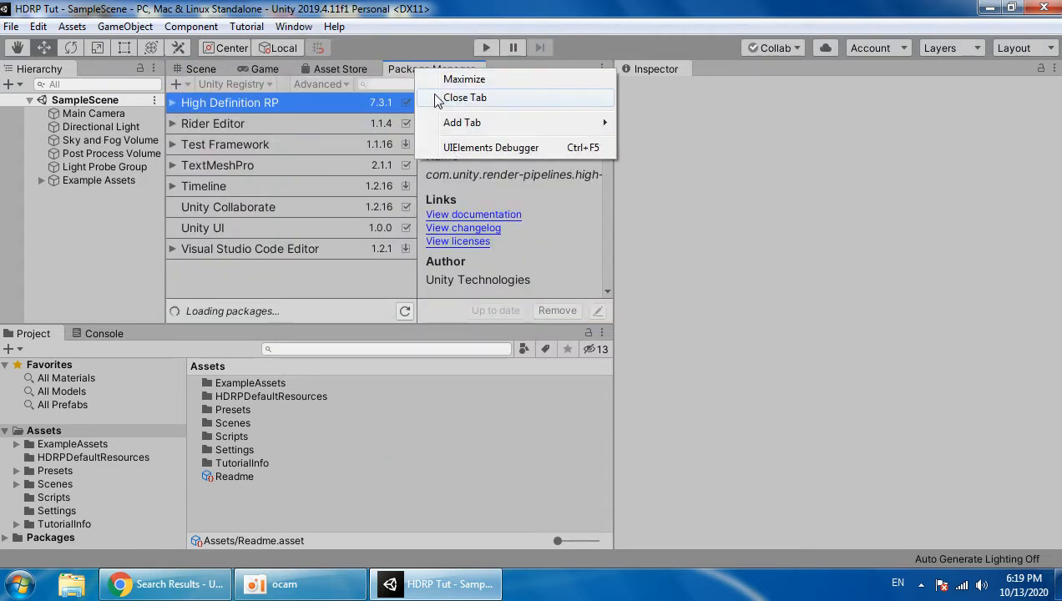
left_click(411, 84)
left_click_drag(430, 68, 535, 307)
left_click_drag(737, 344, 982, 564)
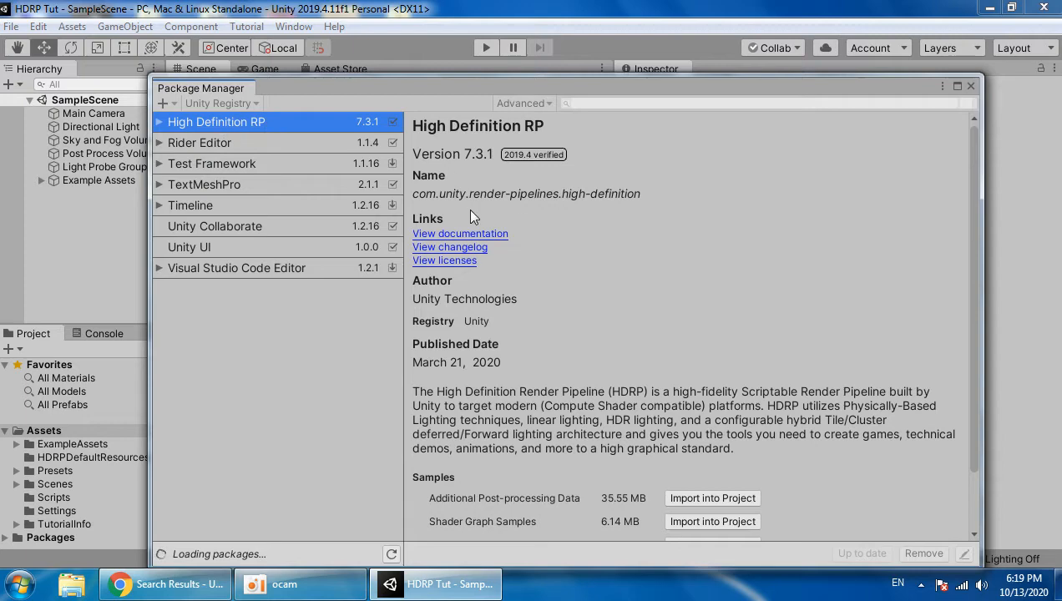
- Import the Procedural Sky sample of the High Definition RP package into the project and close the Package Manager
scroll(657, 453, "down", 3)
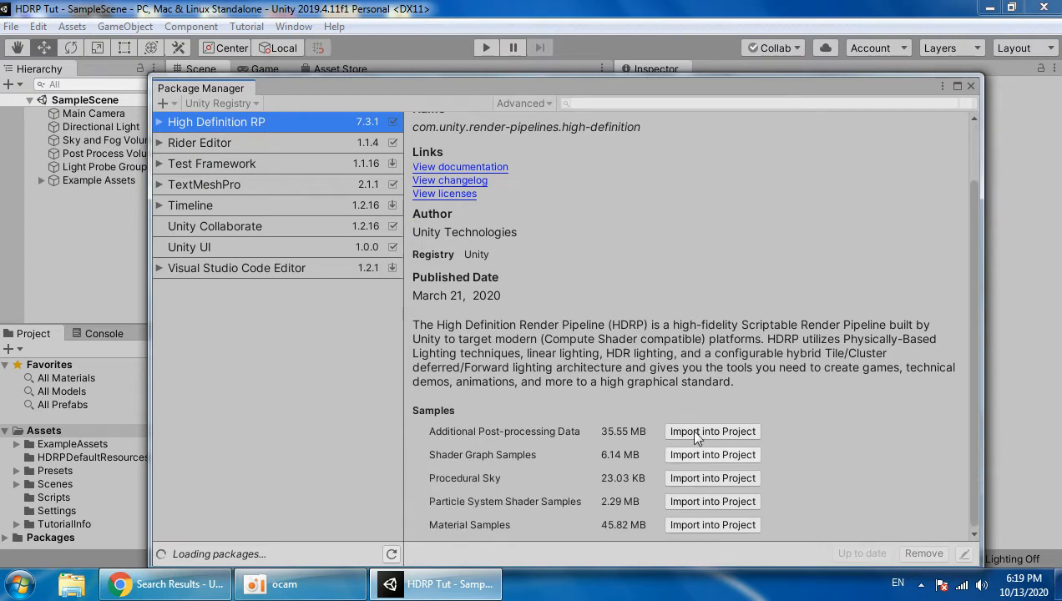
left_click_drag(366, 92, 329, 63)
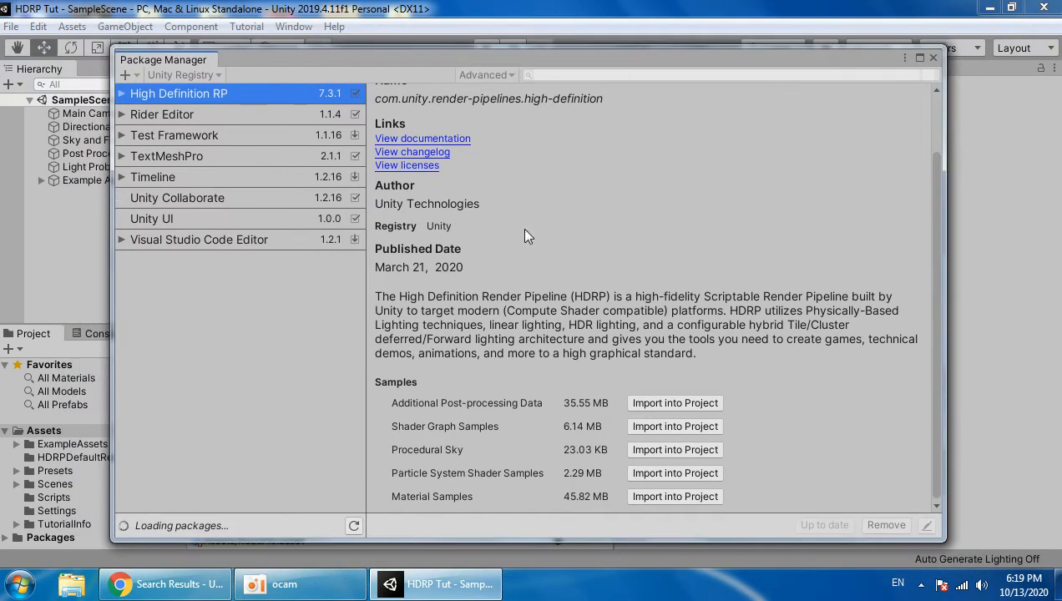
left_click(644, 449)
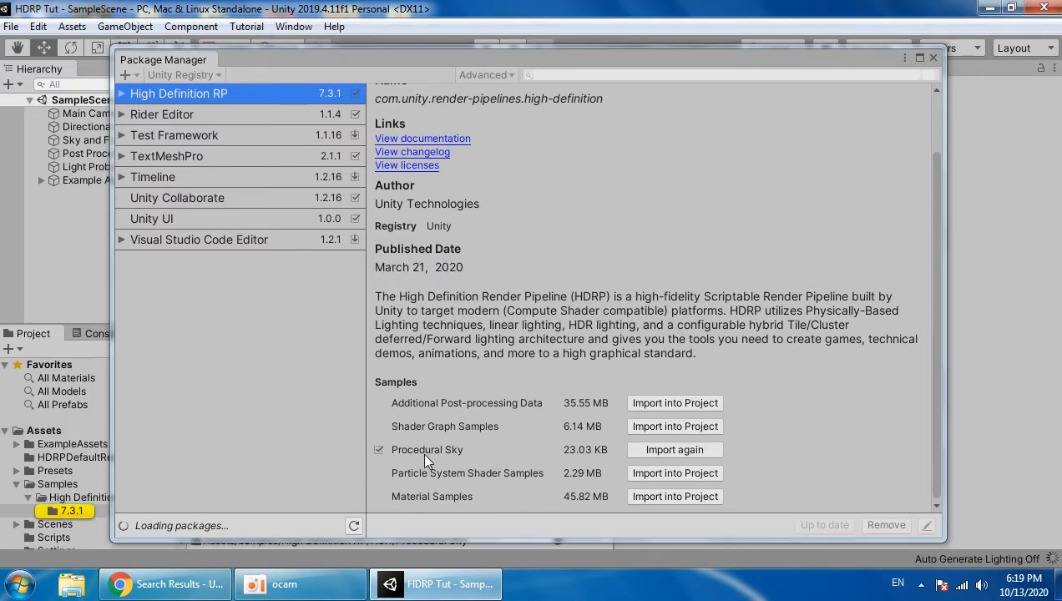
left_click(933, 58)
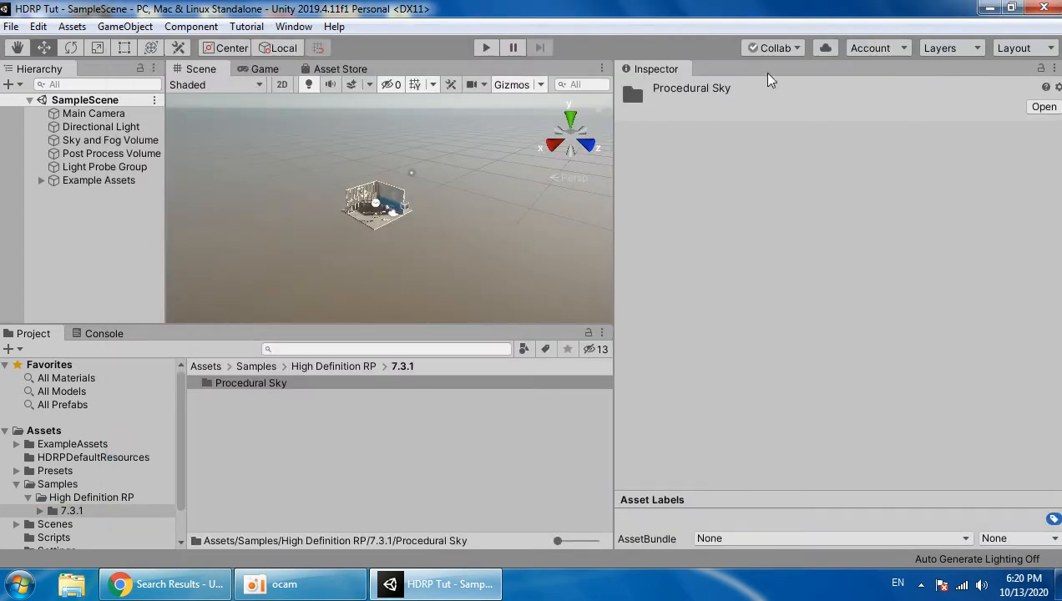
- Enable Screen Space Reflection for HDRenderPipelineAsset in the project's HDRP quality settings and close the settings
left_click(38, 27)
left_click(171, 496)
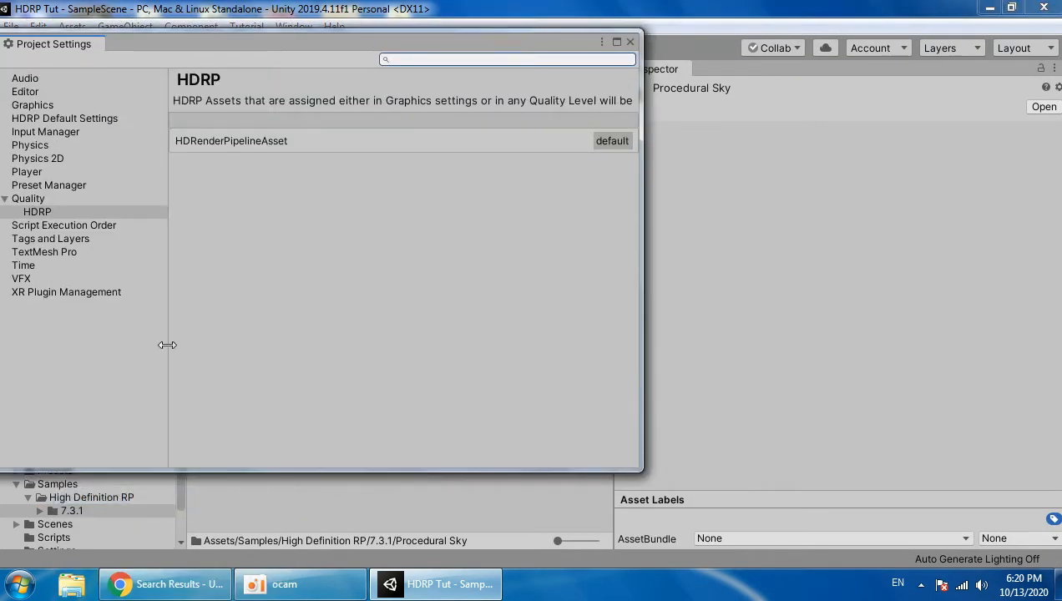
left_click(48, 212)
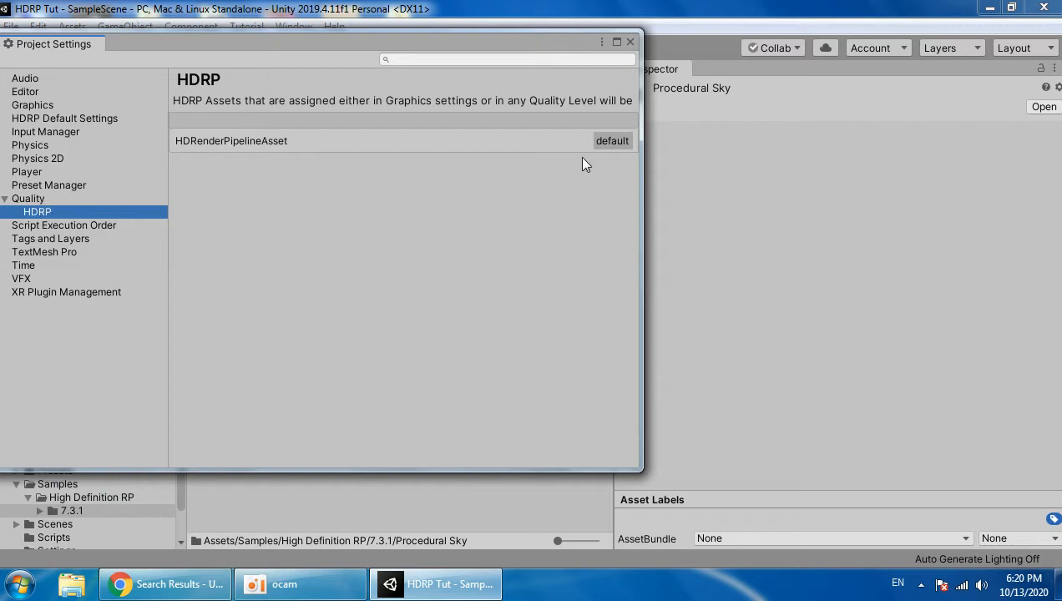
left_click(622, 141)
scroll(276, 317, "down", 3)
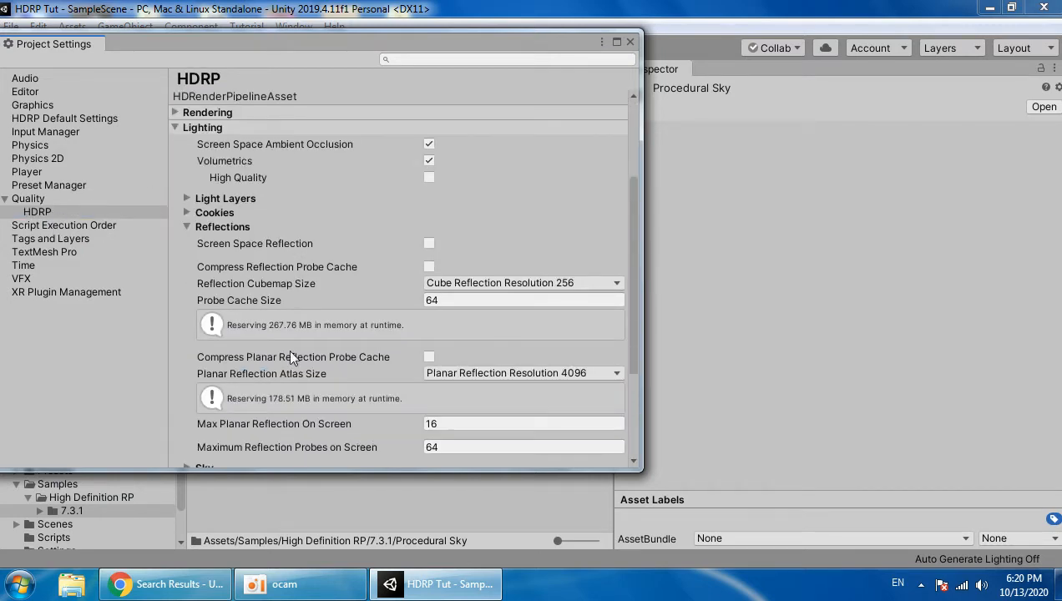
left_click(430, 244)
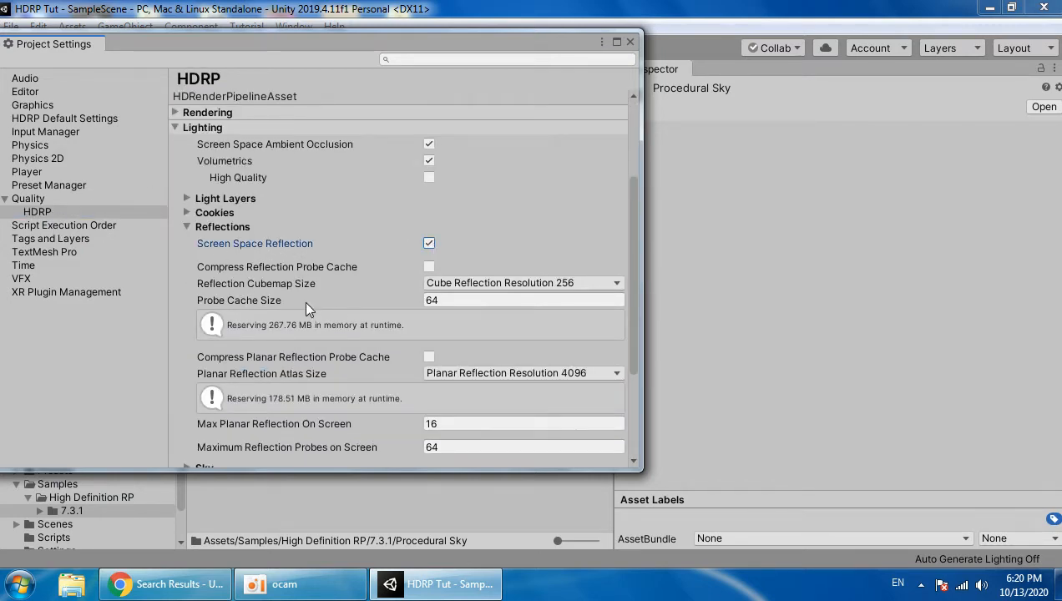
scroll(216, 420, "down", 3)
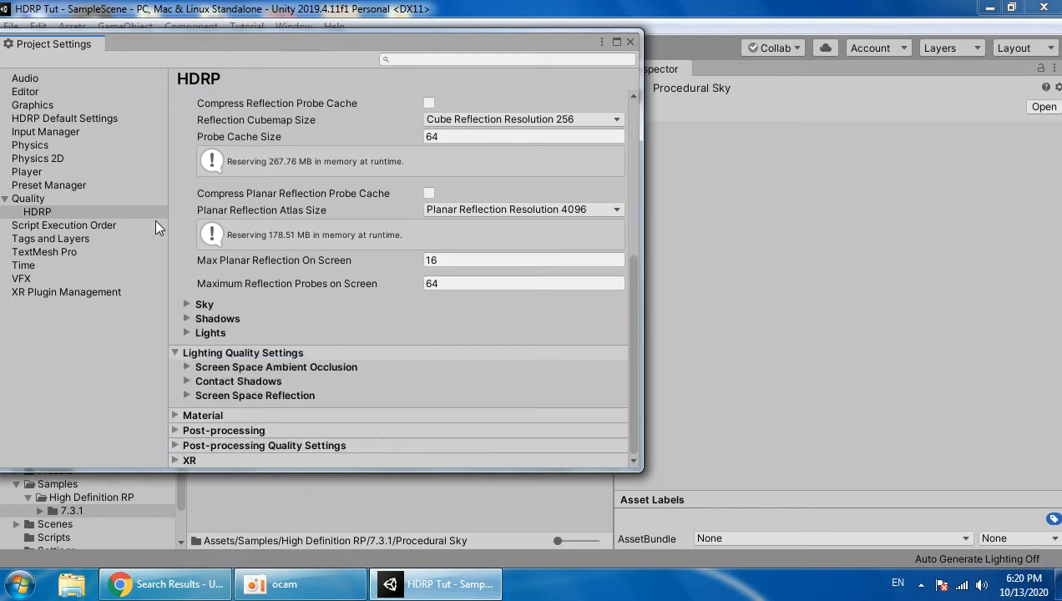
scroll(305, 262, "up", 6)
left_click(631, 42)
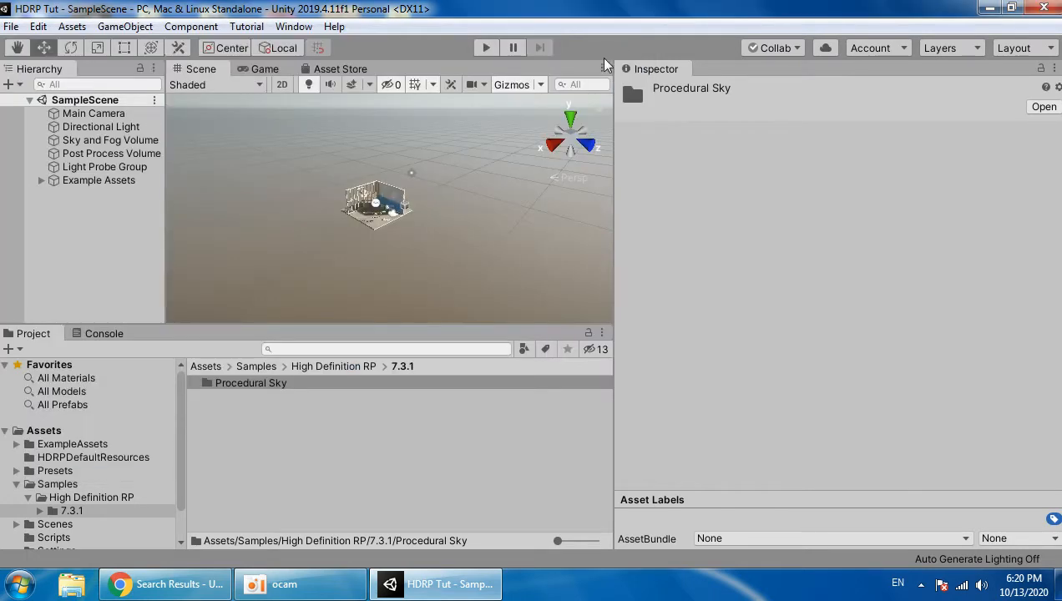
- Open the HDRenderPipelineAsset assigned in the Graphics project settings for inspection and close the settings window
left_click(39, 26)
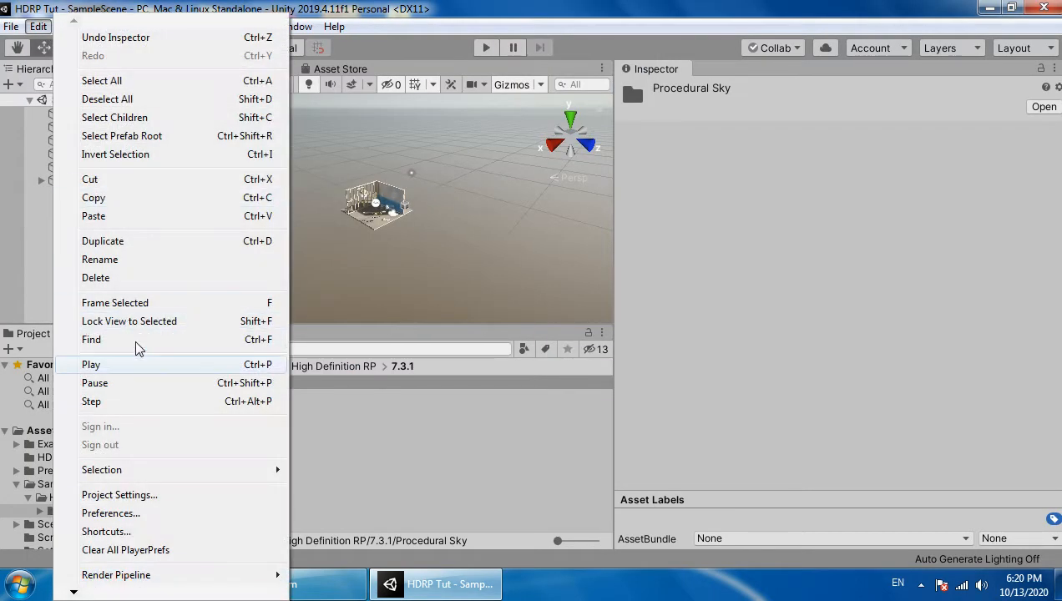
left_click(142, 495)
left_click(53, 107)
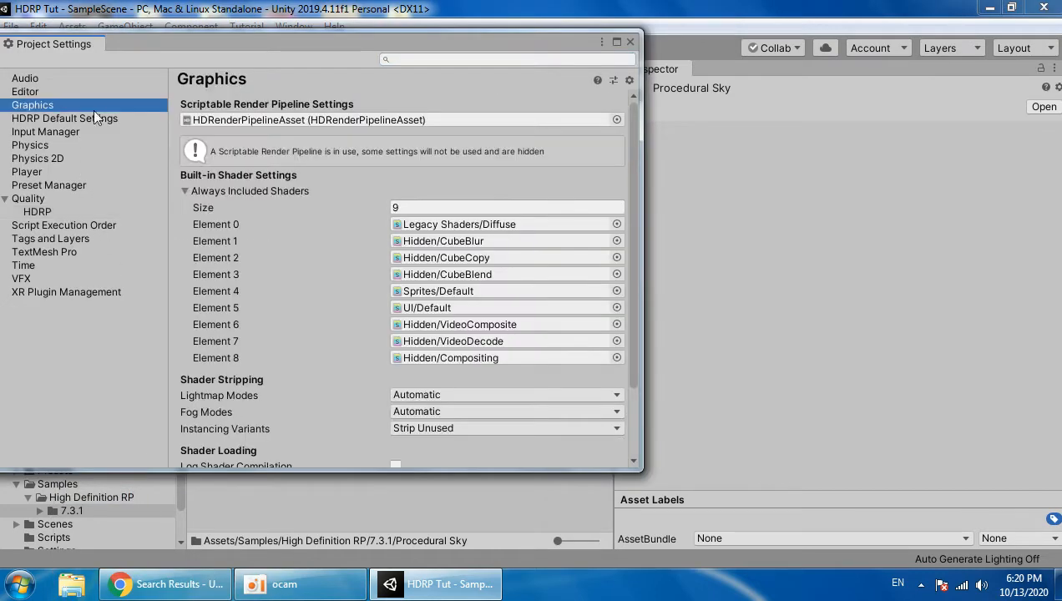
double_click(332, 118)
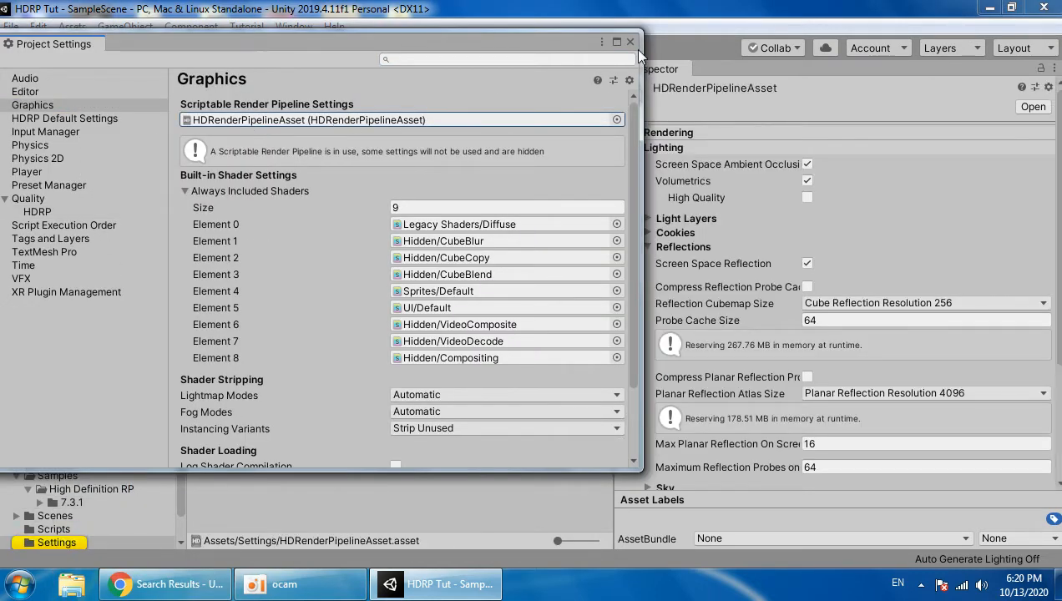
left_click(630, 42)
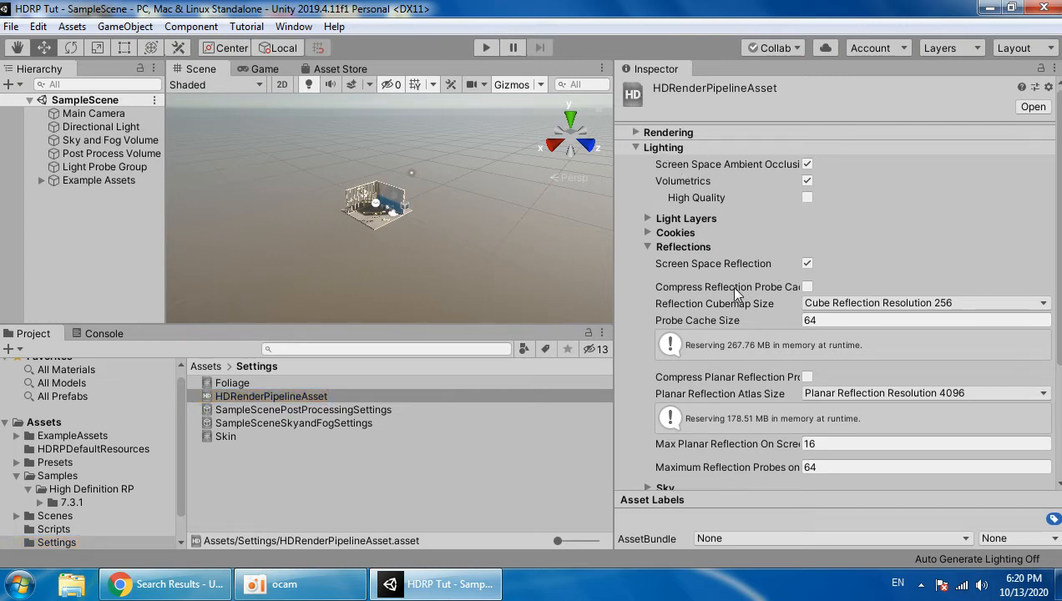
- Review the HDRenderPipelineAsset options and collapse its Lighting and Lighting Quality Settings sections
scroll(701, 333, "down", 5)
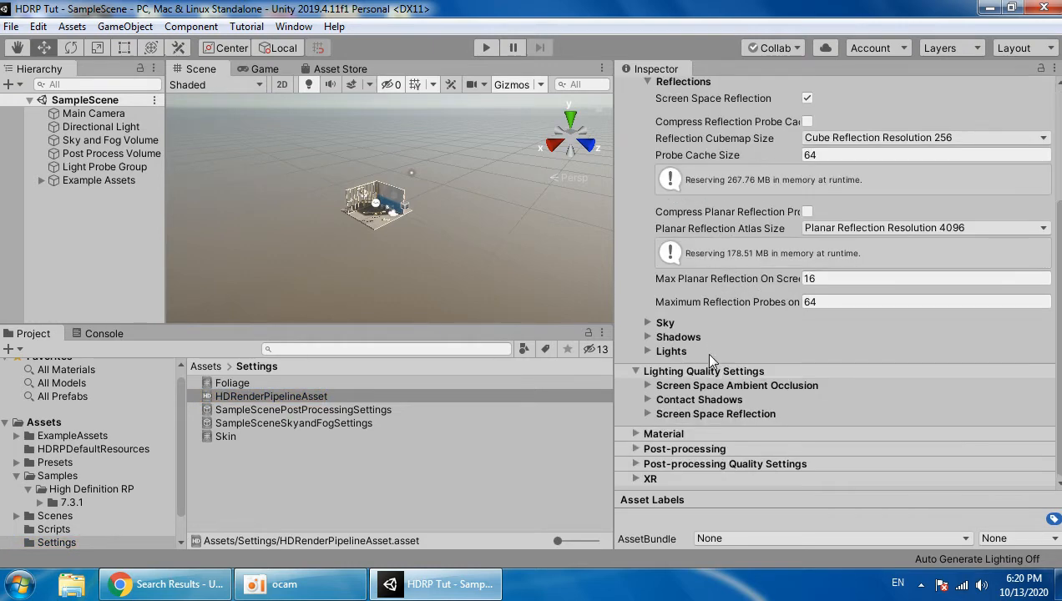
scroll(725, 417, "up", 5)
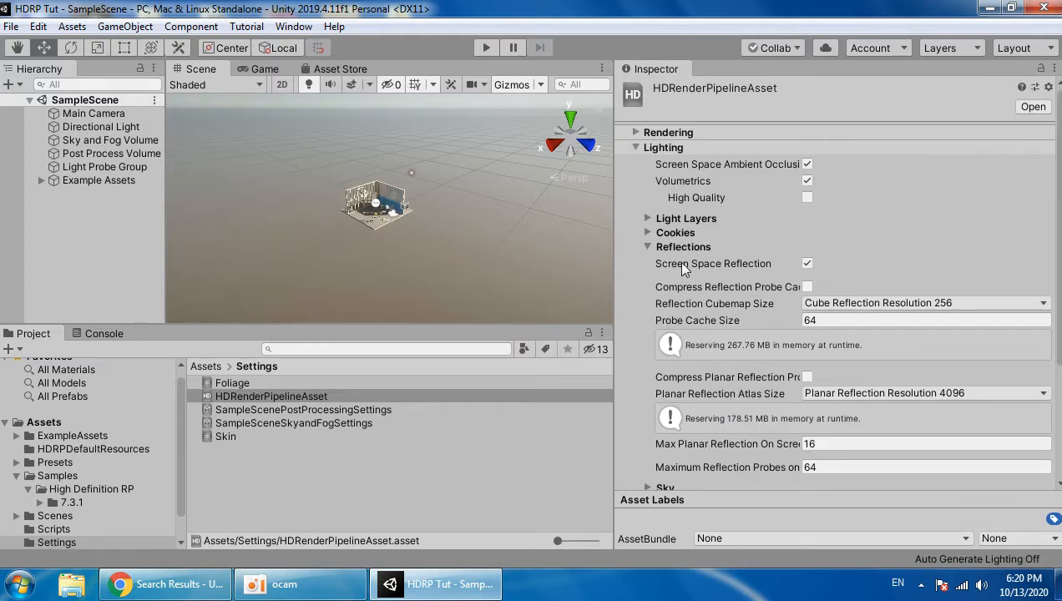
left_click(691, 148)
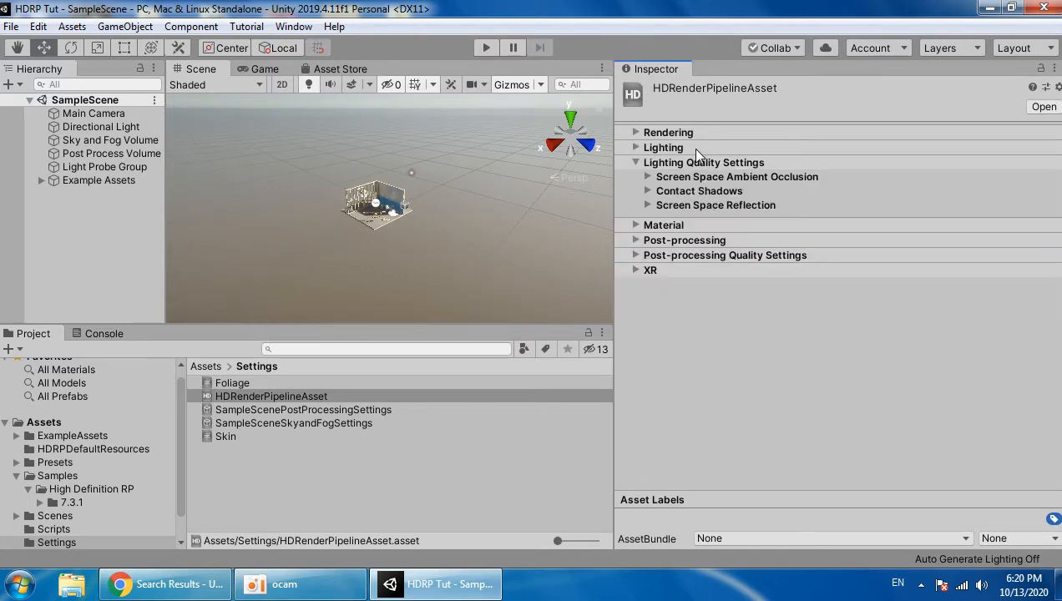
left_click(704, 162)
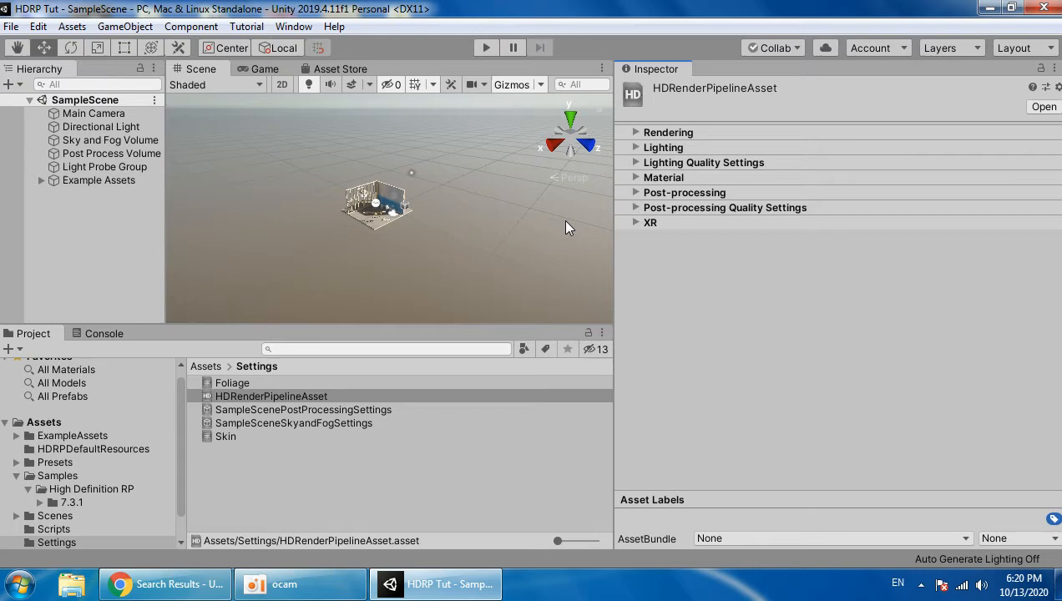
left_click(432, 235)
right_click_drag(397, 251, 330, 236)
key("w")
key("s")
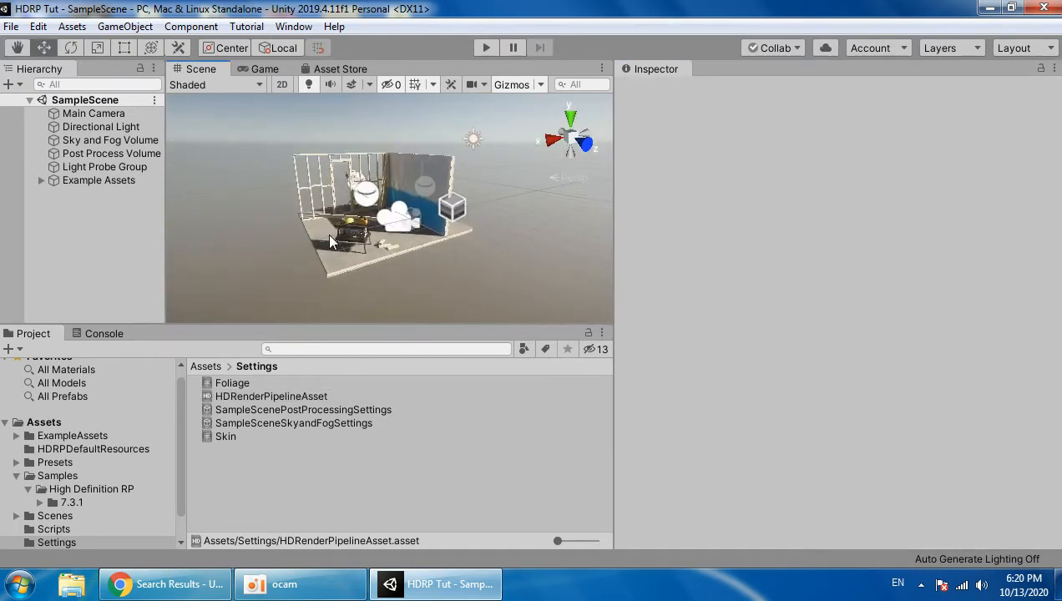
- Create a new scene and save it as "asasas"
key("ctrl+n")
key("ctrl+s")
type("asasas")
left_click(524, 436)
- Set the priority of the Sky and Fog Volume to 1 and inspect the empty scene's sky
right_click_drag(356, 215, 189, 172)
left_click(92, 140)
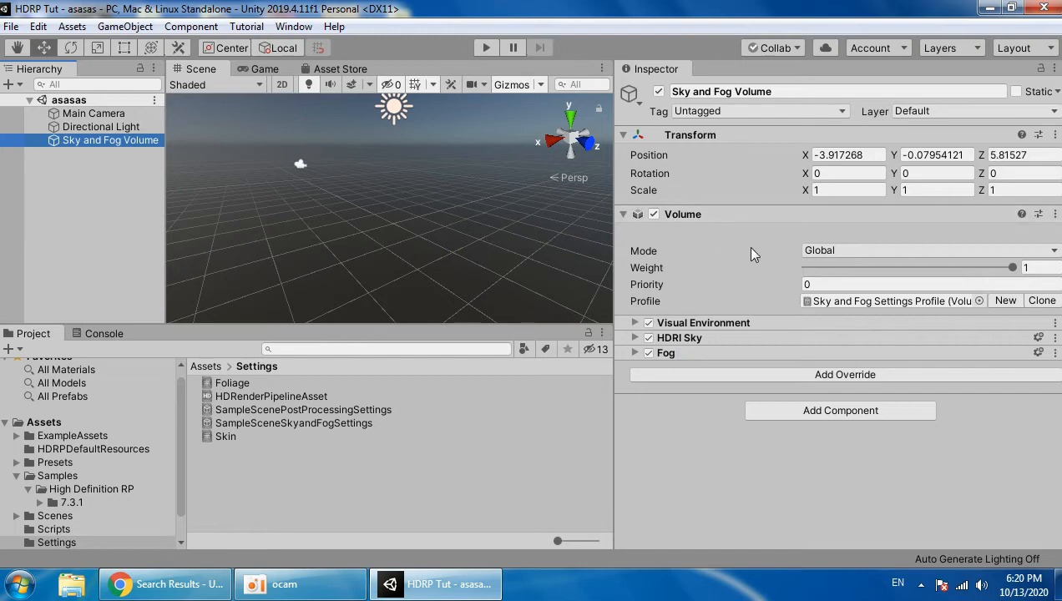
left_click(839, 284)
type("1")
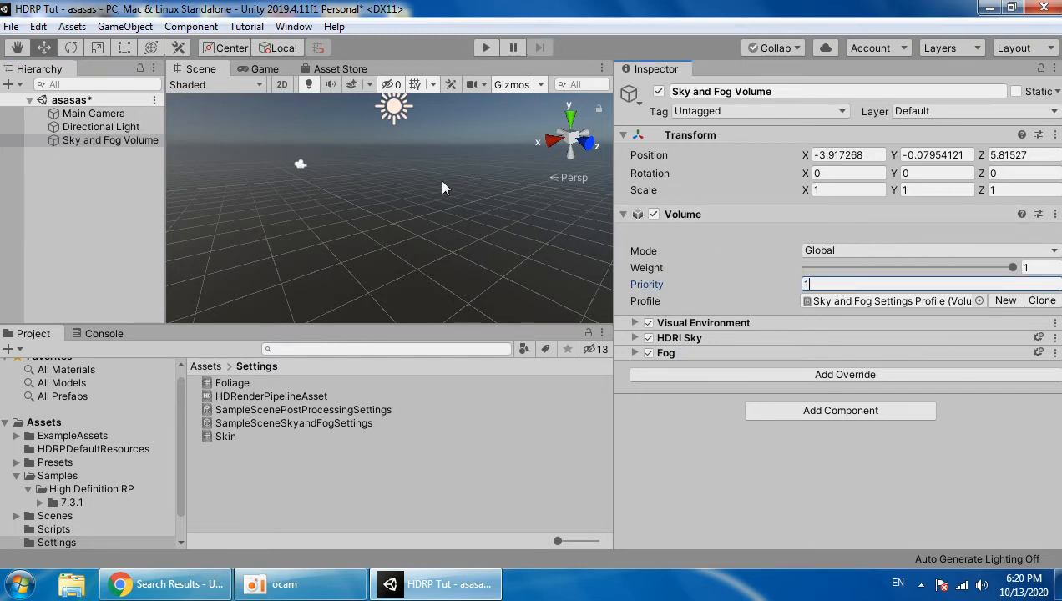
mouse_move(428, 217)
right_mouse_down()
mouse_move(446, 166)
mouse_move(410, 206)
right_mouse_up()
key("s")
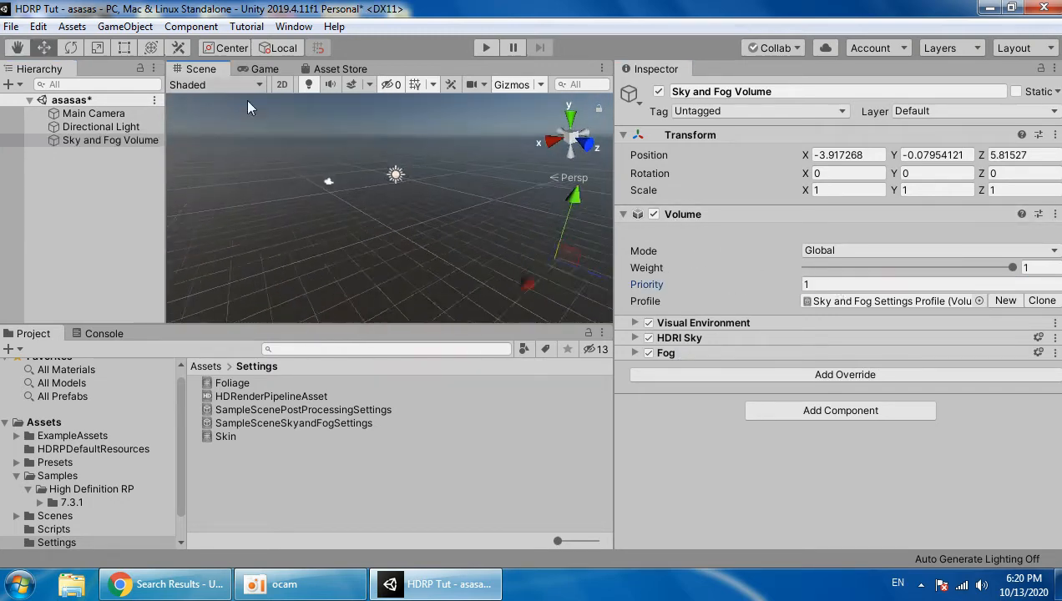
- Add a 3D cube to the scene and frame it in the Scene view
left_click(140, 30)
mouse_move(142, 82)
left_click(428, 82)
key("f")
left_click(125, 26)
left_click(167, 63)
key("ctrl+z")
- Add a plane to the scene and position it as the ground beneath the cube
left_click(143, 29)
mouse_move(280, 83)
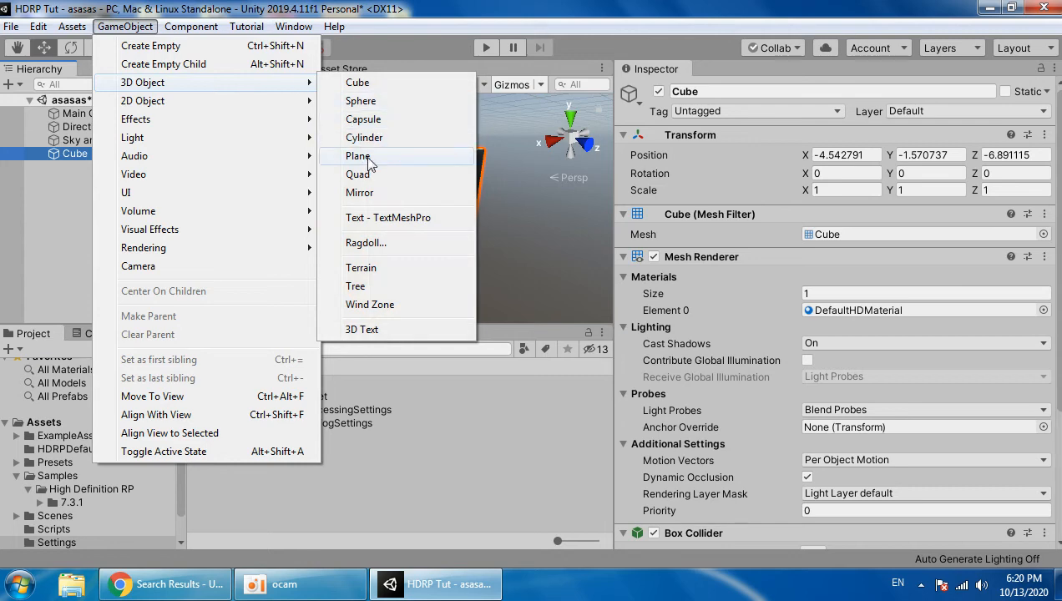
left_click(370, 157)
left_click_drag(405, 174, 401, 183)
left_click(338, 138)
right_click_drag(344, 182, 368, 182)
scroll(383, 177, "down", 5)
left_click_drag(615, 188, 733, 172)
- Delete the Sky and Fog Volume from the scene
left_click(159, 141)
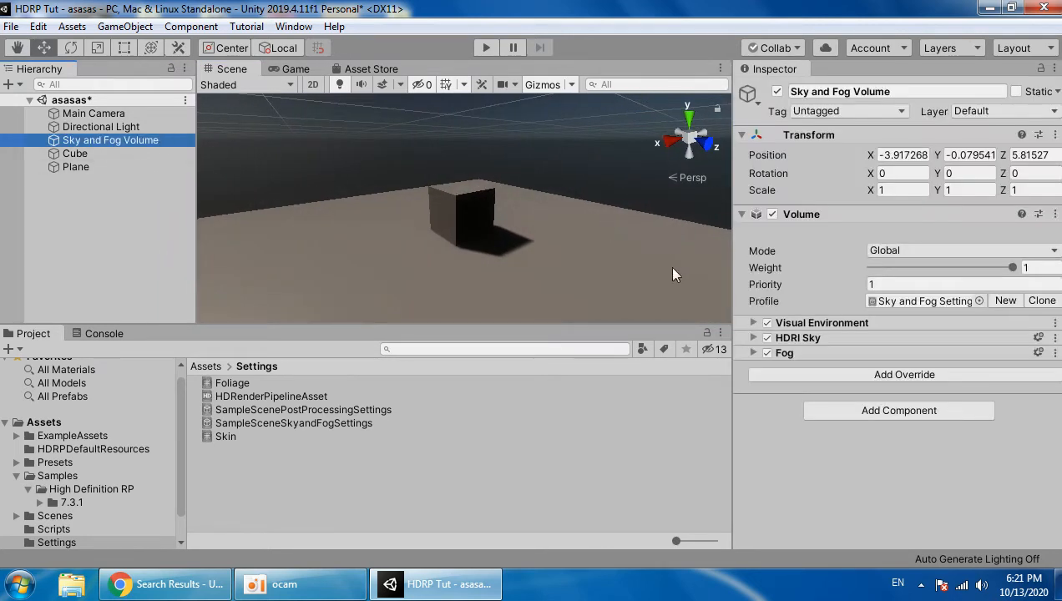
left_click_drag(733, 254, 690, 255)
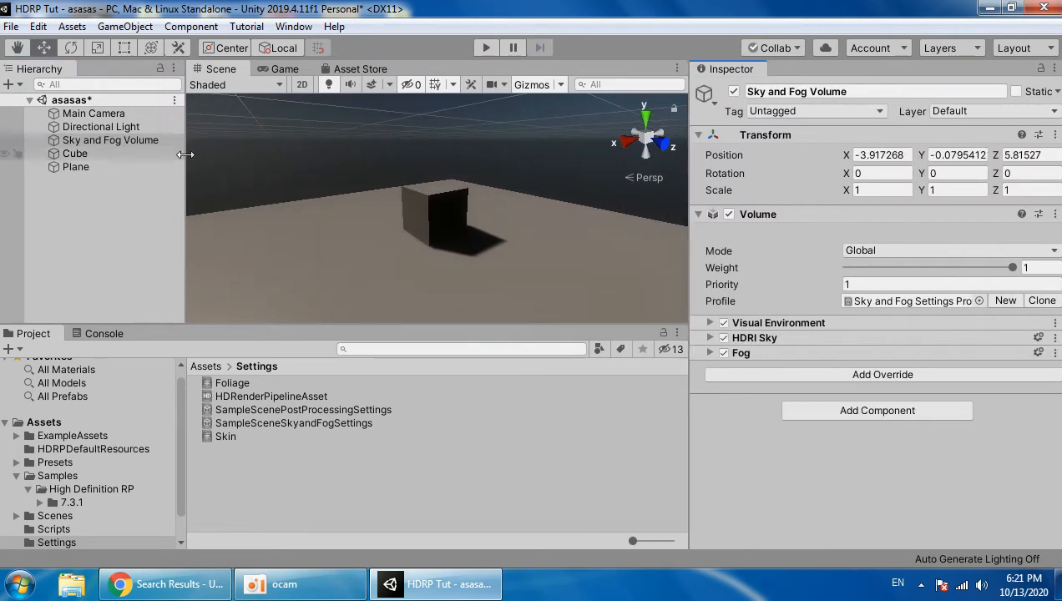
left_click(162, 139)
key("Delete")
- Create an empty game object and give it a global Volume component with priority 1
left_click(127, 26)
left_click(149, 46)
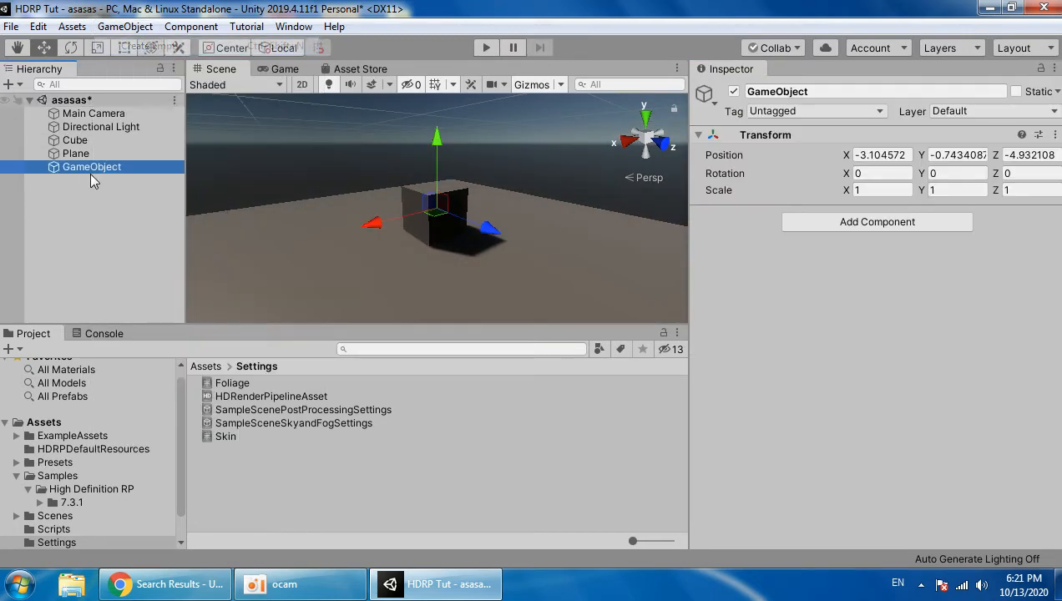
left_click(802, 226)
type("volu")
left_click(826, 281)
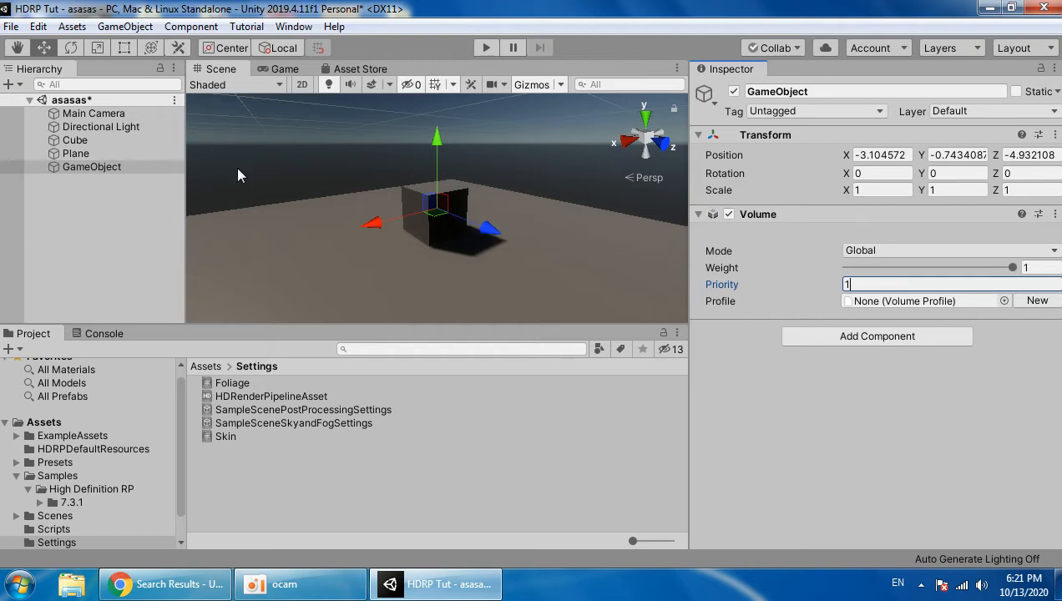
- Create a new profile for the volume and add a Visual Environment override with Type and Ambient Mode enabled
left_click(1035, 301)
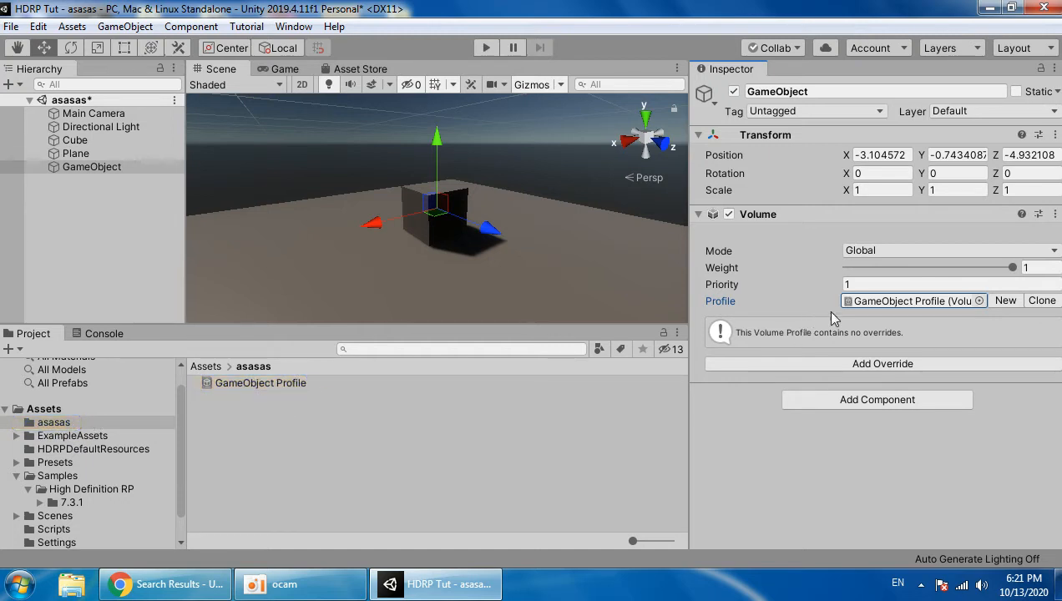
left_click(885, 368)
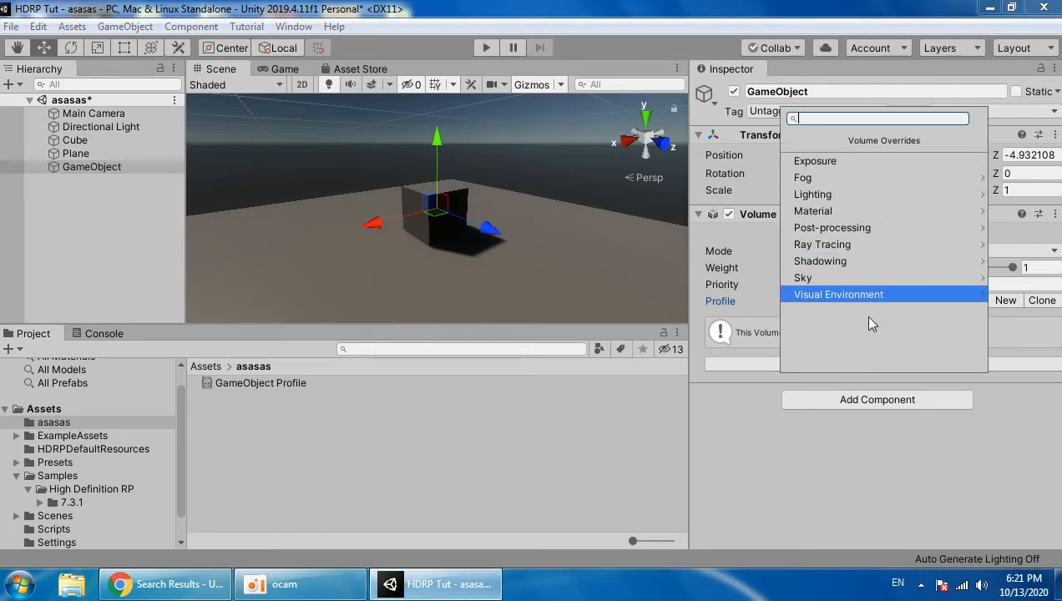
left_click(831, 297)
left_click(710, 369)
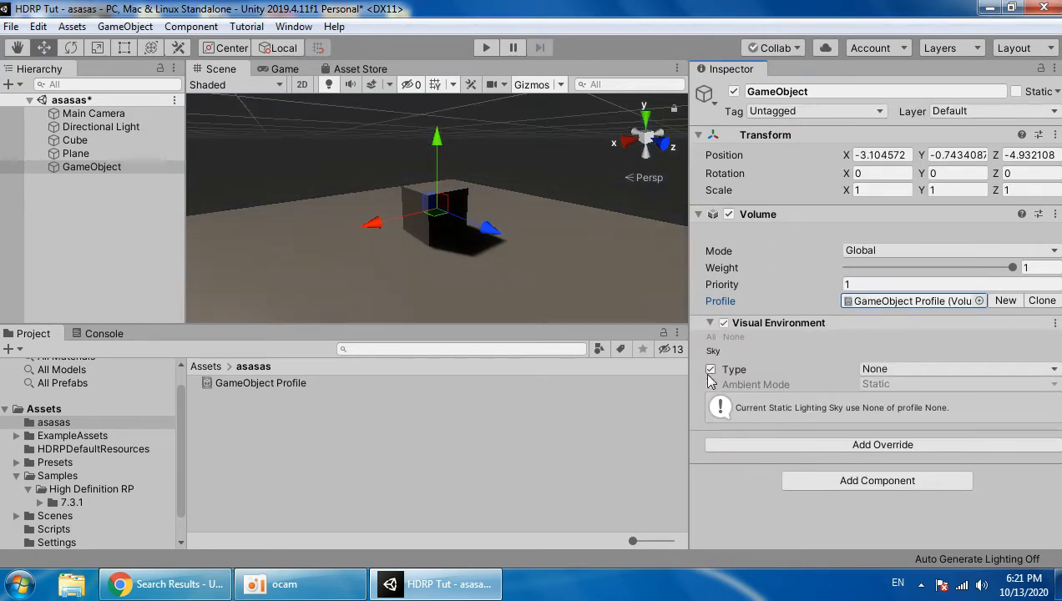
left_click(710, 384)
- Set the Visual Environment's sky type to HDRI Sky and inspect its effect around the cube
right_click_drag(424, 304, 433, 267)
middle_click_drag(432, 267, 423, 206)
left_click(872, 369)
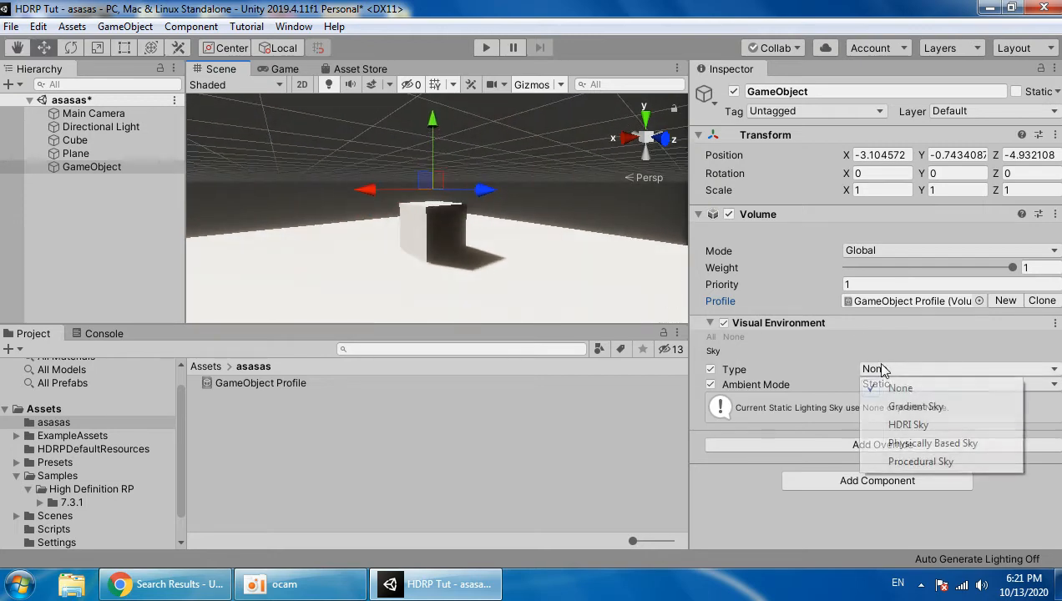
left_click(910, 424)
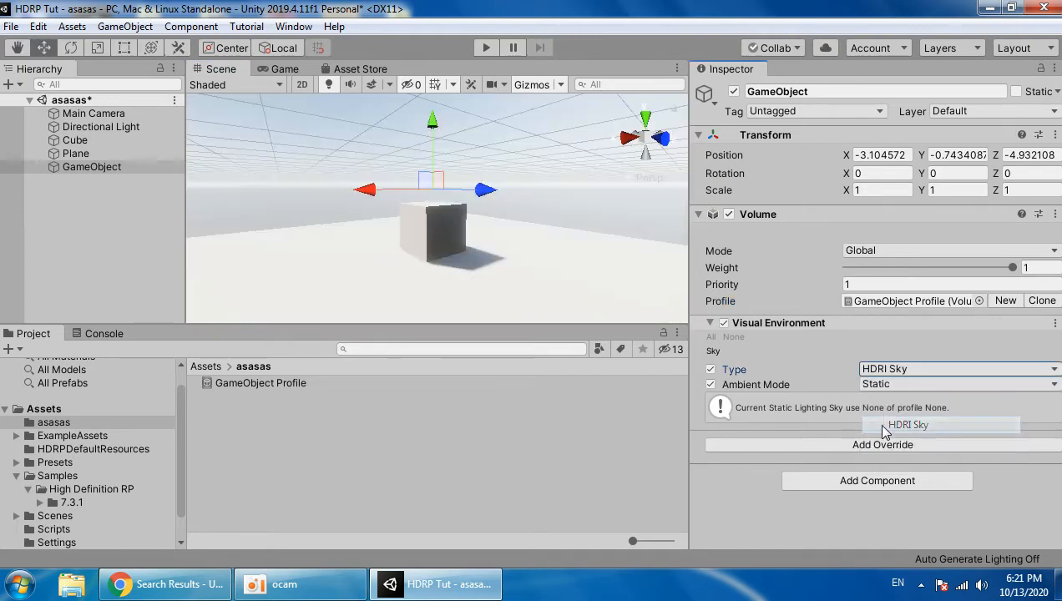
right_click_drag(469, 197, 521, 266)
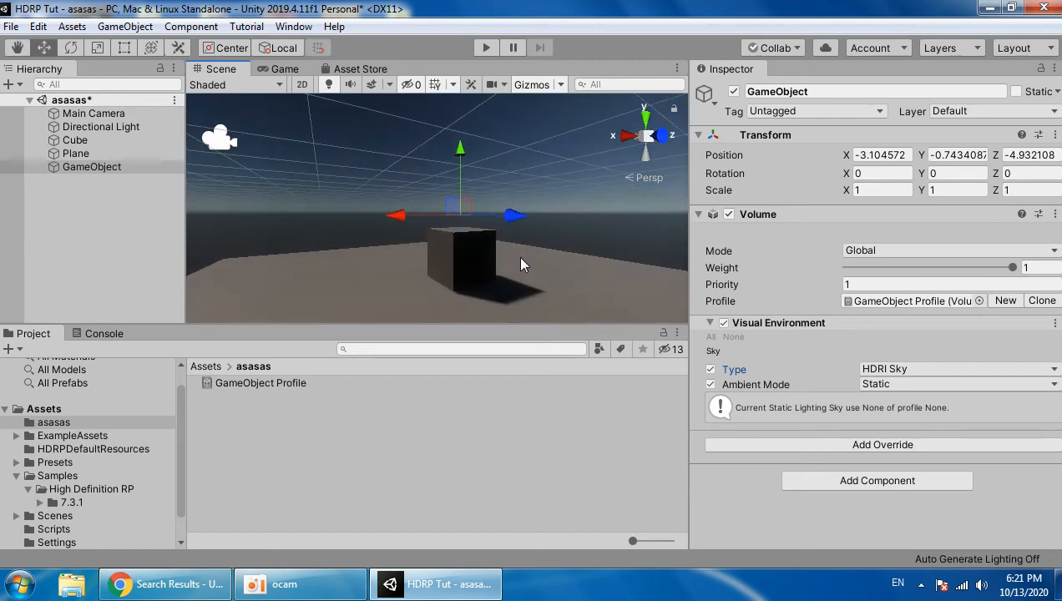
- Change the Visual Environment's sky type to Procedural Sky and look up at the sky
left_click(922, 370)
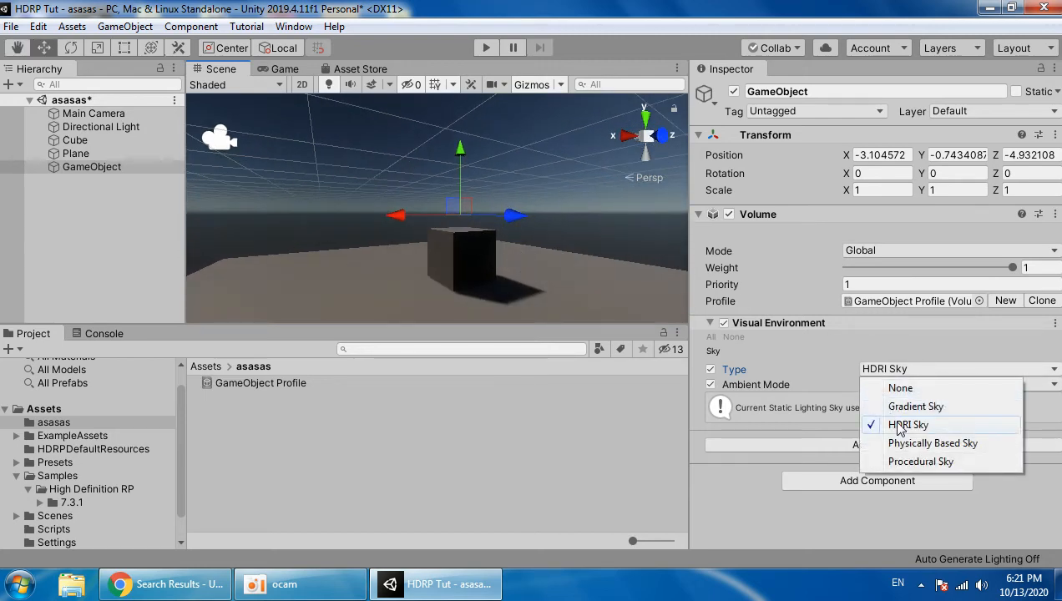
left_click(919, 462)
right_click_drag(534, 209, 532, 130)
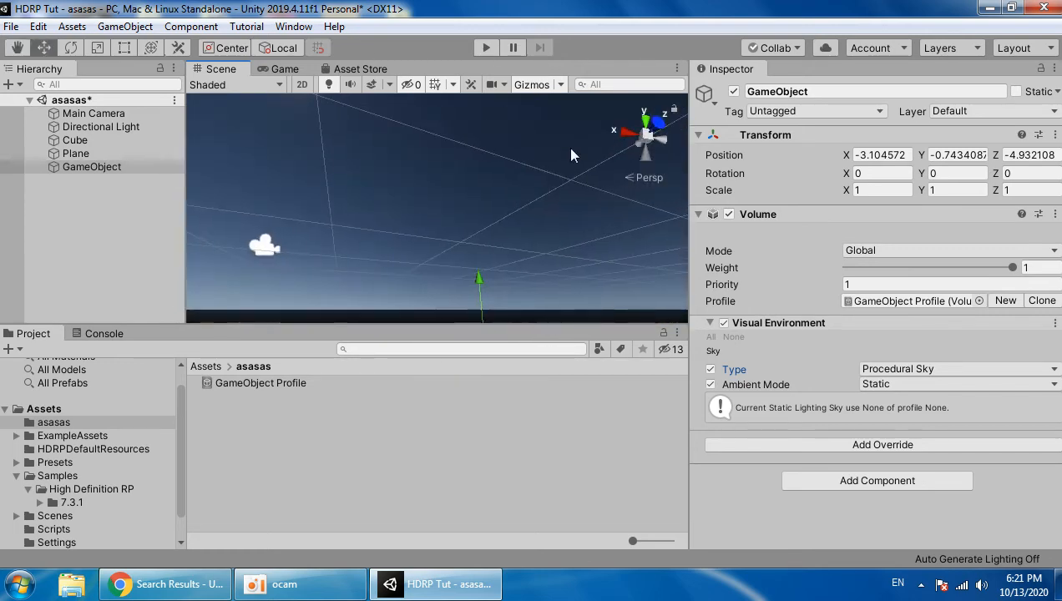
- Add an Exposure override with Mode and Fixed Exposure enabled, and set its mode to Automatic
left_click(900, 448)
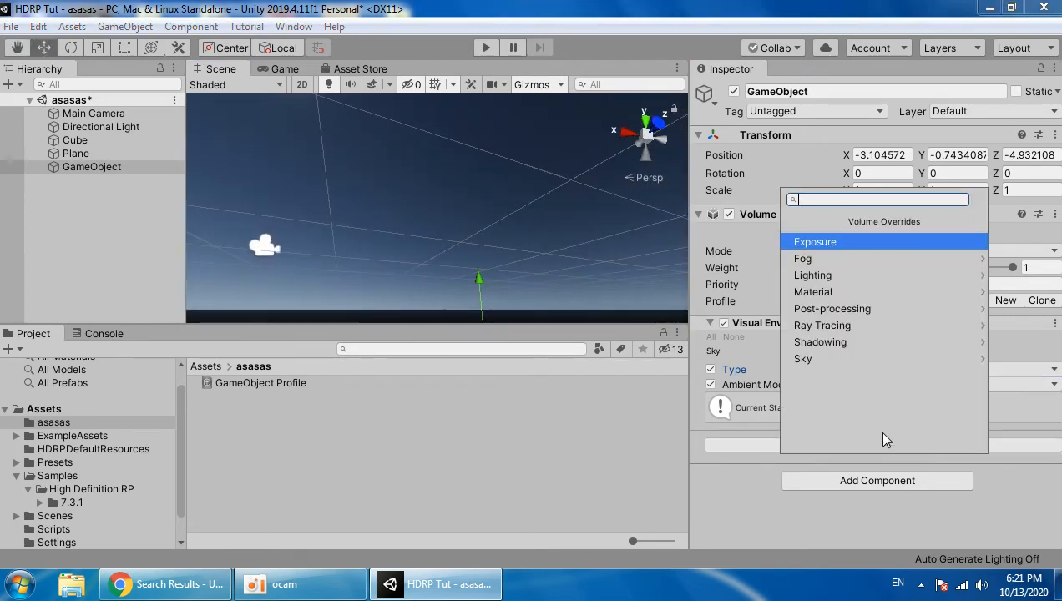
left_click(840, 243)
left_click(711, 468)
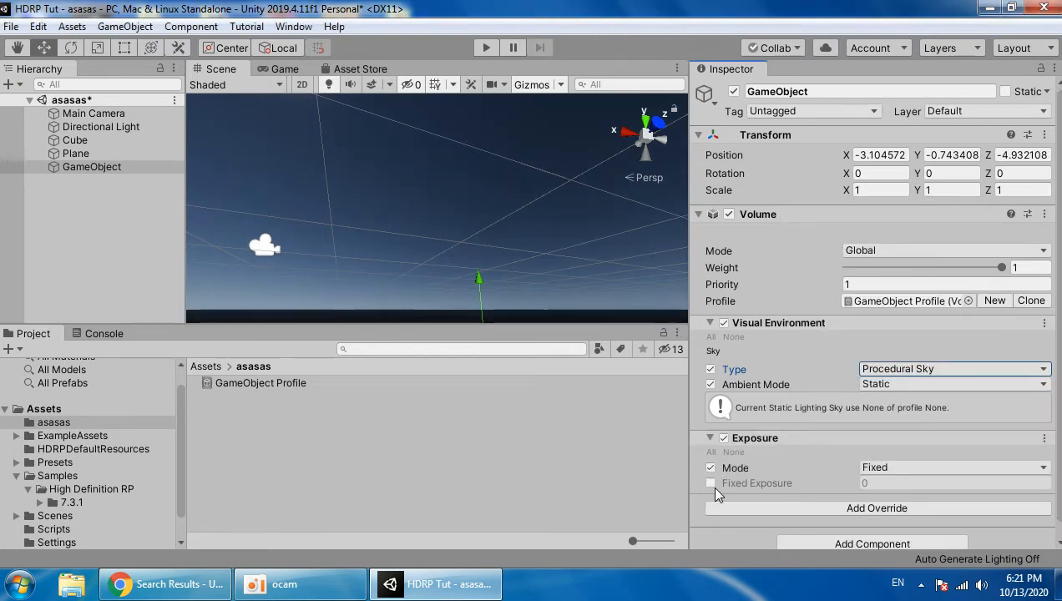
left_click(712, 483)
left_click(871, 468)
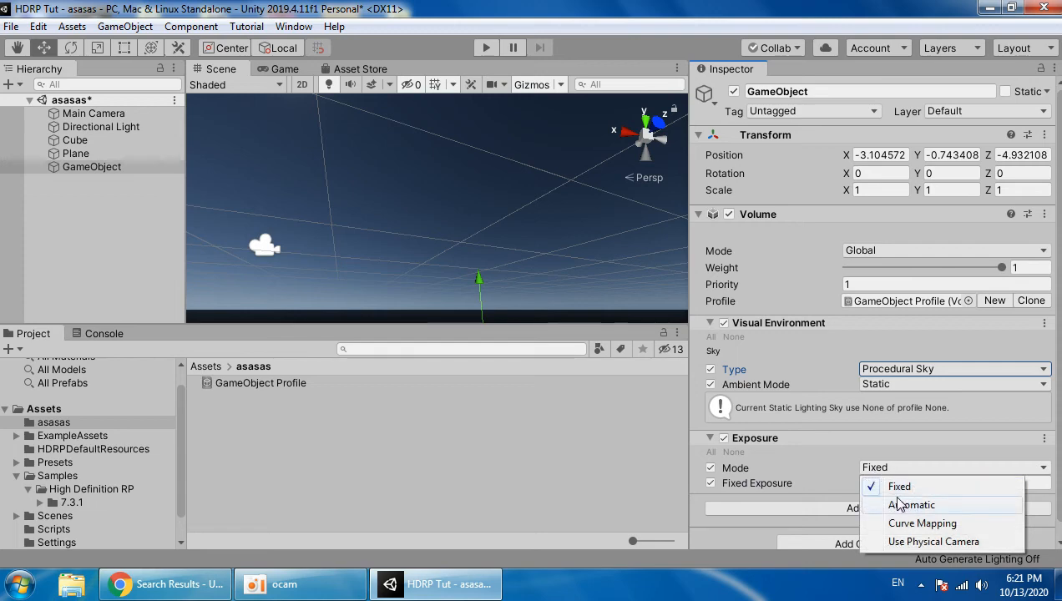
left_click(906, 505)
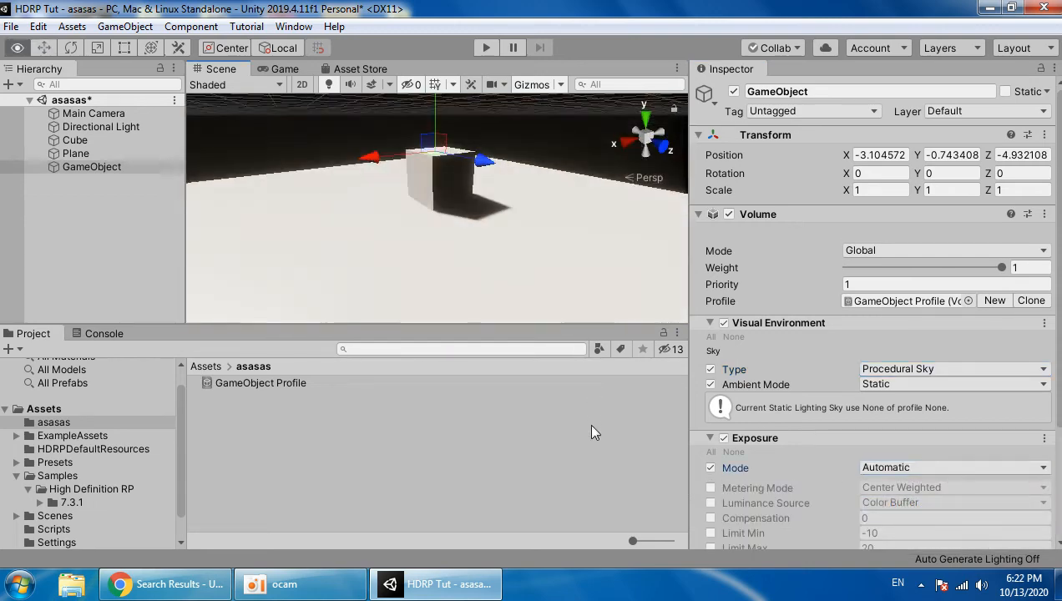
right_click_drag(587, 389, 460, 104)
key("s")
- Open the Lighting settings and assign GameObject Profile as the HDRP environment profile
left_click(294, 27)
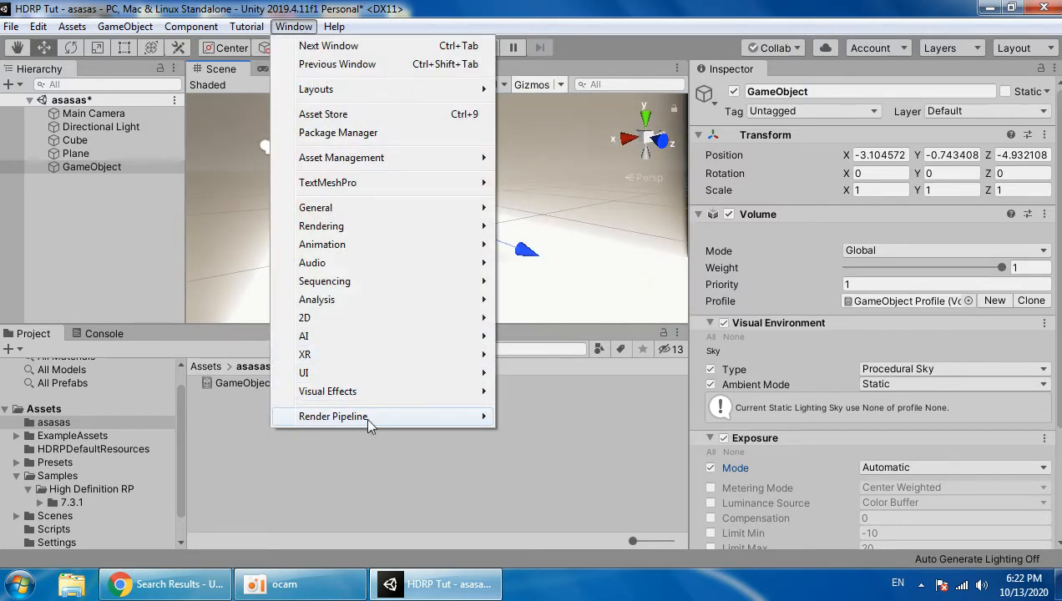
mouse_move(460, 425)
mouse_move(386, 231)
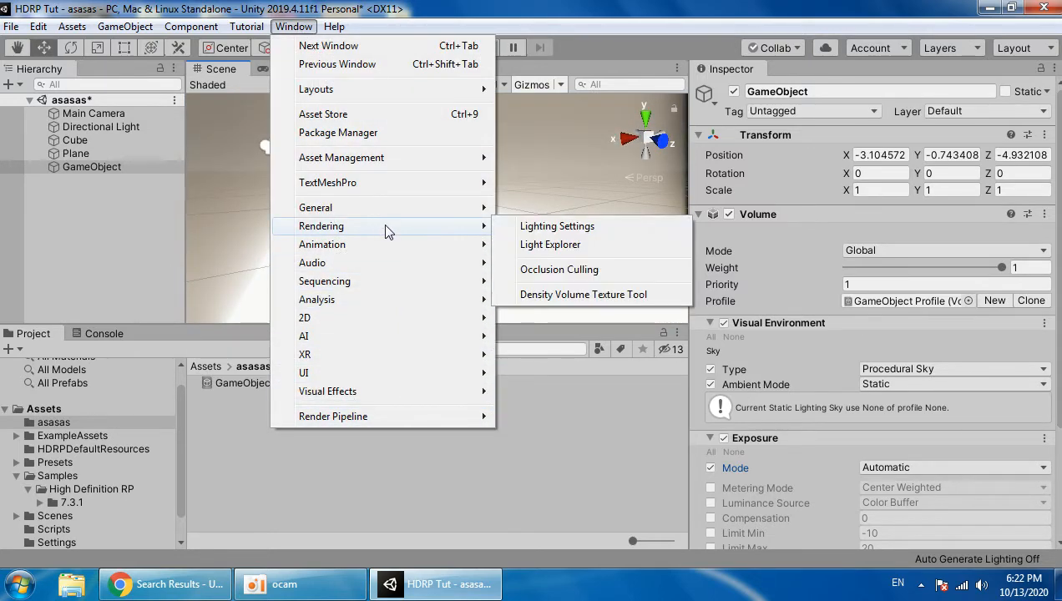
left_click(551, 227)
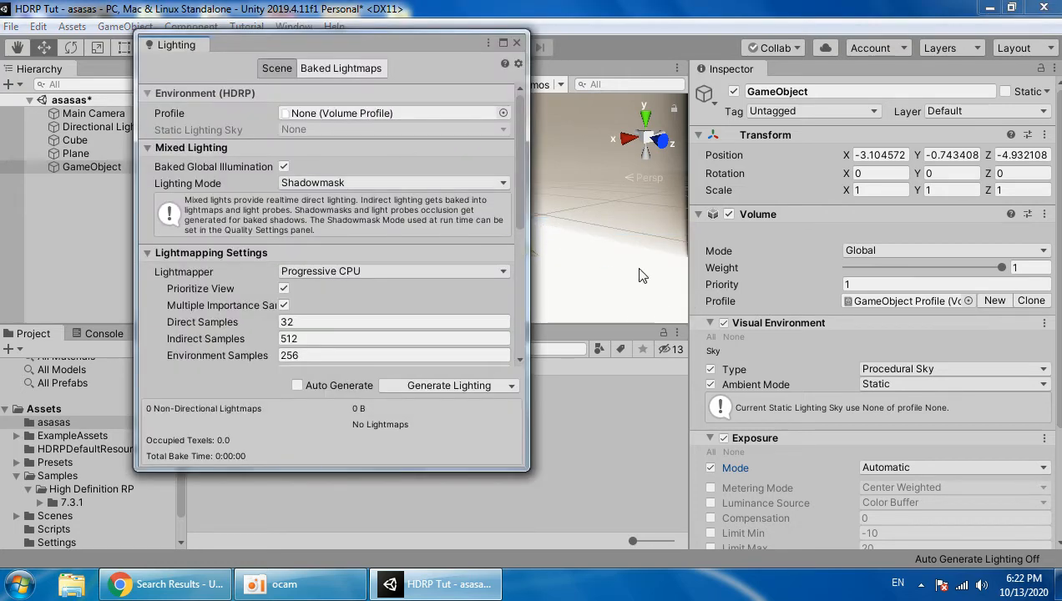
left_click_drag(378, 46, 588, 48)
left_click(906, 301)
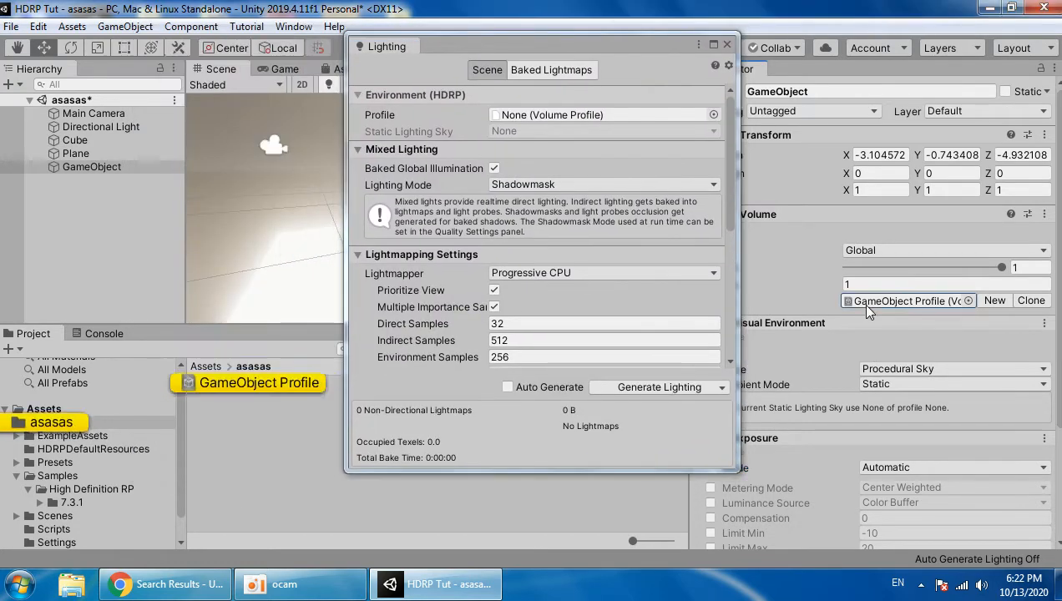
left_click_drag(254, 382, 542, 117)
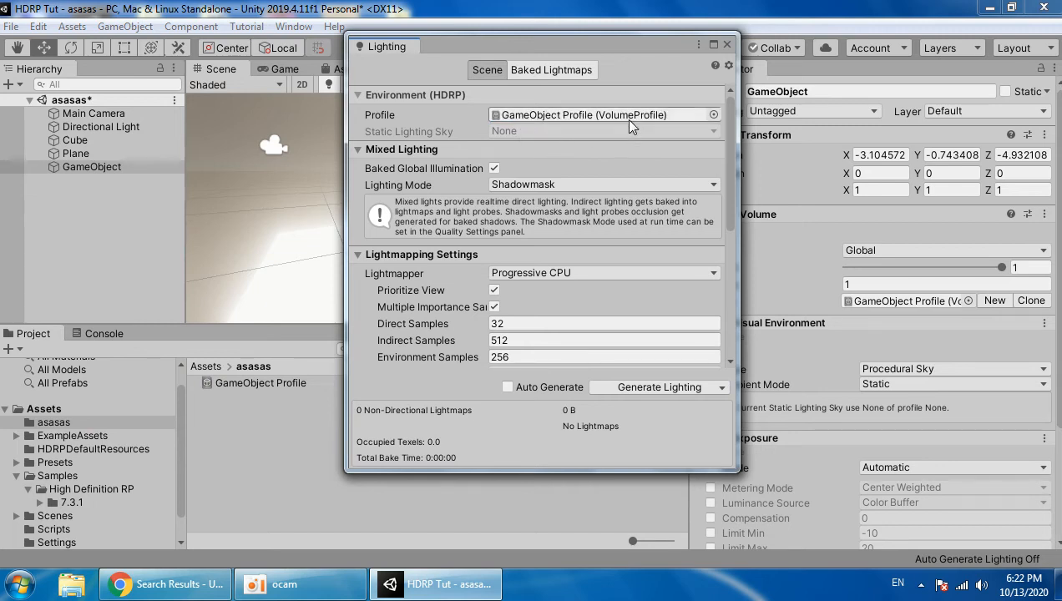
- Collapse the Exposure override, add an HDRI Sky override to the volume, and expand its settings
left_click(852, 440)
left_click(864, 462)
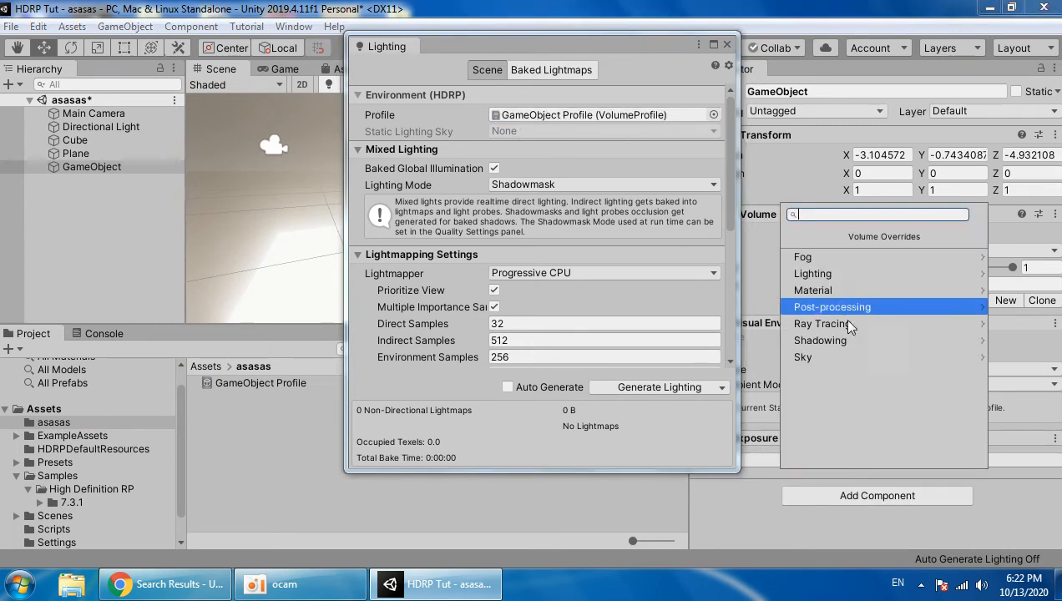
left_click(814, 355)
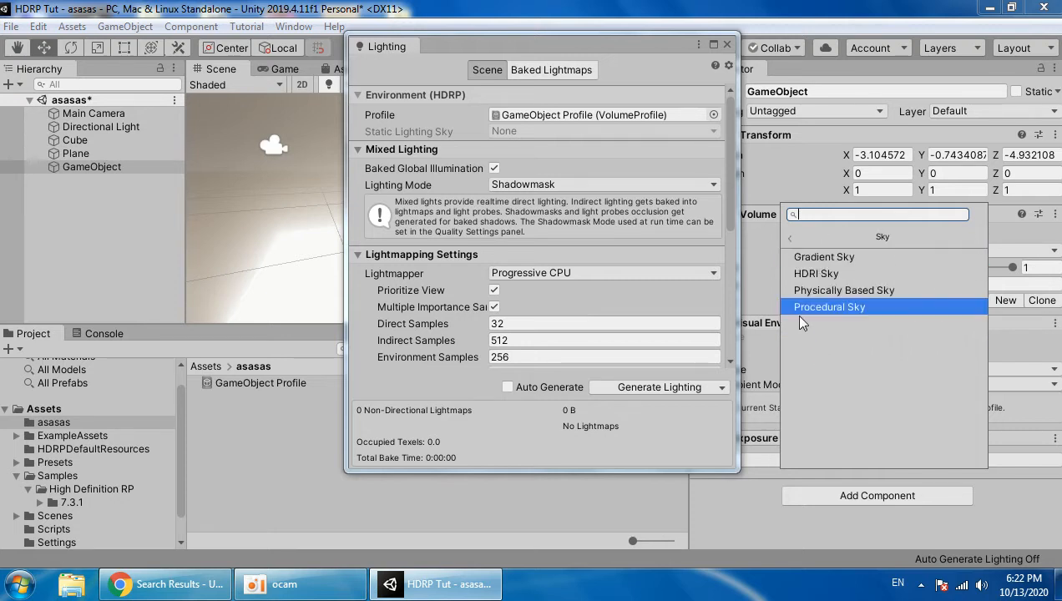
left_click(826, 274)
left_click(823, 453)
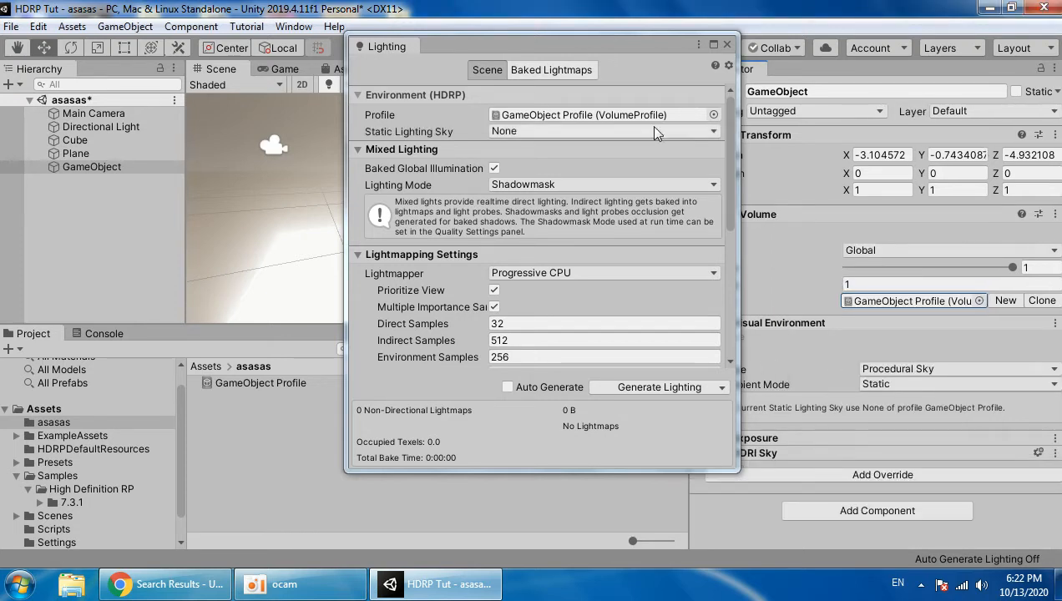
left_click_drag(604, 46, 290, 18)
left_click(768, 454)
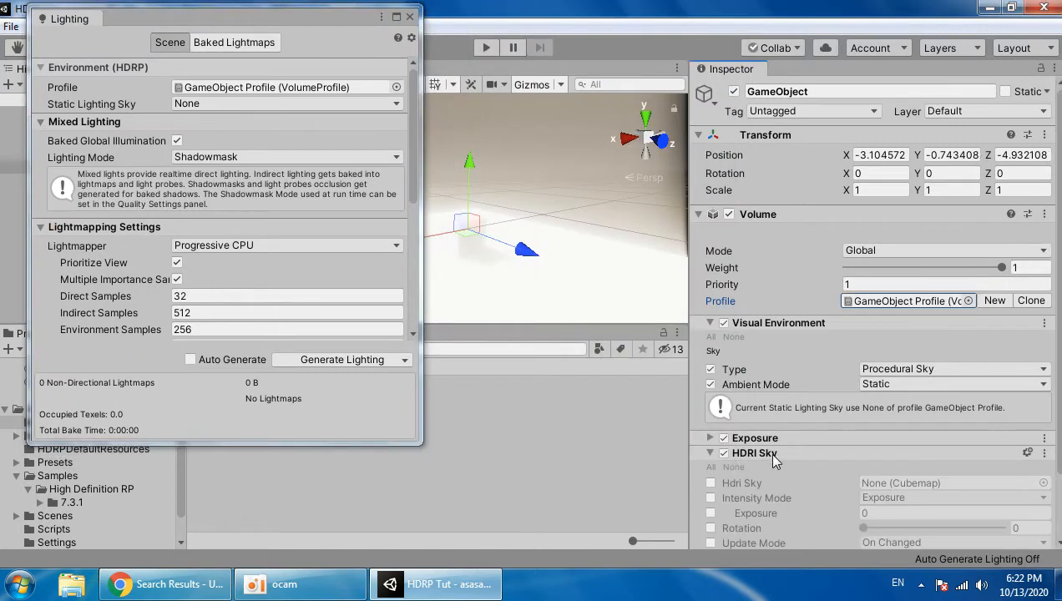
- Switch the Visual Environment's sky type to HDRI Sky and check the HDRI Sky override's options
left_click(898, 369)
left_click(889, 427)
scroll(835, 476, "down", 3)
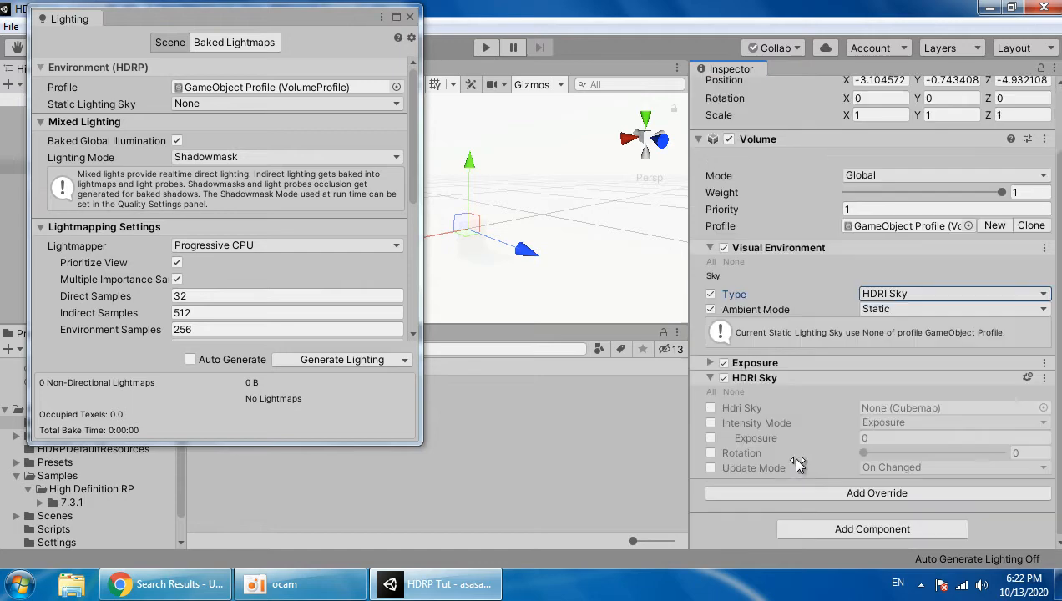
- Set the Visual Environment's sky type to Procedural Sky and add a Procedural Sky override to the volume
left_click(915, 294)
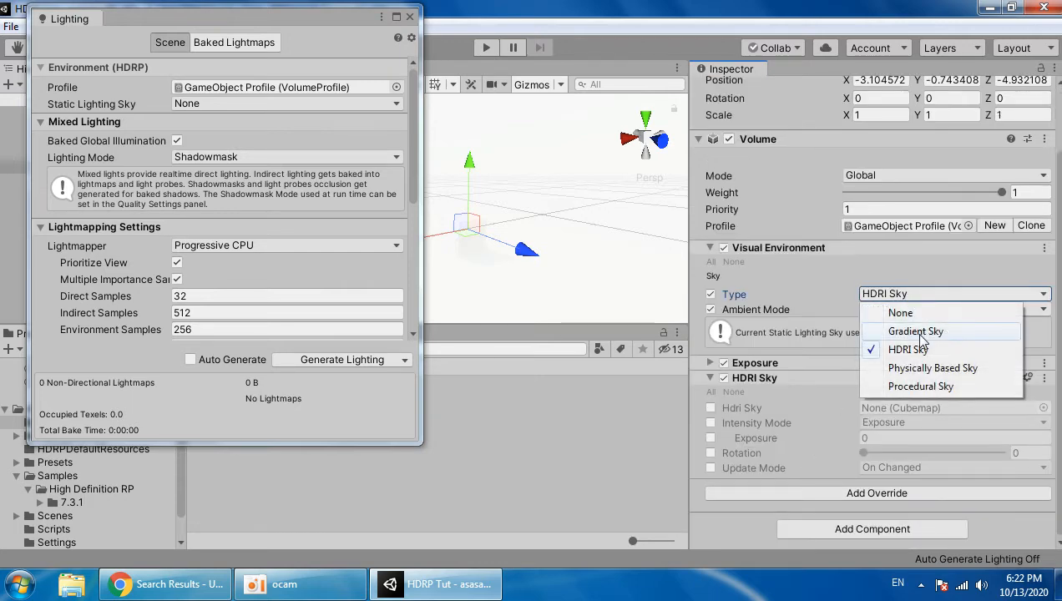
left_click(918, 387)
left_click(809, 491)
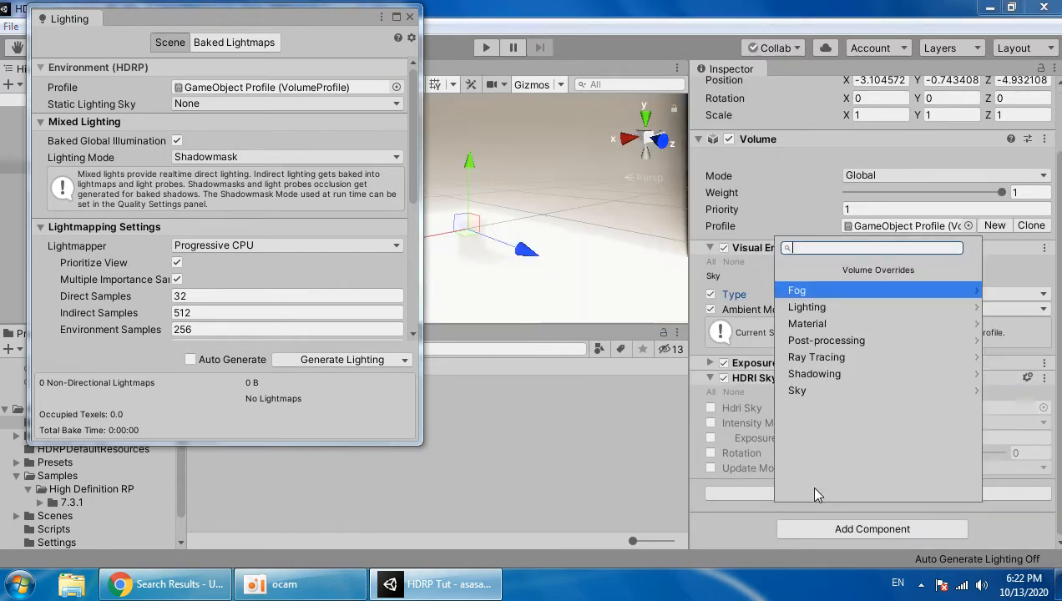
left_click(818, 391)
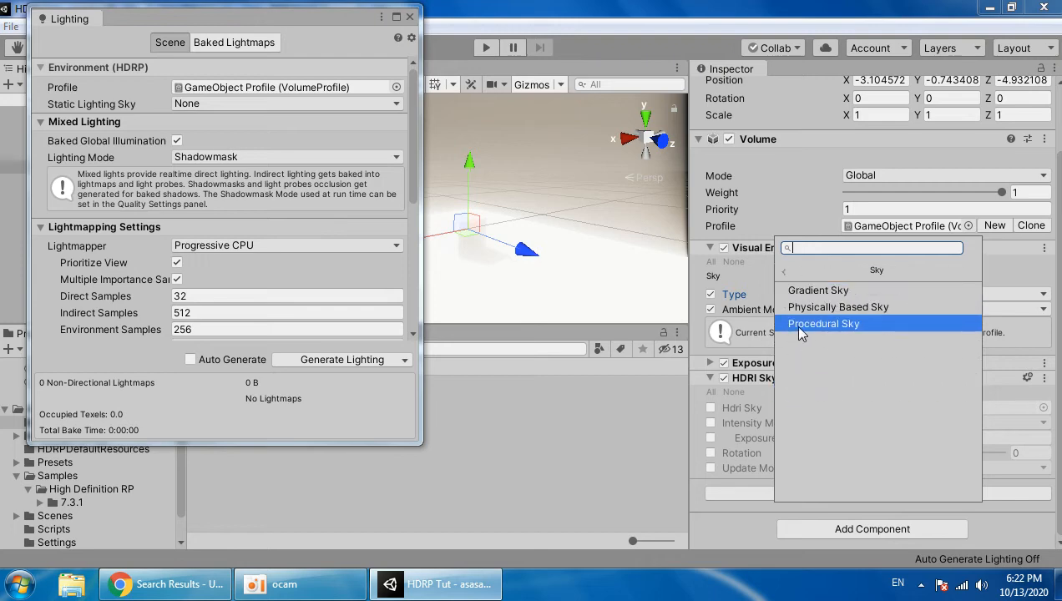
scroll(842, 425, "down", 4)
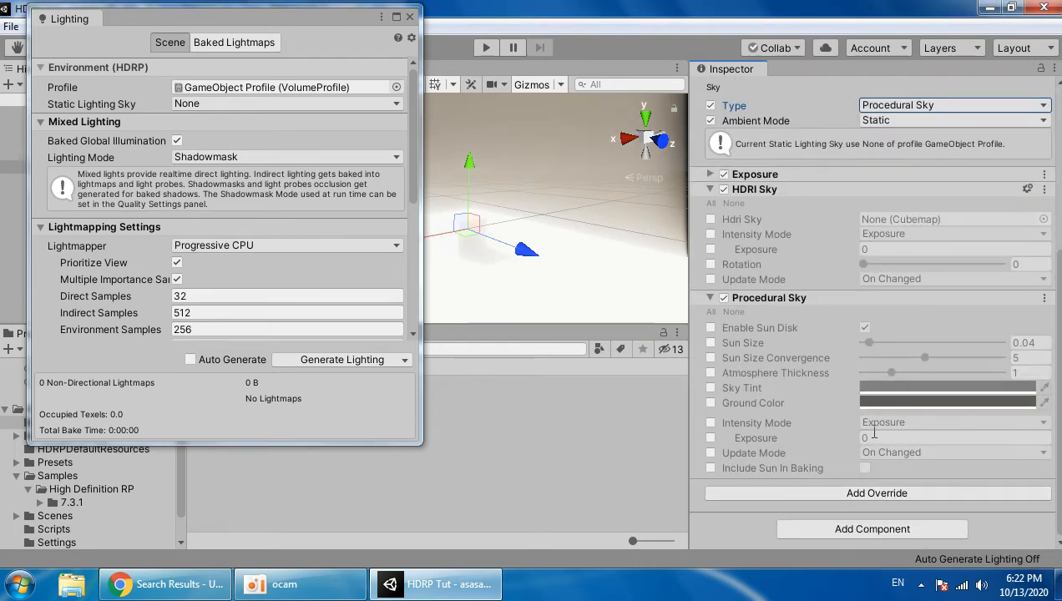
scroll(837, 324, "up", 5)
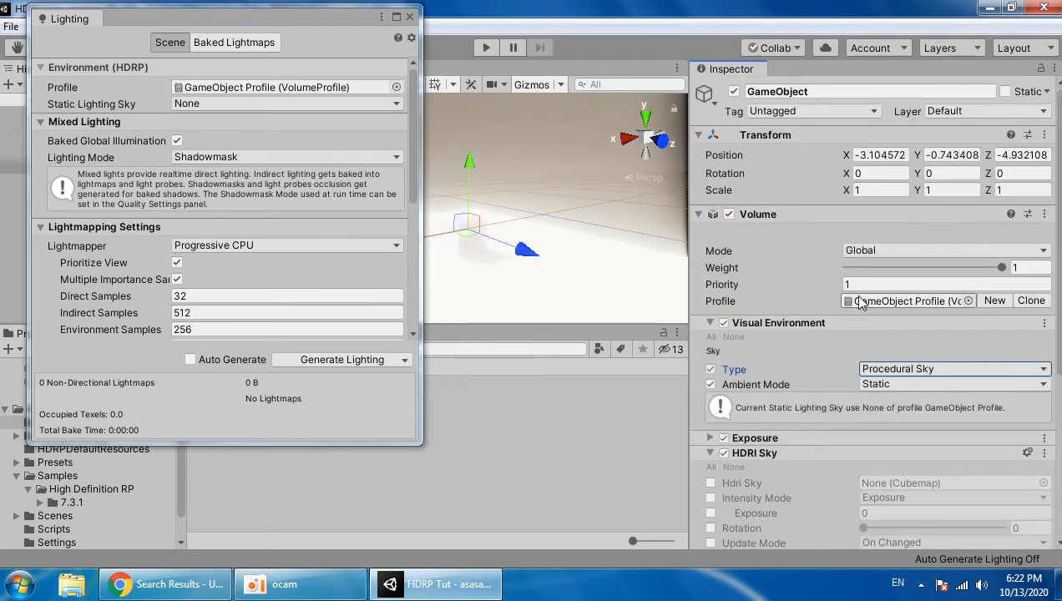
- Set the HDRP environment's Static Lighting Sky to HDRISky
left_click(269, 104)
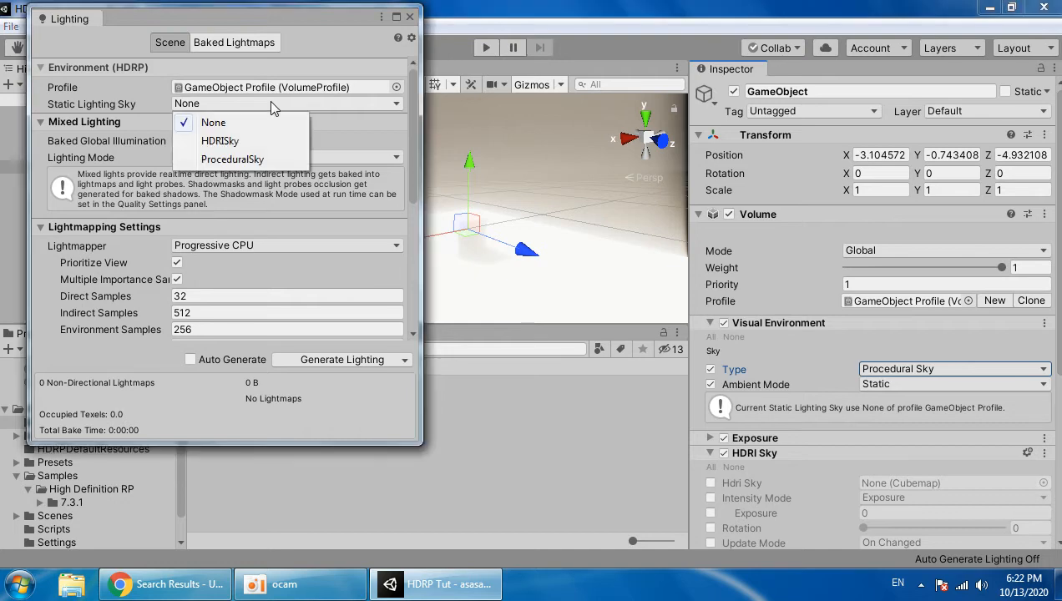
left_click(232, 139)
right_click_drag(502, 244, 468, 187)
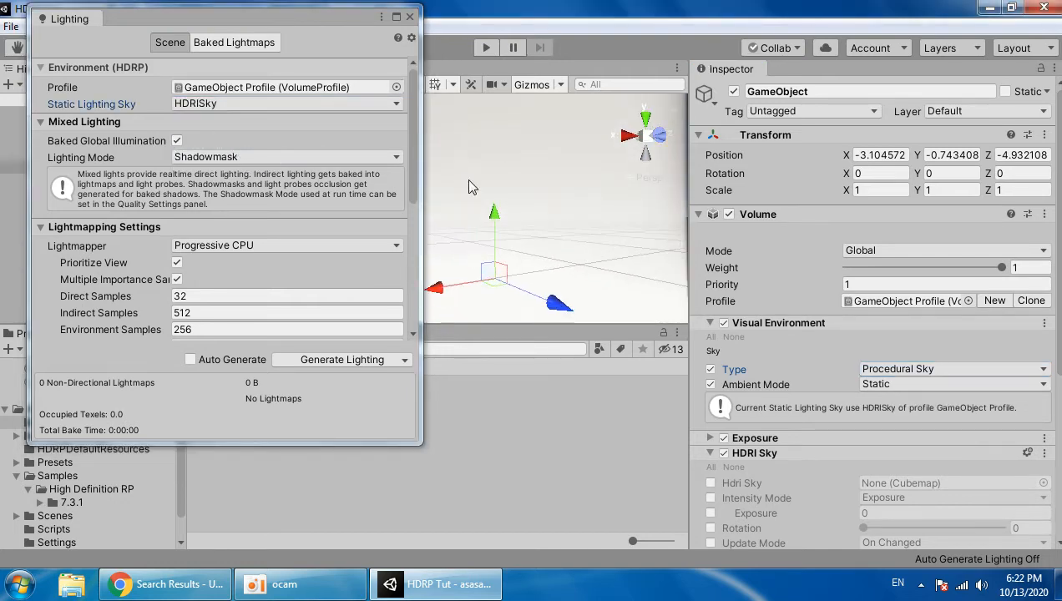
- Switch the Visual Environment's sky type to HDRI Sky and view the sky in the scene
scroll(821, 370, "down", 5)
scroll(835, 359, "up", 3)
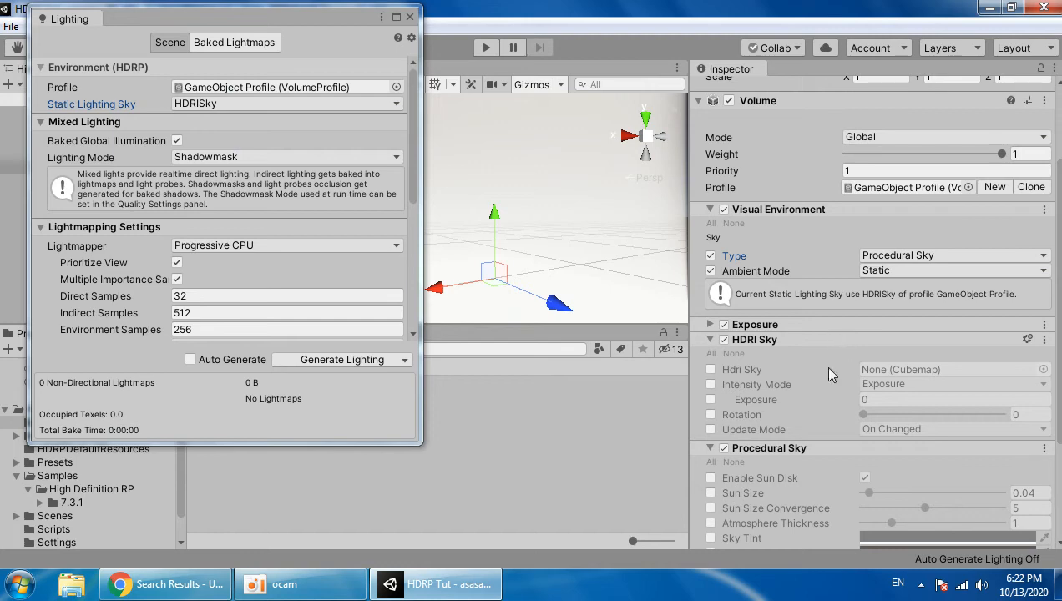
scroll(749, 404, "up", 3)
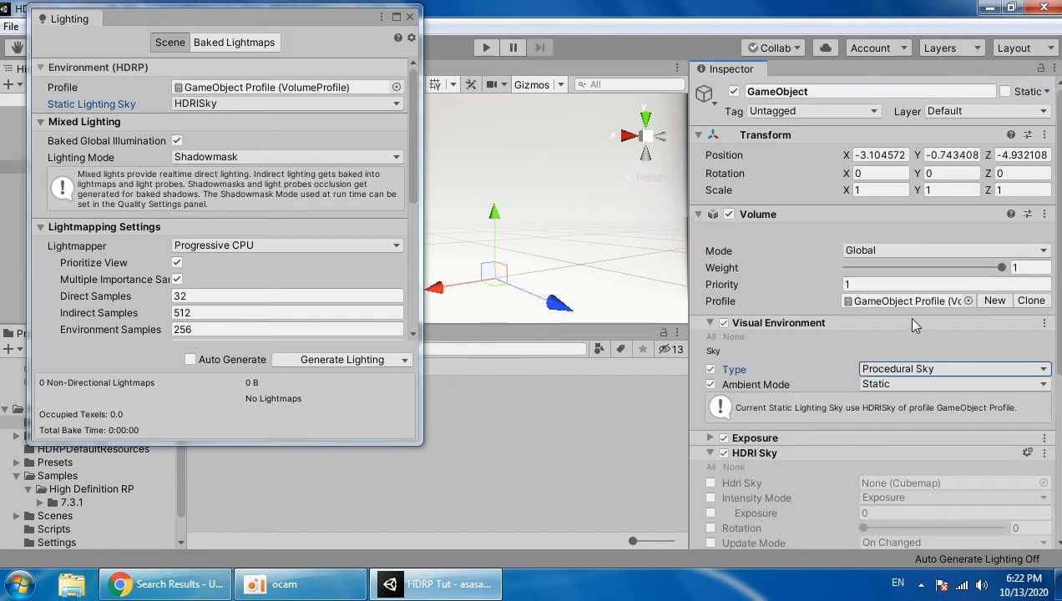
left_click(932, 369)
left_click(910, 424)
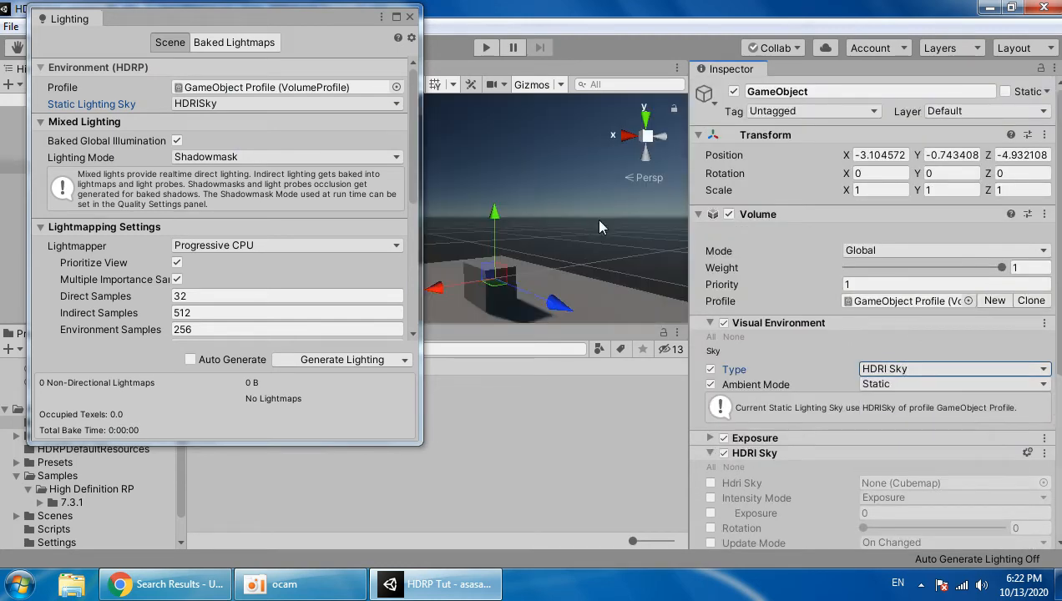
scroll(550, 241, "down", 5)
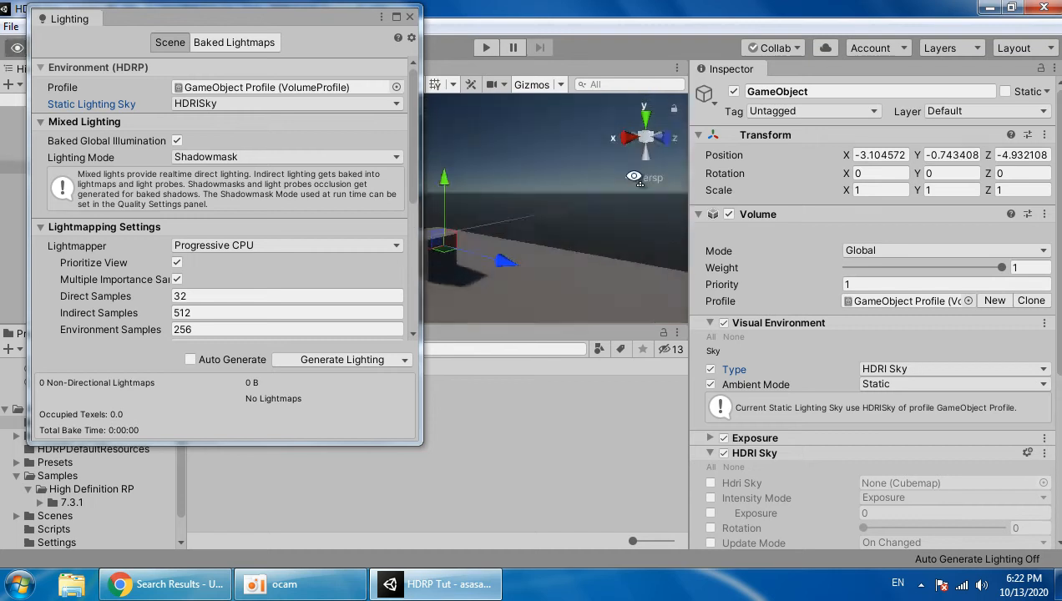
- Compare the Static Lighting Sky options None and HDRISky, keep HDRISky, and close the Lighting settings
left_click(282, 104)
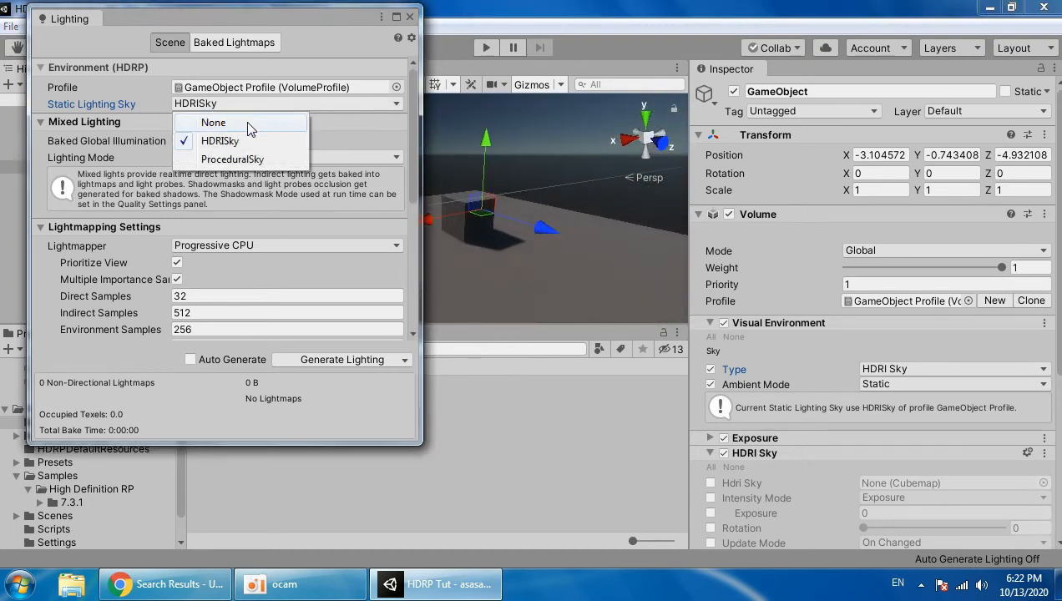
left_click(215, 123)
left_click(299, 102)
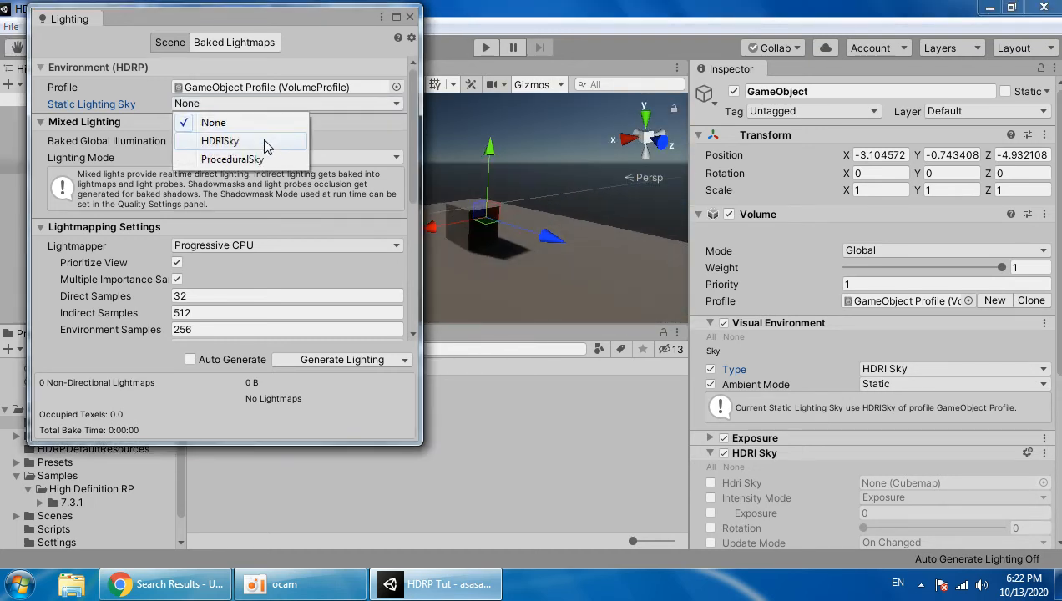
left_click(252, 141)
left_click(410, 17)
right_click_drag(449, 216, 450, 249)
key("w")
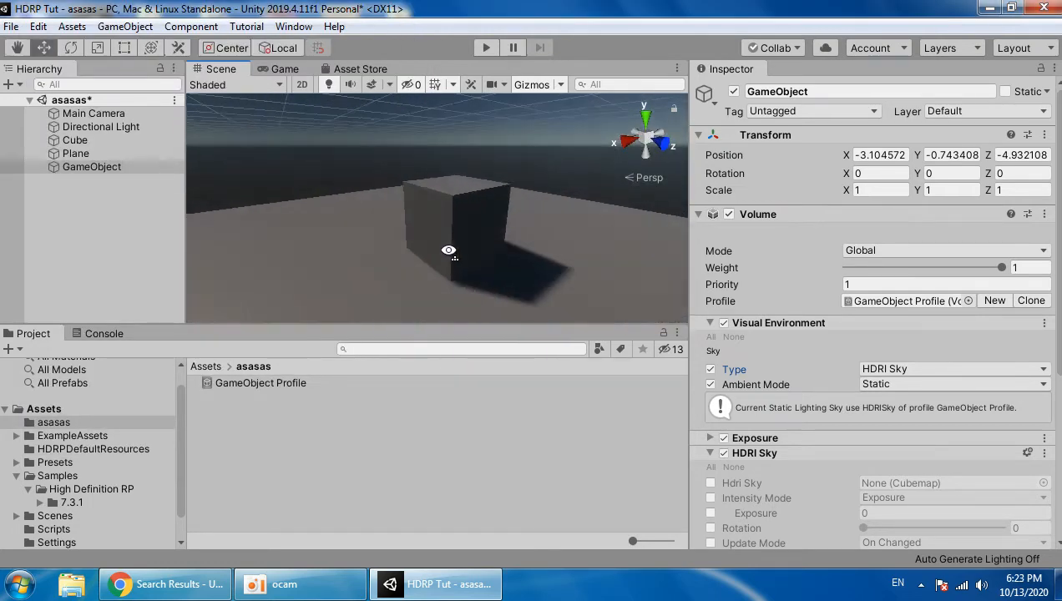
- Set the Visual Environment's Ambient Mode to Dynamic
scroll(795, 332, "down", 5)
scroll(823, 251, "up", 3)
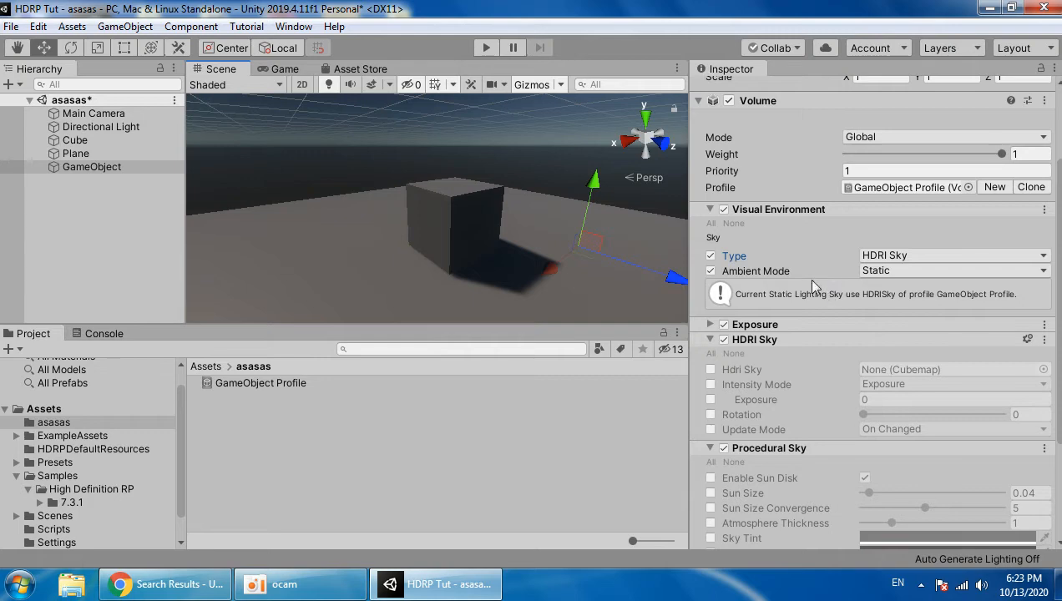
left_click(899, 270)
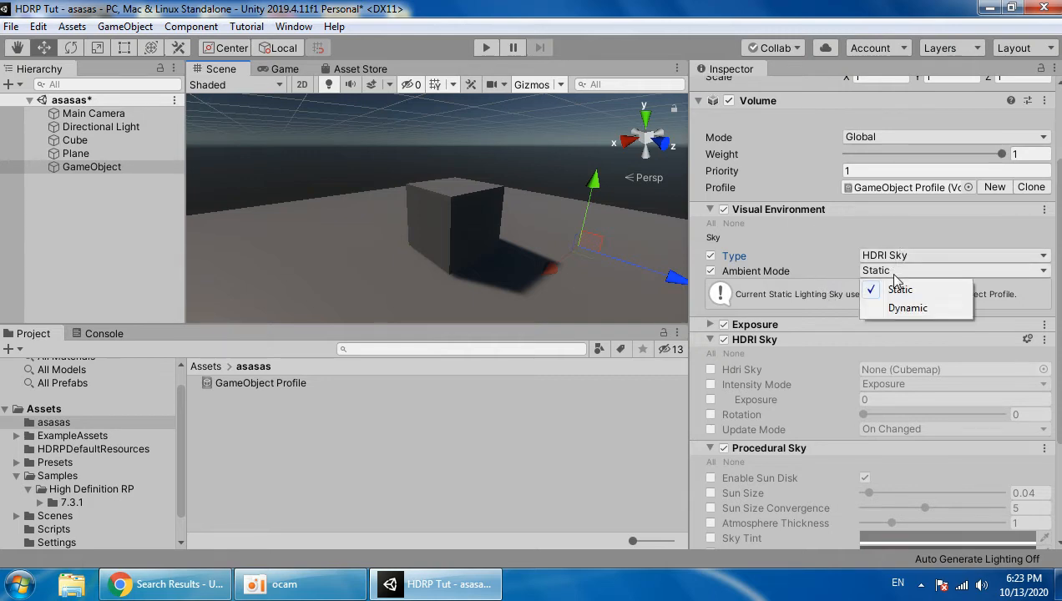
left_click(896, 309)
right_click_drag(511, 230, 528, 219)
- Collapse the volume's expanded overrides and disable the Procedural Sky override
left_click(793, 212)
left_click(774, 239)
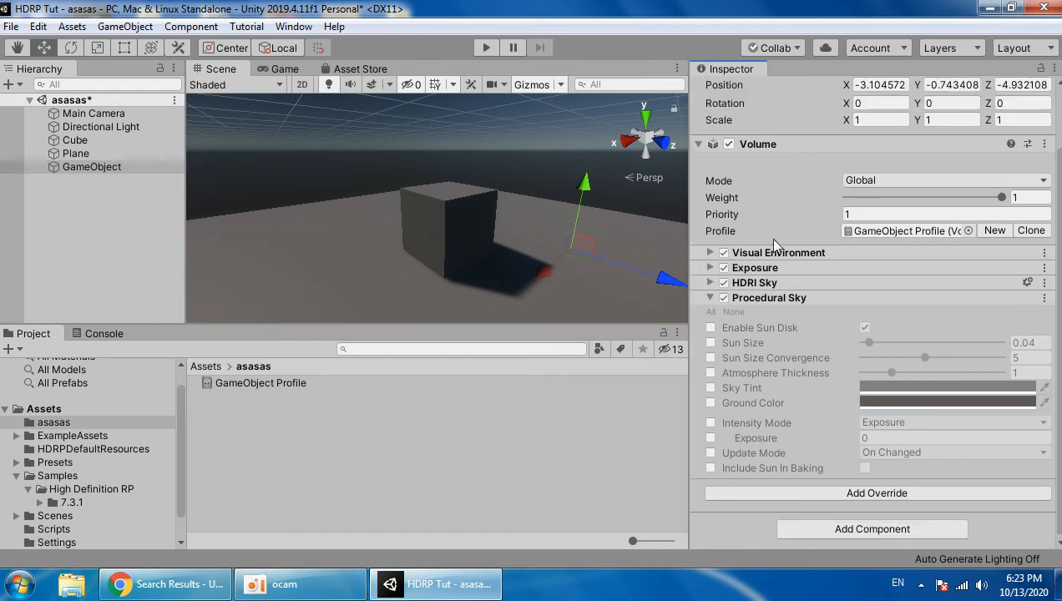
left_click(758, 299)
- Expand the HDRI Sky override and enable its Hdri Sky, Intensity Mode, Exposure, Rotation and Update Mode properties
left_click(739, 354)
left_click(710, 382)
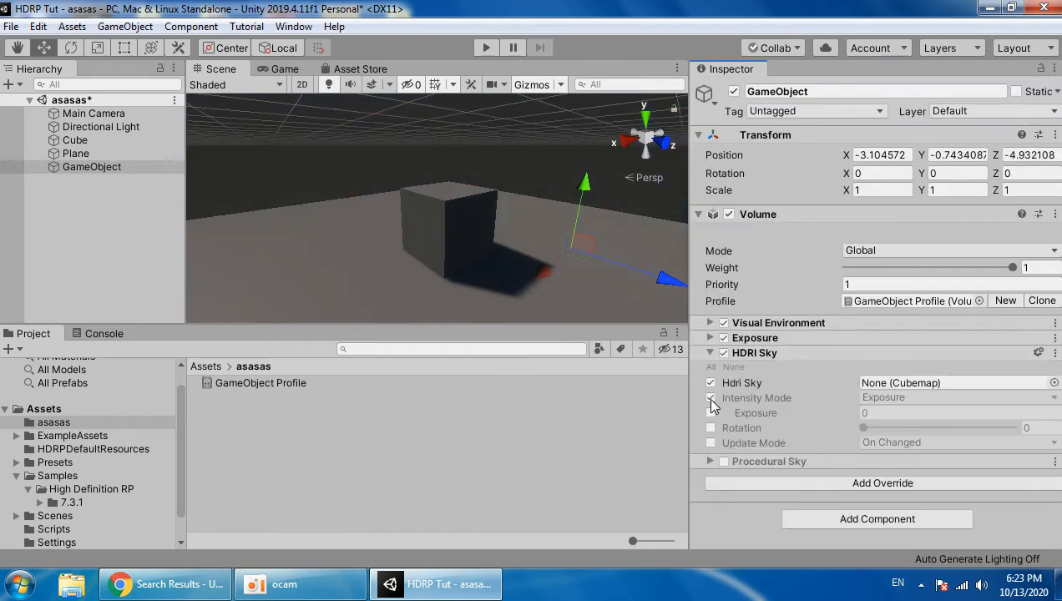
left_click(710, 398)
left_click(711, 413)
left_click(711, 427)
left_click(711, 442)
left_click_drag(568, 323, 554, 287, "alt")
- Assign the DefaultHDRISky cubemap to the HDRI Sky override and look around the sky in the scene
left_click(1054, 383)
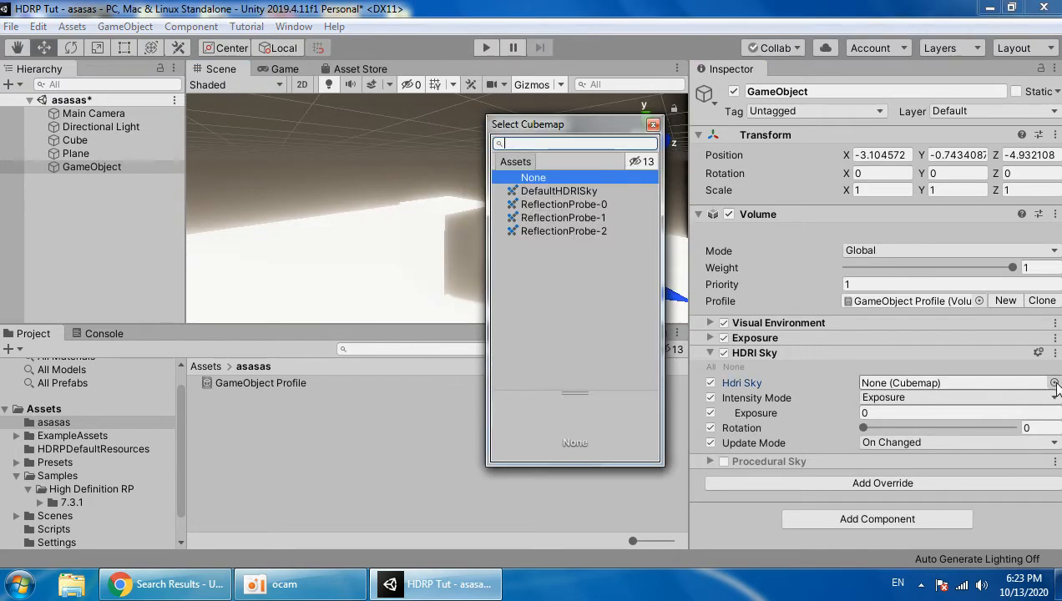
double_click(559, 191)
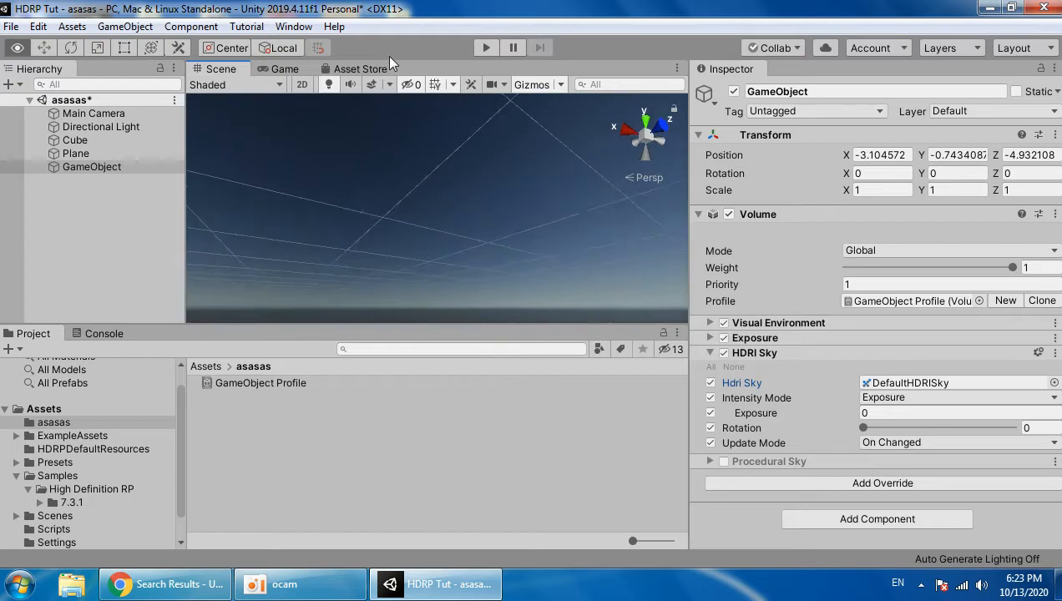
right_click_drag(384, 36, 581, 360)
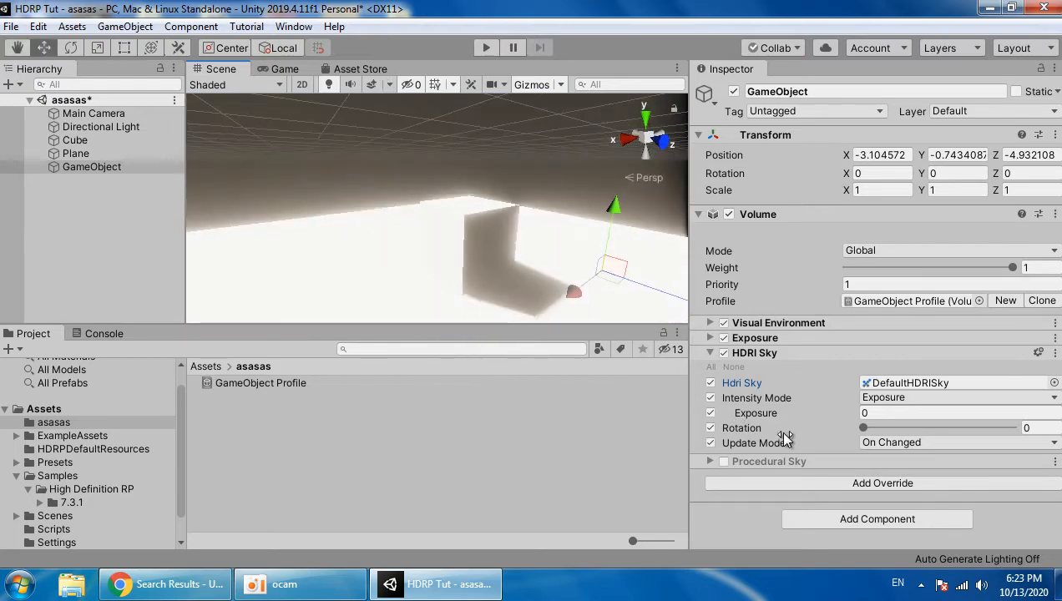
- Try the Realtime update mode and another intensity mode for the HDRI Sky, and restore On Changed and Exposure
left_click(890, 443)
left_click(907, 499)
left_click(904, 444)
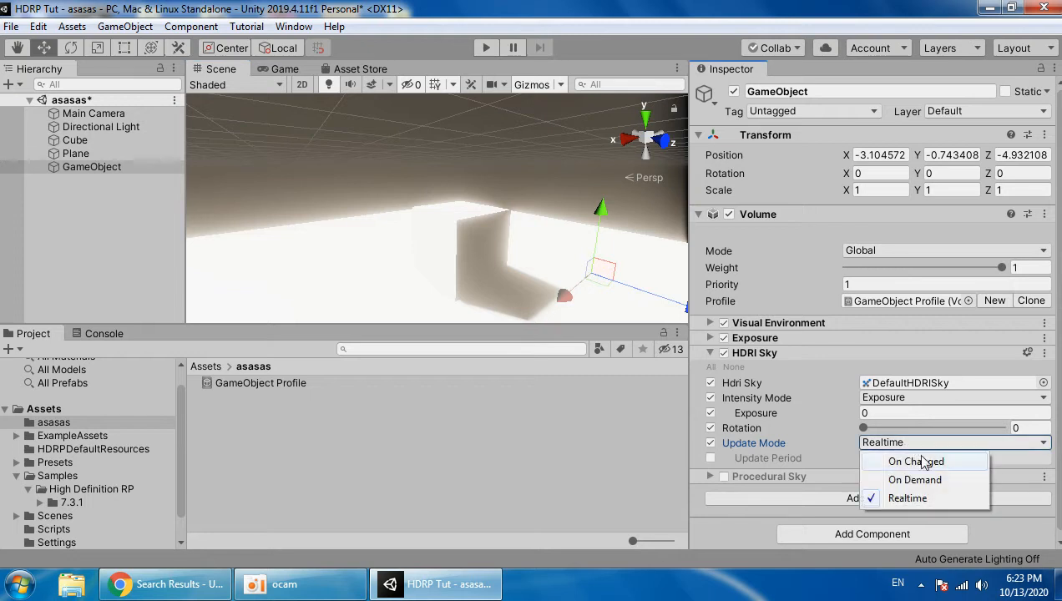
left_click(919, 462)
left_click(885, 398)
left_click(905, 434)
left_click(885, 399)
left_click(907, 416)
- Try an HDRI Sky exposure of 4.93 and disable the override's Exposure property
left_click(869, 413)
type("8.68")
left_click_drag(14, 423, 957, 404)
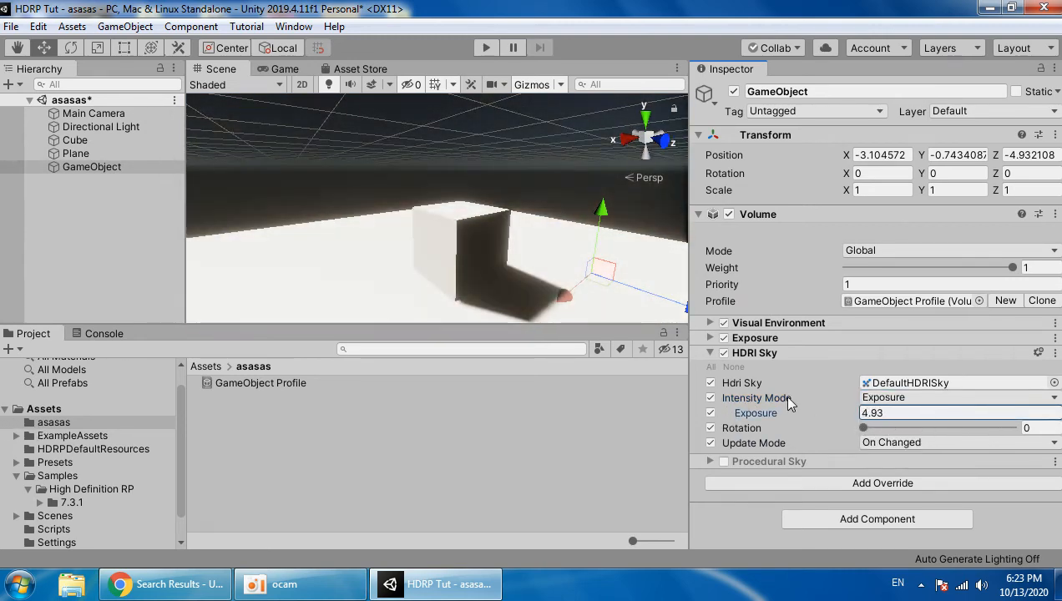
left_click(710, 412)
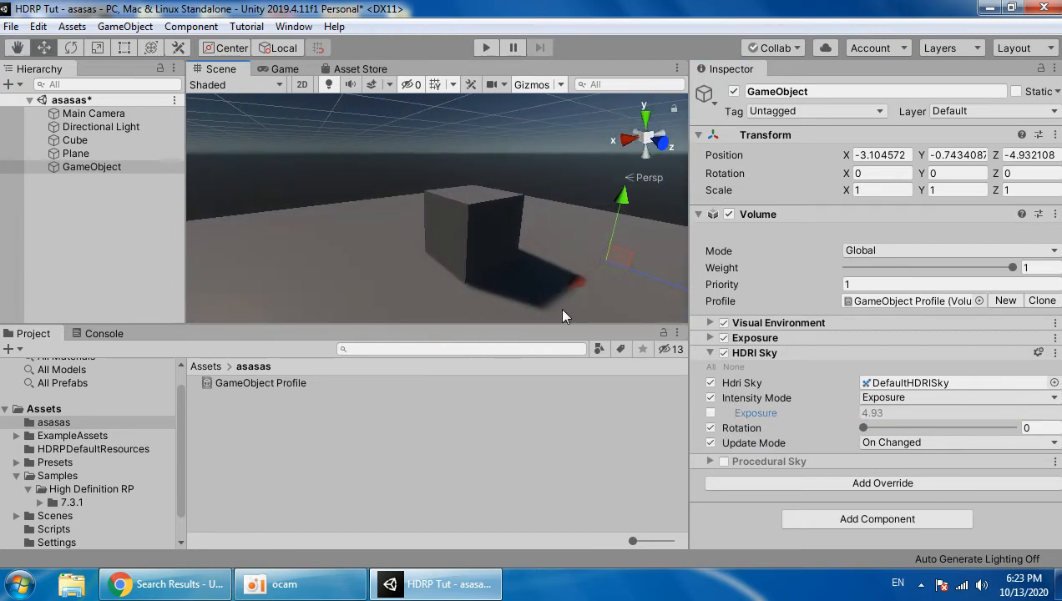
- Add a post-processing Tonemapping override to the volume and set its mode to ACES
left_click(806, 356)
left_click(803, 388)
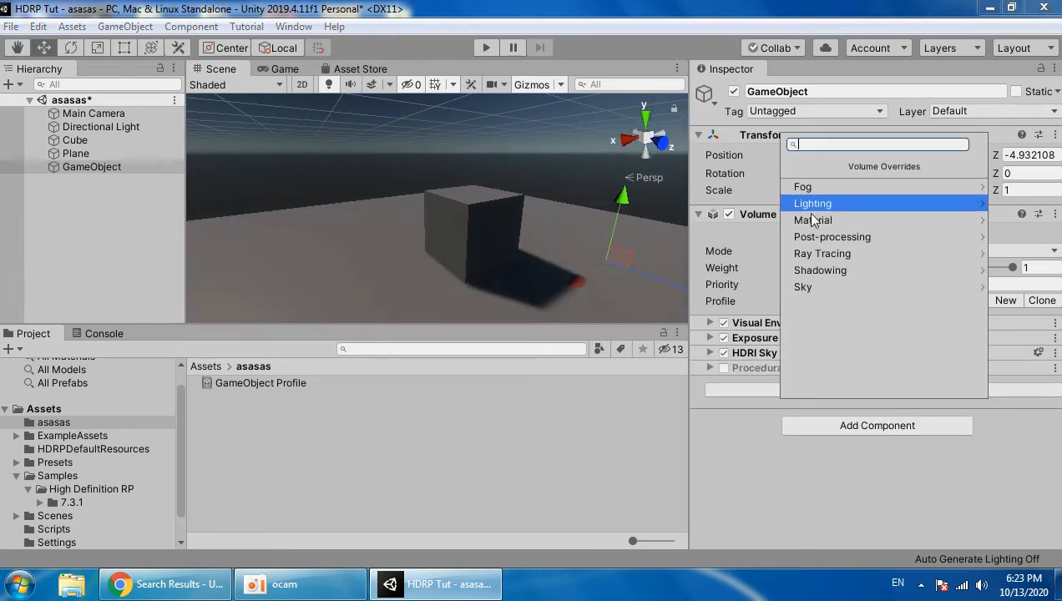
left_click(831, 240)
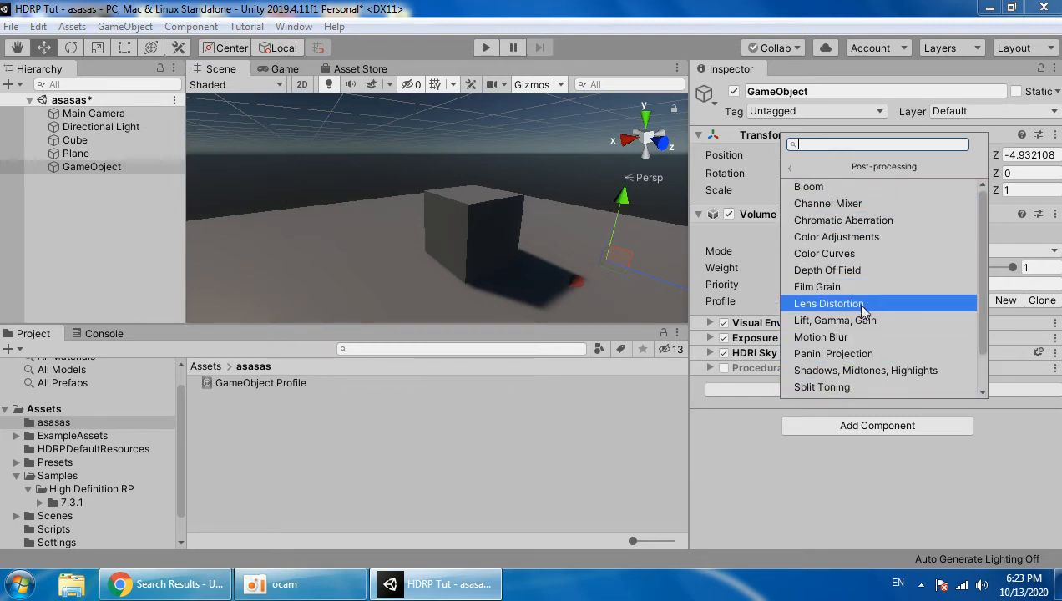
scroll(831, 388, "down", 1)
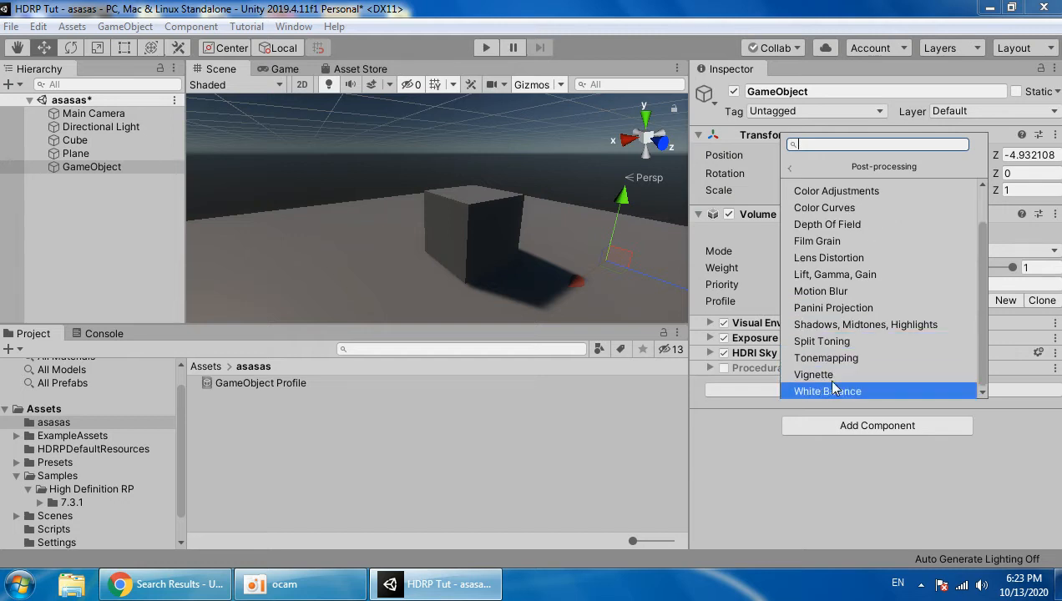
left_click(818, 357)
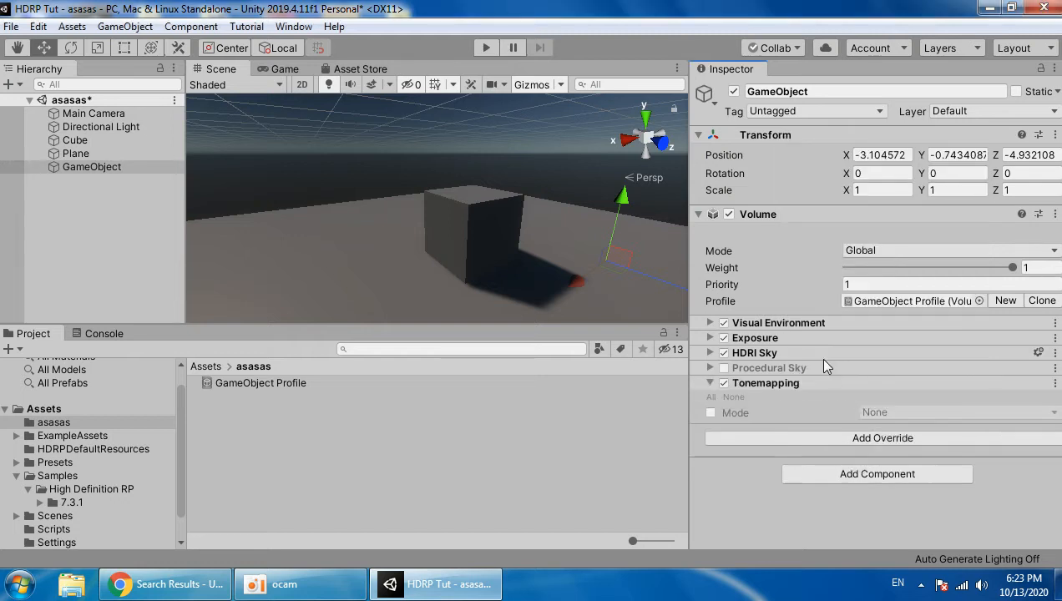
left_click(710, 412)
left_click(876, 413)
left_click(899, 468)
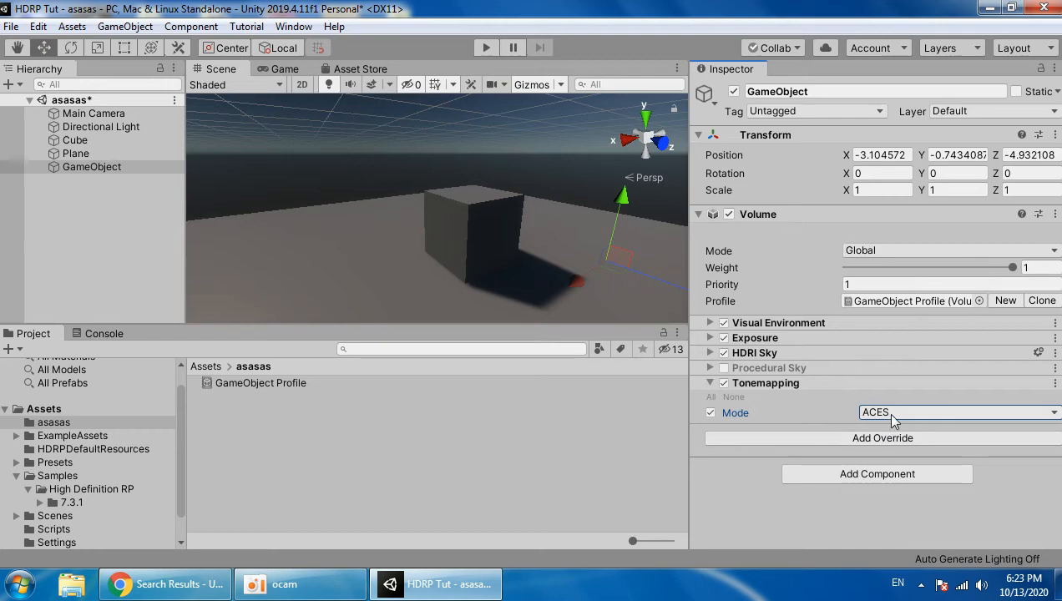
- Expand the Exposure override and enable its Luminance Source, Compensation, Limit Min and Limit Max properties
left_click(840, 435)
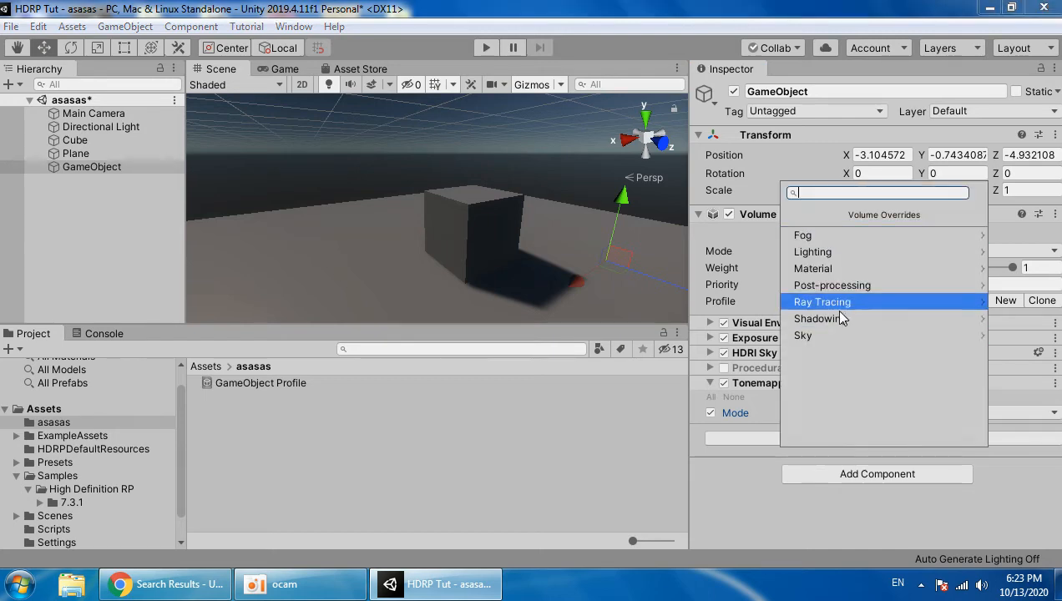
left_click(754, 338)
scroll(754, 348, "down", 3)
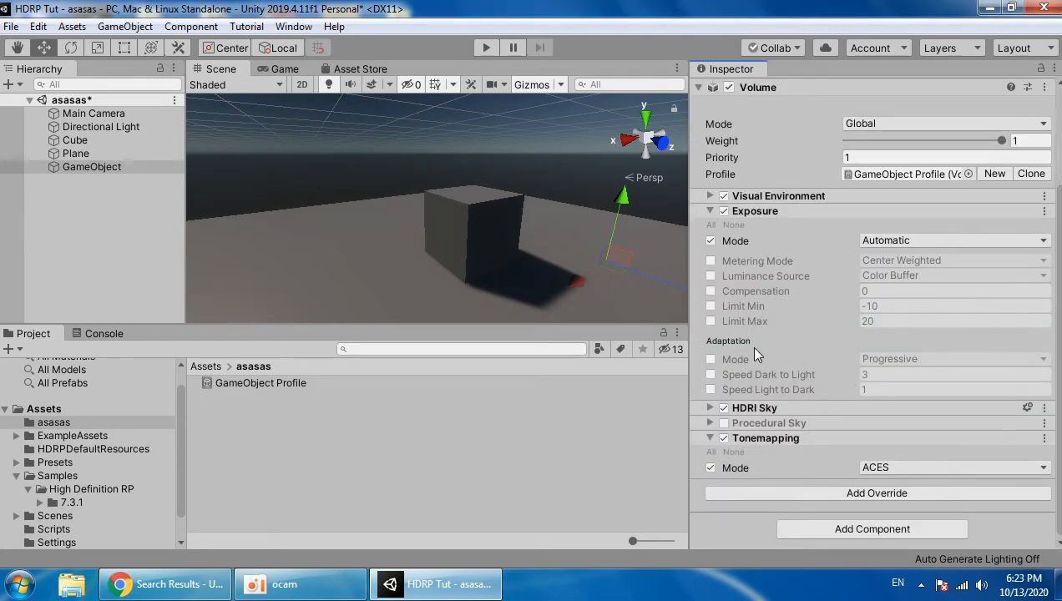
left_click(711, 276)
left_click(710, 291)
left_click(711, 305)
left_click(710, 321)
- Set the Exposure override's Compensation to about 2.39, check the cube's lighting in the scene, and collapse the override
left_click_drag(756, 291, 817, 291)
mouse_move(501, 213)
right_mouse_down()
mouse_move(626, 91)
mouse_move(458, 302)
mouse_move(481, 223)
mouse_move(239, 258)
mouse_move(458, 170)
mouse_move(535, 251)
mouse_move(498, 237)
mouse_move(446, 254)
mouse_move(505, 223)
mouse_move(511, 202)
right_mouse_up()
key("w")
key("s")
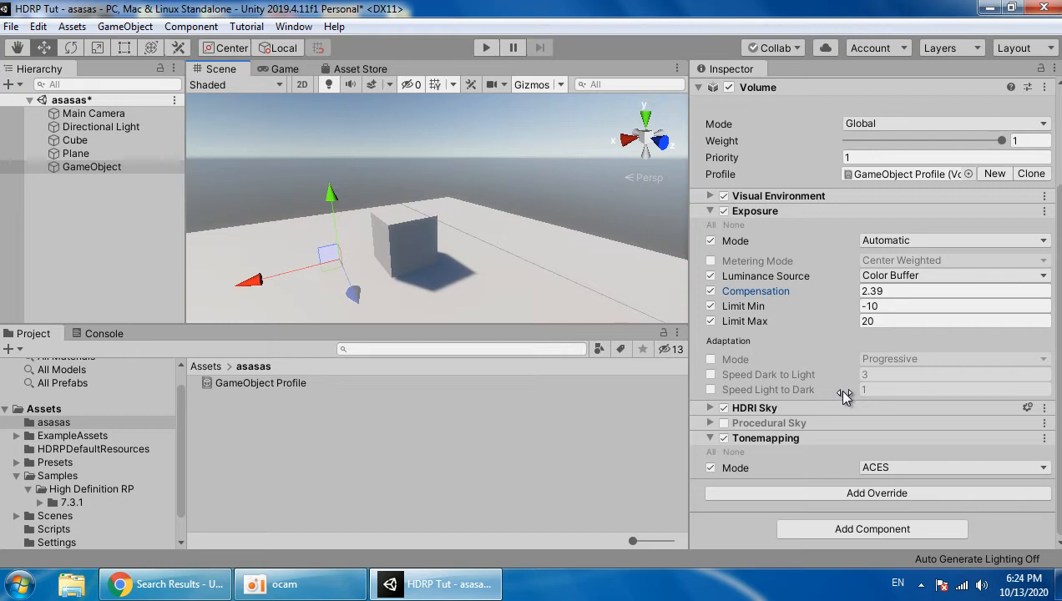
left_click(795, 210)
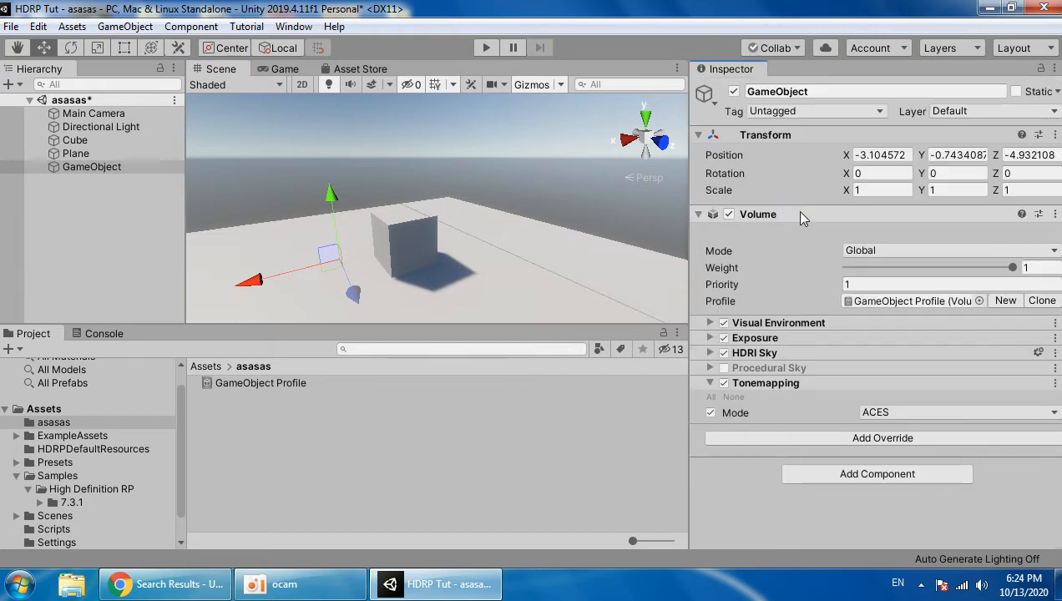
- Add a post-processing Color Adjustments override to the volume and enable all of its properties
left_click(848, 435)
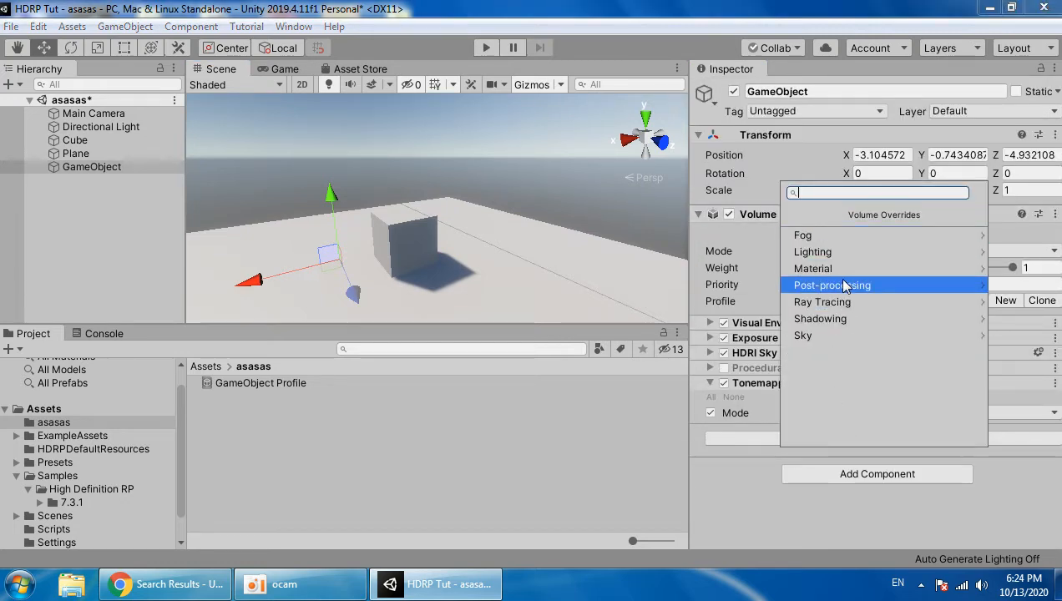
left_click(834, 284)
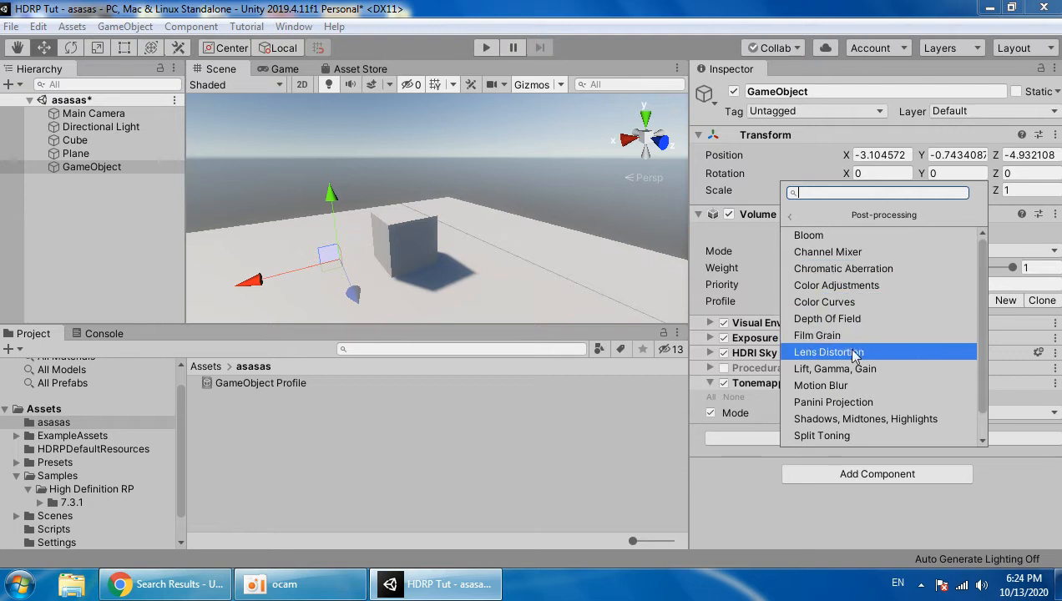
scroll(847, 357, "down", 1)
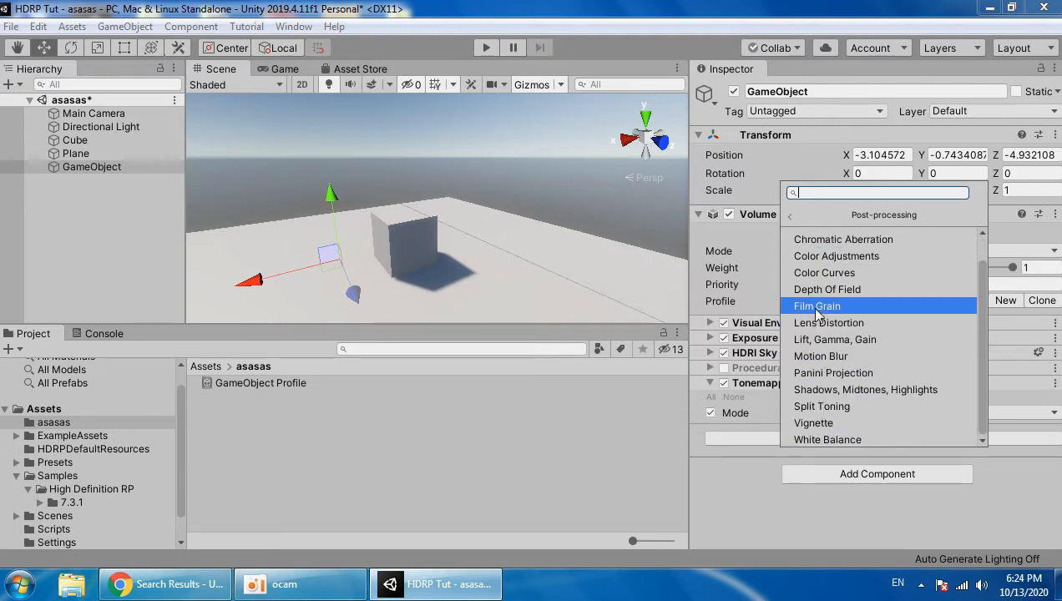
left_click(821, 257)
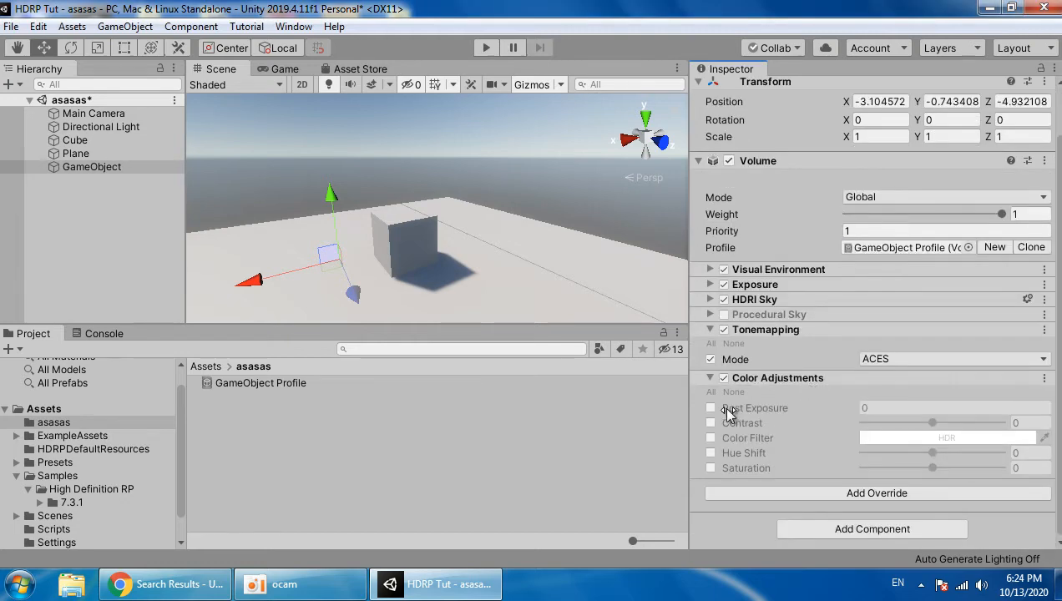
left_click(711, 408)
left_click(710, 422)
left_click(711, 453)
left_click(710, 468)
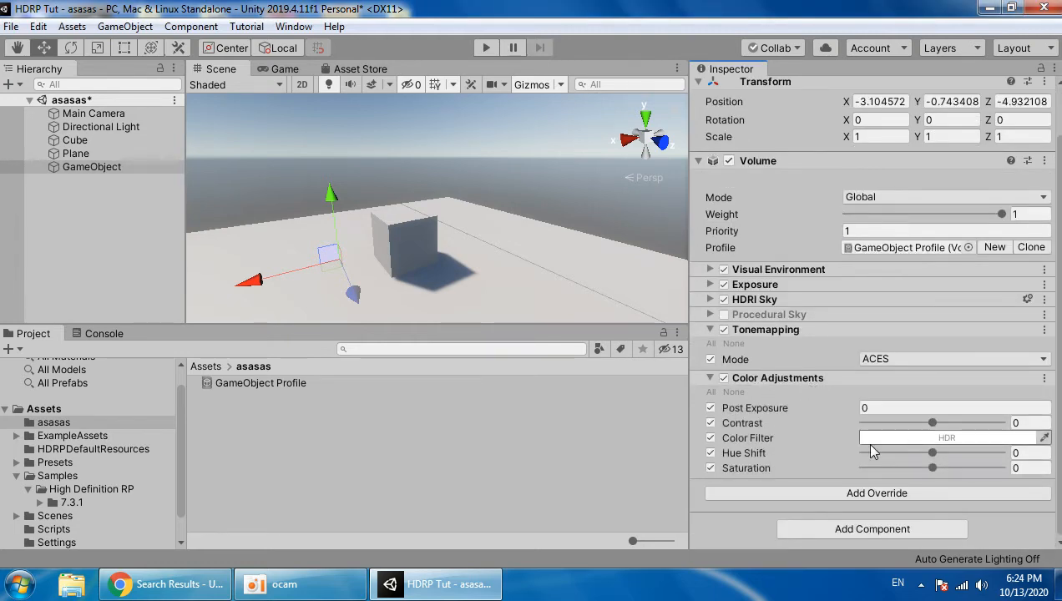
- Set the Color Adjustments contrast to 36 and post exposure to 0.03
left_click_drag(932, 423, 960, 424)
mouse_move(818, 407)
left_mouse_down()
mouse_move(835, 407)
mouse_move(789, 414)
mouse_move(814, 415)
left_mouse_up()
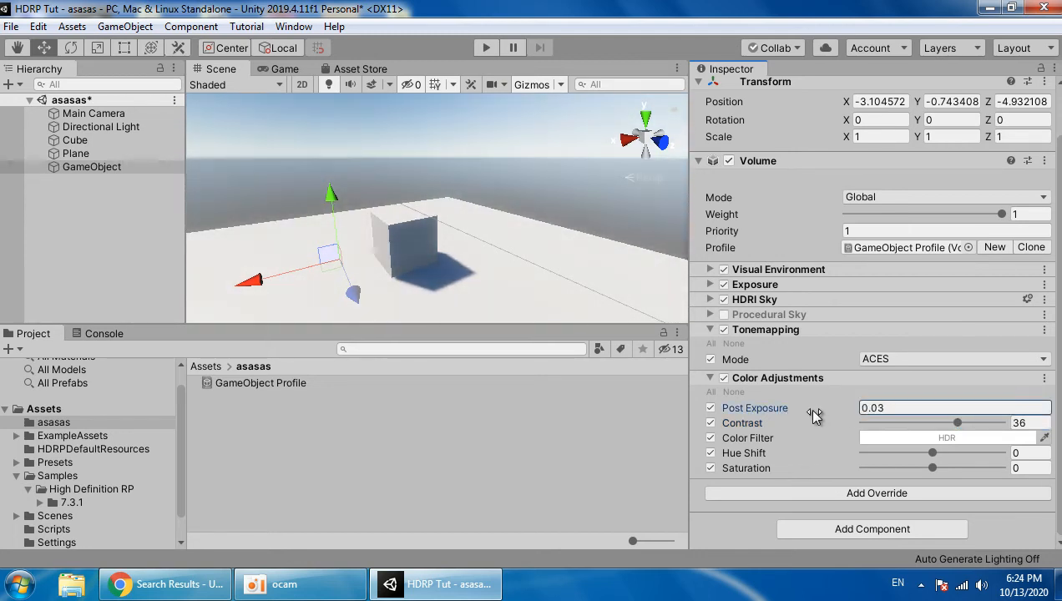
- Reduce the Exposure override's Compensation slightly and collapse the override
left_click(755, 284)
left_click_drag(816, 366, 803, 366)
left_click(778, 285)
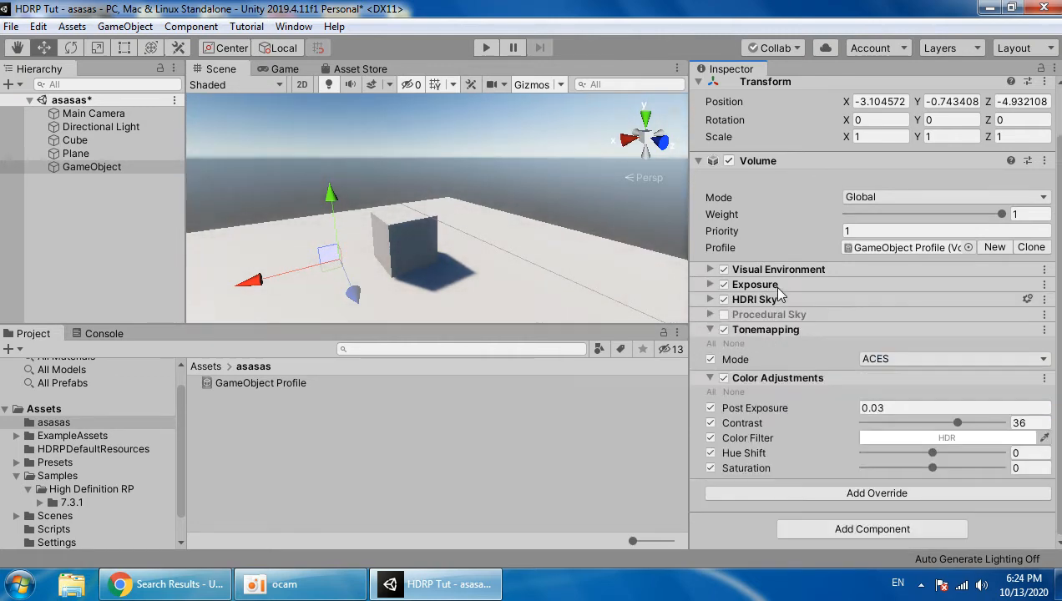
- Collapse the Tonemapping and Color Adjustments overrides and add a post-processing Vignette override to the volume
left_click(774, 330)
left_click(778, 380)
left_click(794, 424)
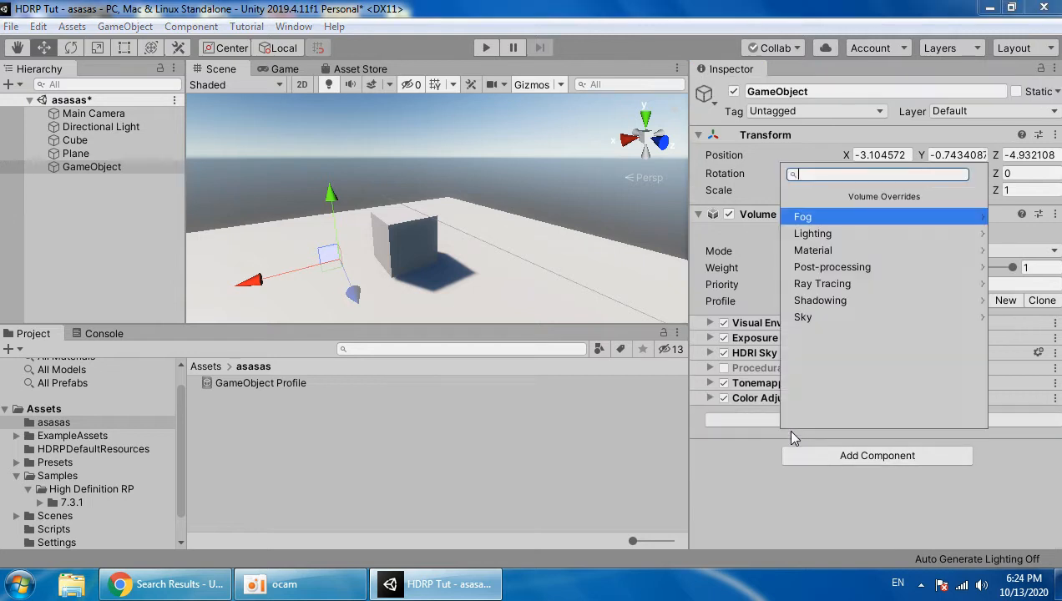
left_click(823, 268)
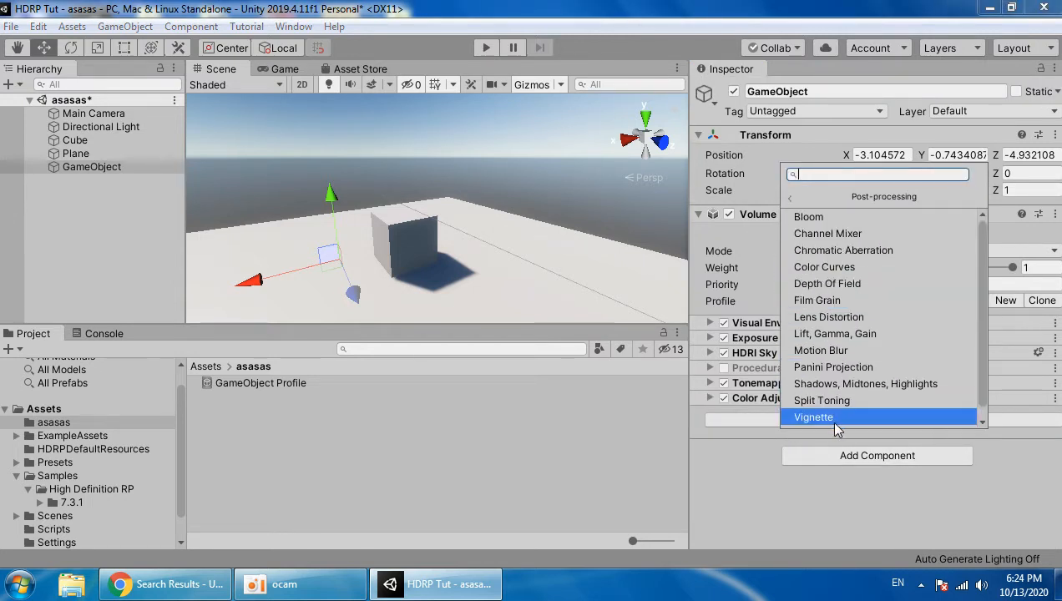
left_click(814, 418)
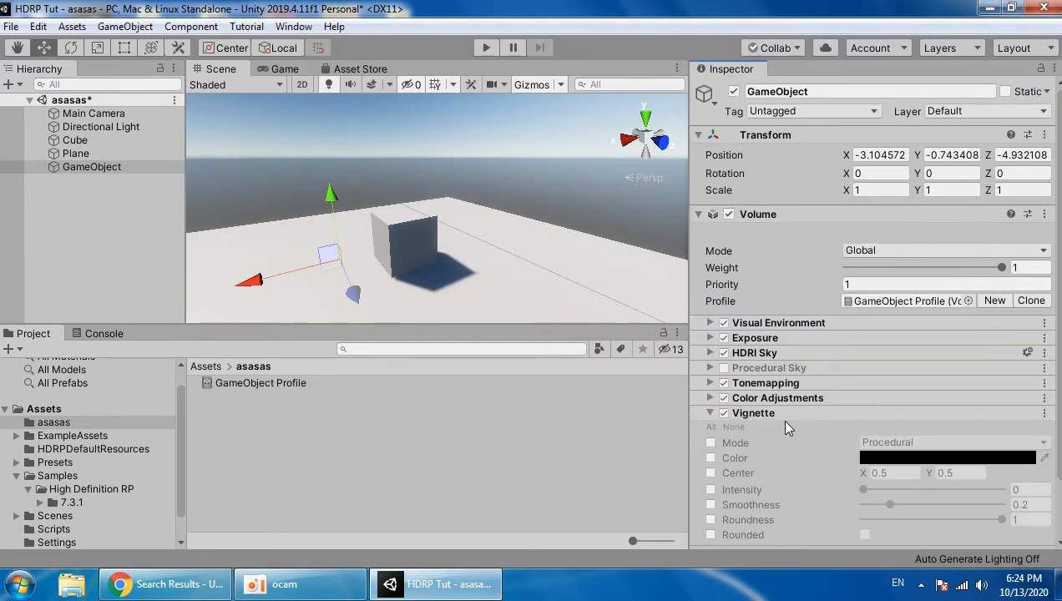
- Enable all properties of the Vignette override and set its intensity to about 0.405
scroll(752, 409, "down", 2)
left_click(711, 377)
left_click(710, 406)
left_click(710, 424)
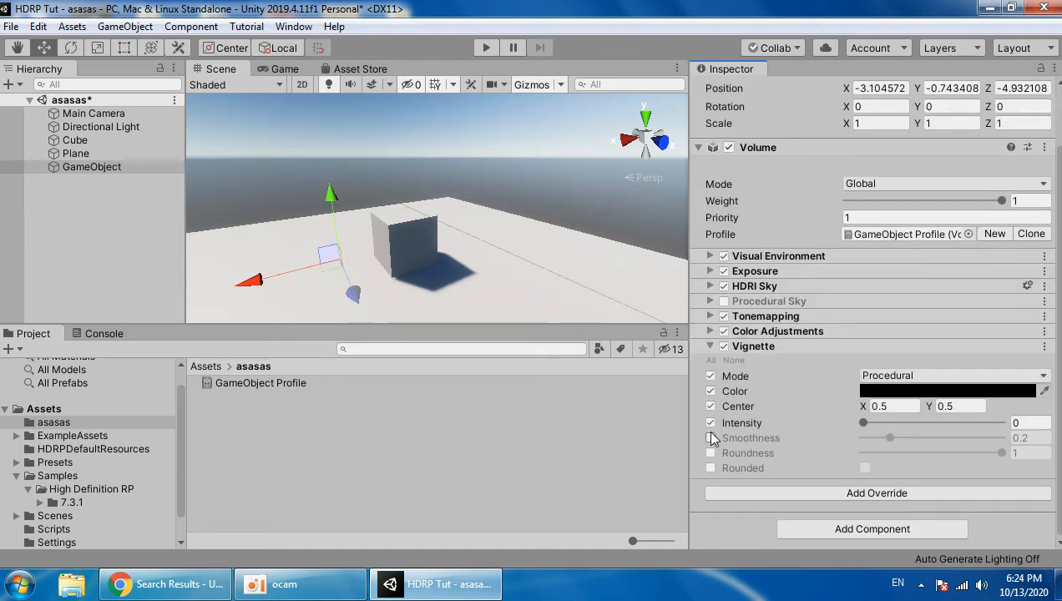
left_click(710, 438)
left_click(710, 454)
left_click(711, 468)
left_click_drag(854, 427, 921, 423)
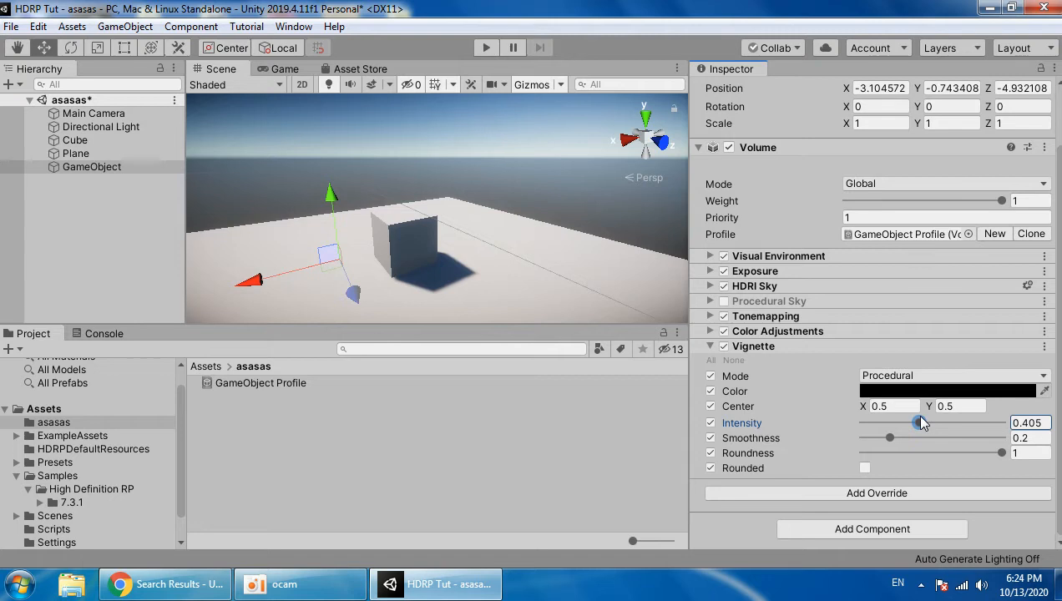
- Add a Lift, Gamma, Gain override, enable Gamma and lower it slightly, and collapse the override
left_click(917, 493)
left_click(853, 346)
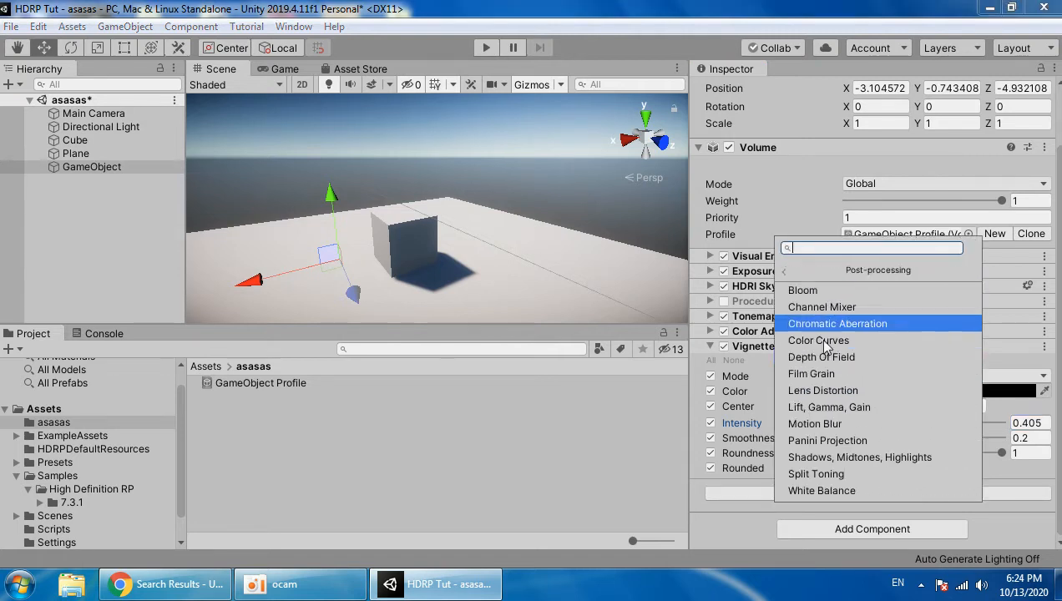
left_click(817, 407)
left_click(851, 468)
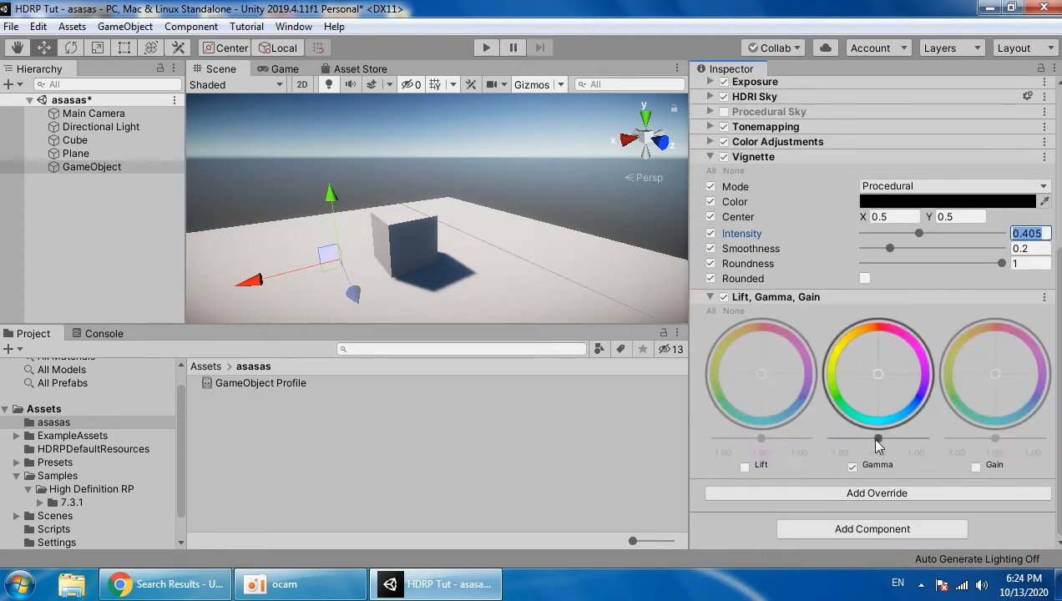
mouse_move(880, 442)
left_mouse_down()
mouse_move(893, 440)
mouse_move(875, 442)
left_mouse_up()
left_click(776, 297)
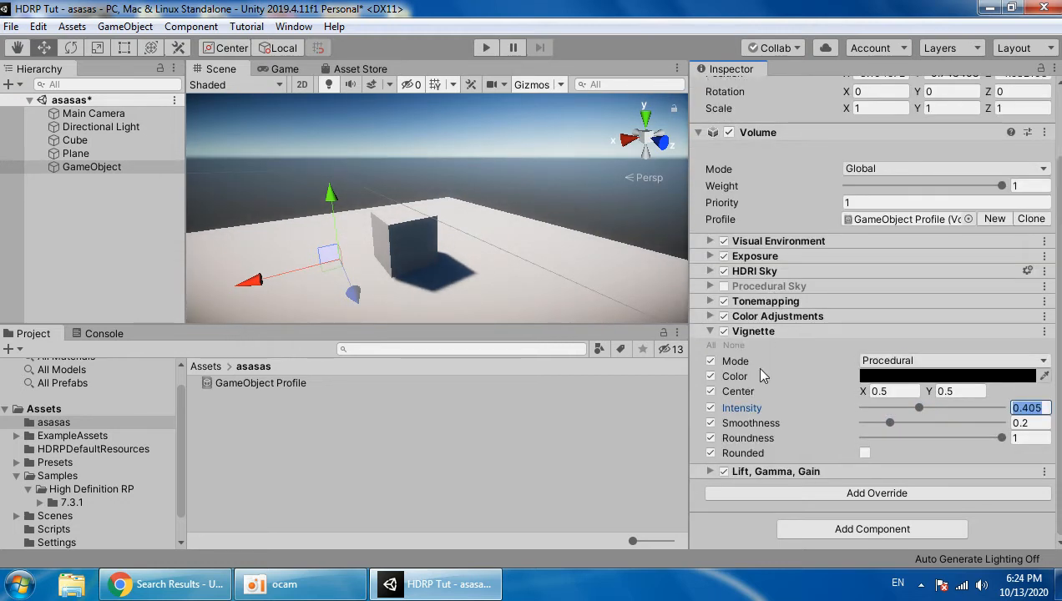
- Add a post-processing Bloom override and enable its Quality, Threshold, Intensity, Scatter and Tint properties
left_click(769, 490)
left_click(819, 339)
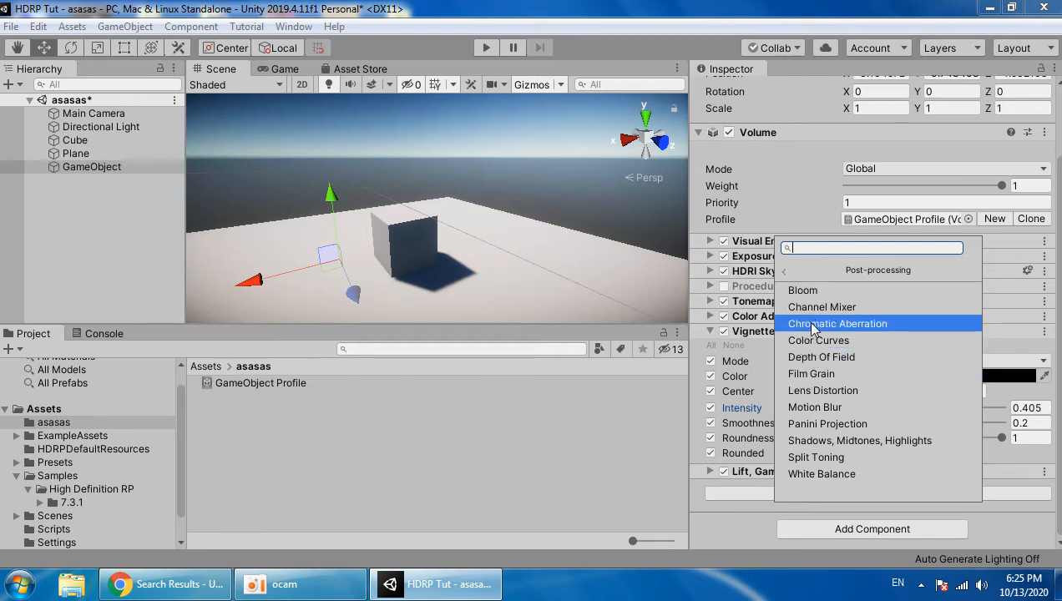
left_click(810, 289)
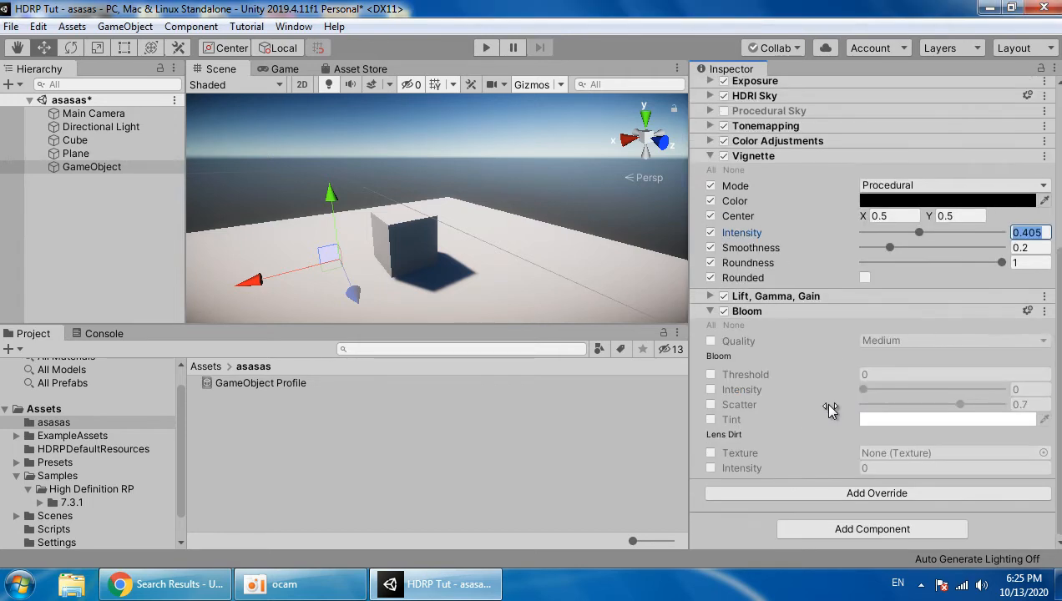
left_click(710, 341)
left_click(711, 374)
left_click(710, 389)
left_click(710, 405)
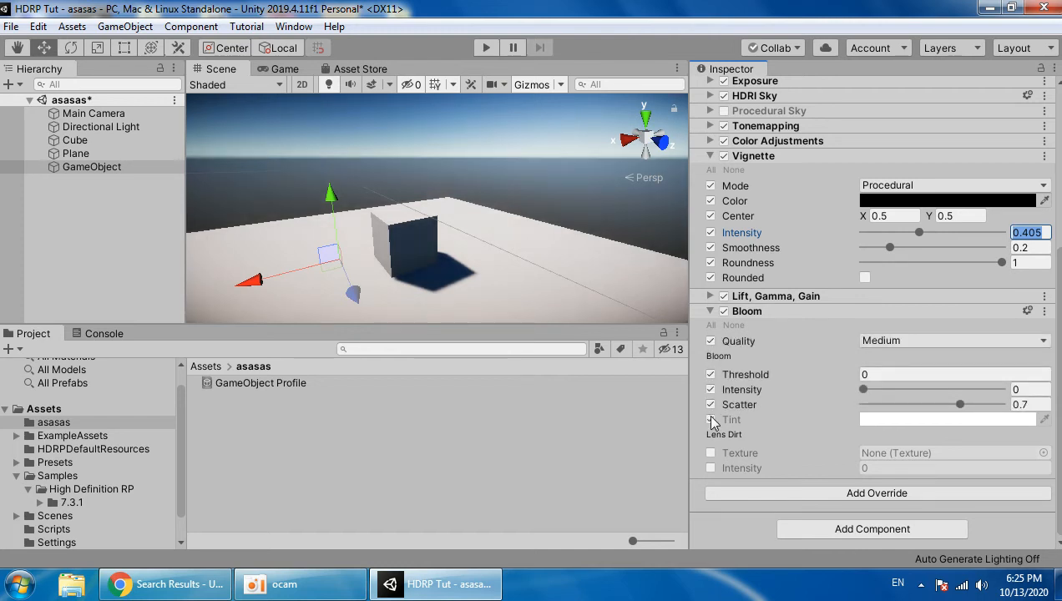
- Set the Bloom threshold to 2.85, intensity to 0.145 and scatter to 0.305, and disable and collapse the override
left_click_drag(852, 392, 887, 406)
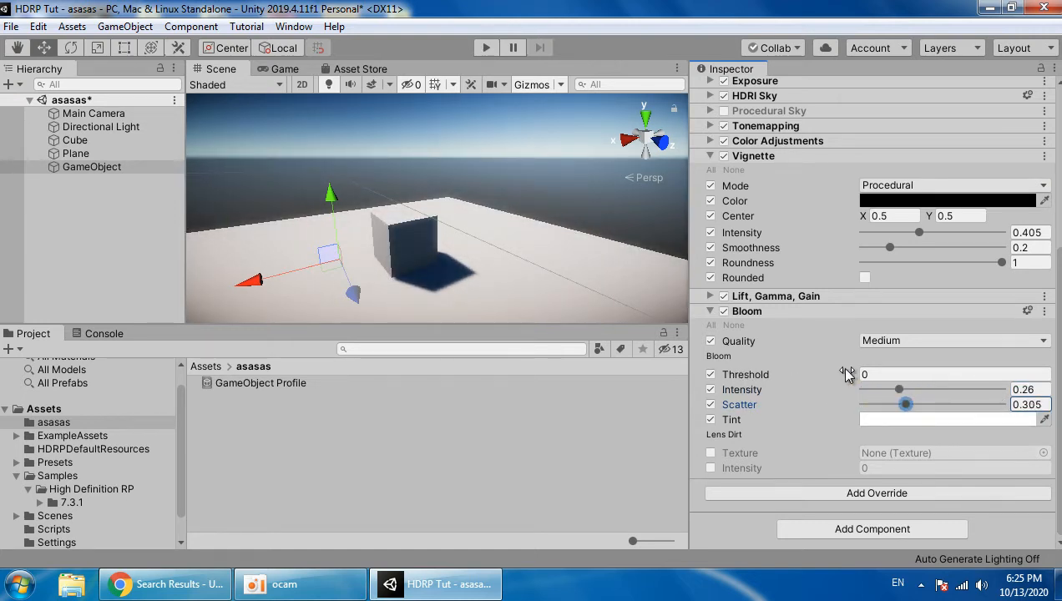
left_click_drag(814, 380, 883, 390)
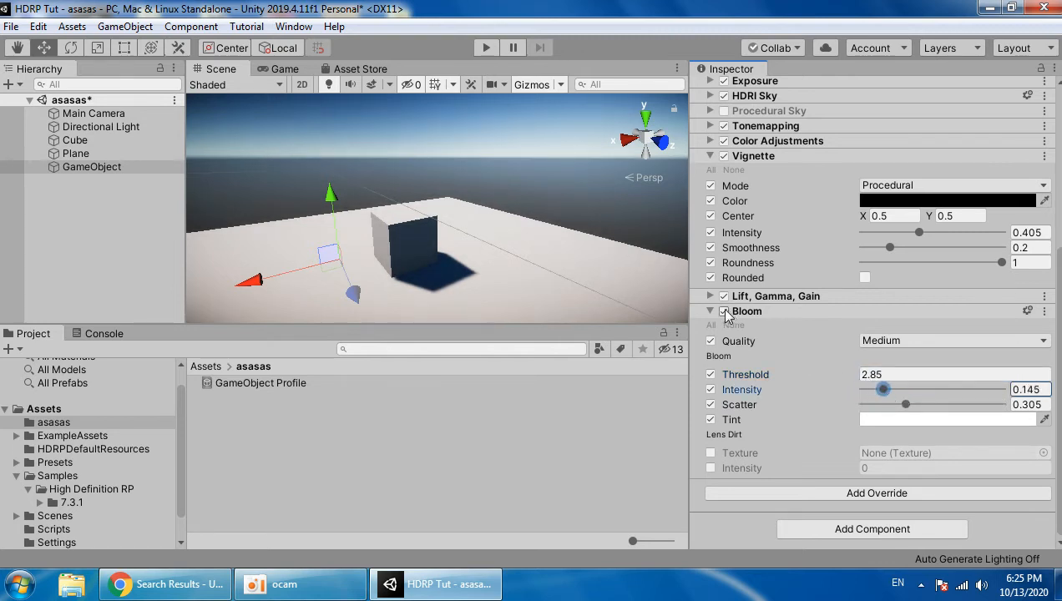
left_click(724, 312)
left_click(771, 315)
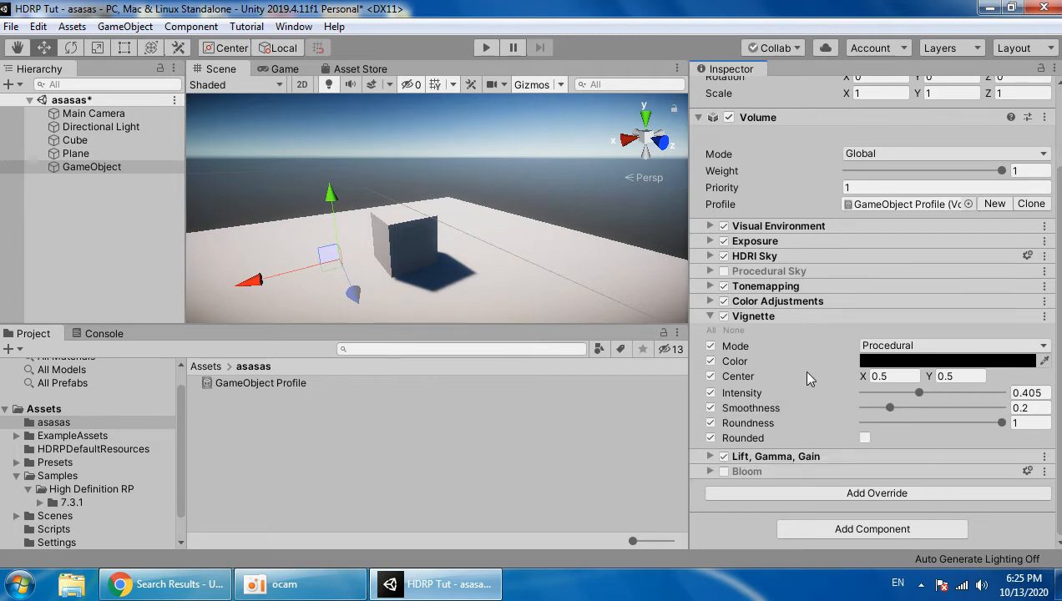
- Look through the available post-processing and lighting overrides and examine the cube in the scene
left_click(829, 493)
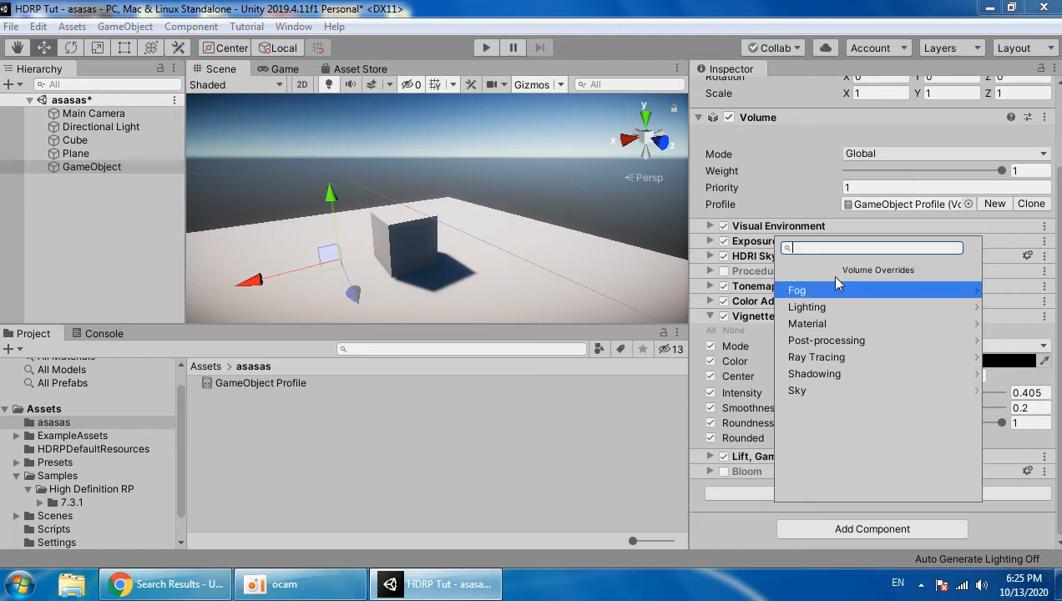
left_click(831, 339)
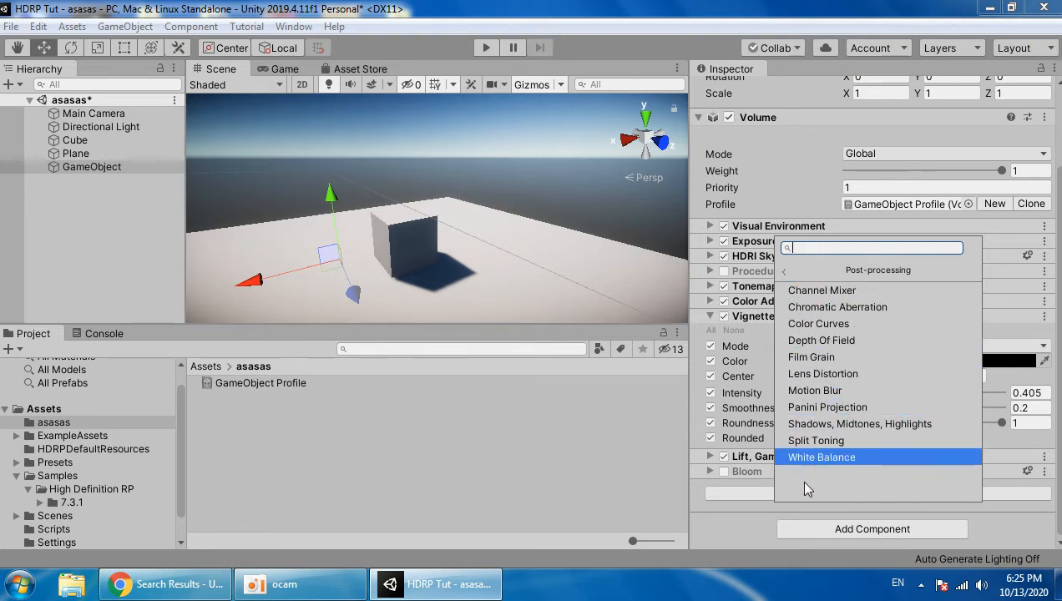
left_click(751, 507)
mouse_move(509, 299)
right_mouse_down()
mouse_move(544, 229)
mouse_move(313, 165)
mouse_move(346, 316)
mouse_move(775, 364)
mouse_move(429, 194)
mouse_move(441, 301)
mouse_move(505, 315)
right_mouse_up()
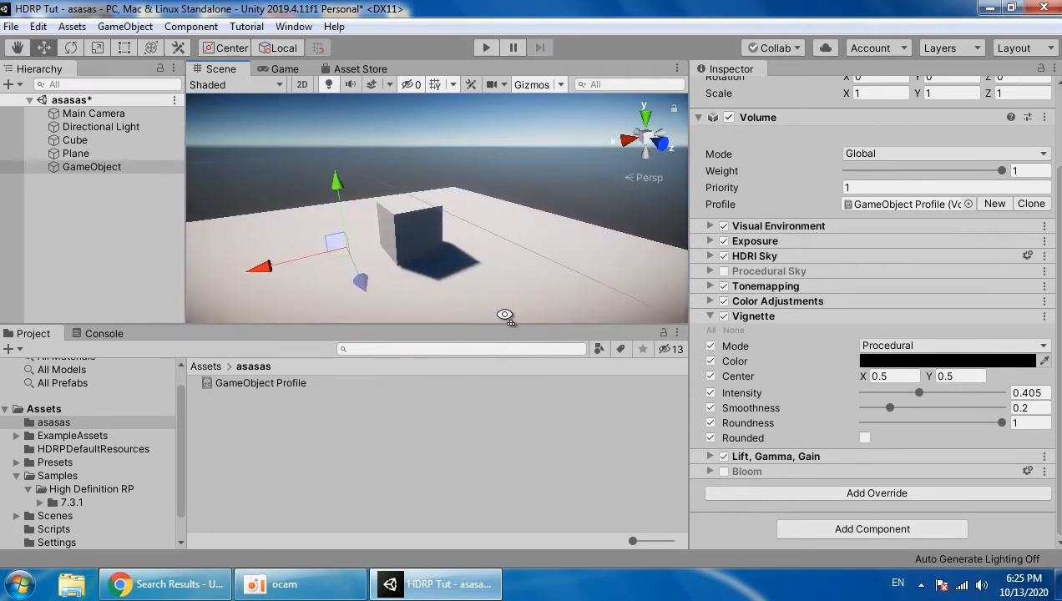
left_click(800, 497)
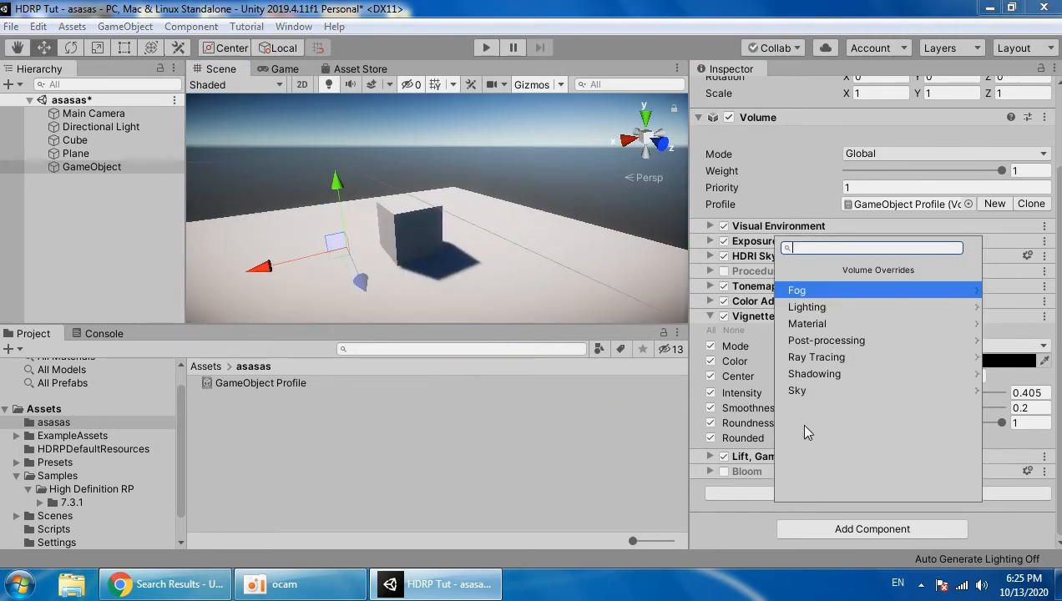
left_click(859, 308)
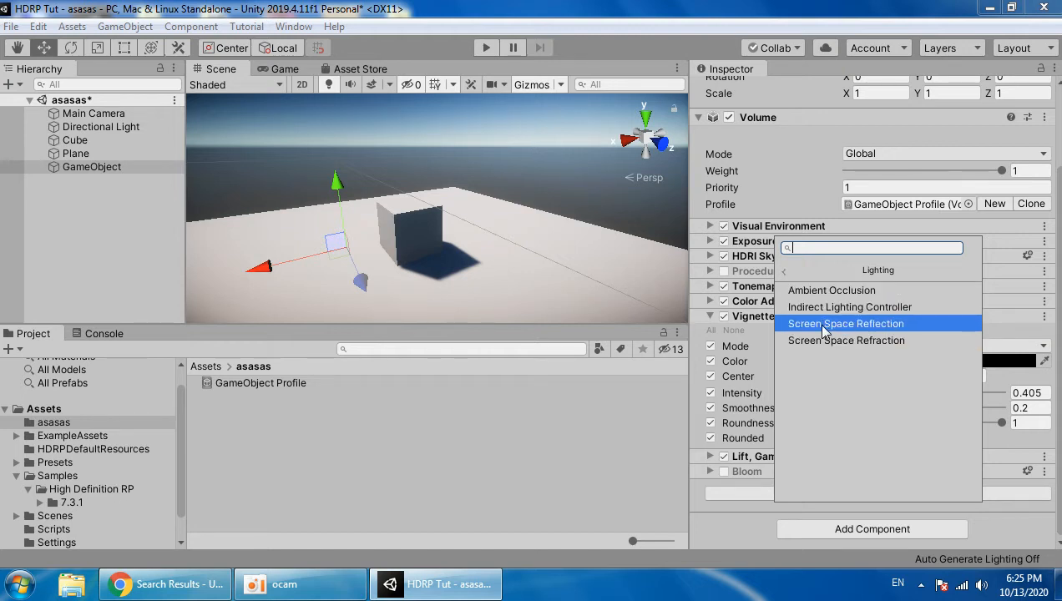
left_click(449, 255)
middle_click_drag(457, 222, 491, 130)
- Add a Fog override to the volume and enable all of its properties, leaving the fog's own Enable value off
left_click(816, 491)
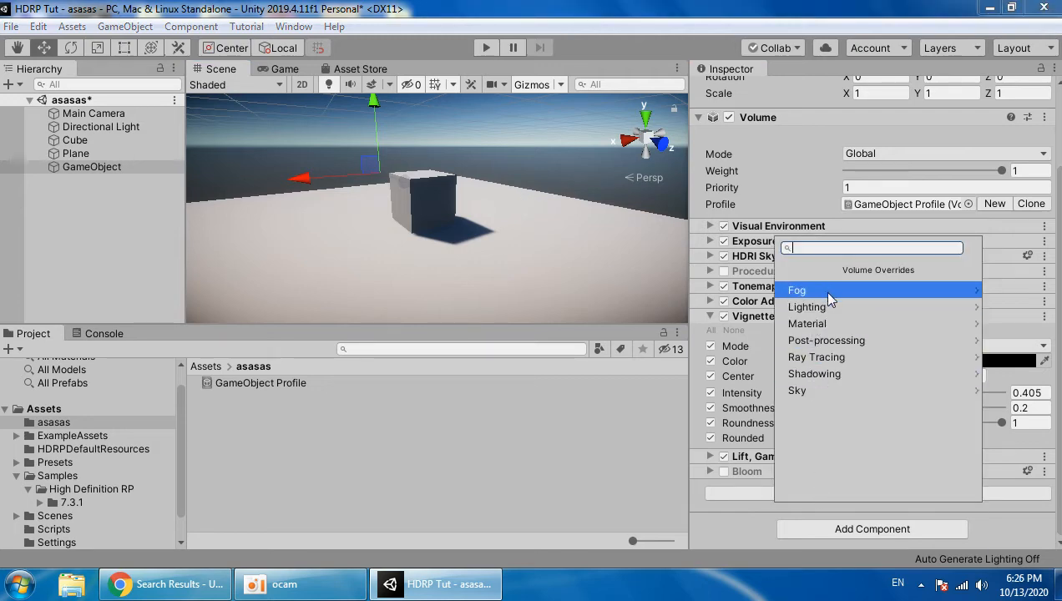
left_click(822, 291)
left_click(804, 290)
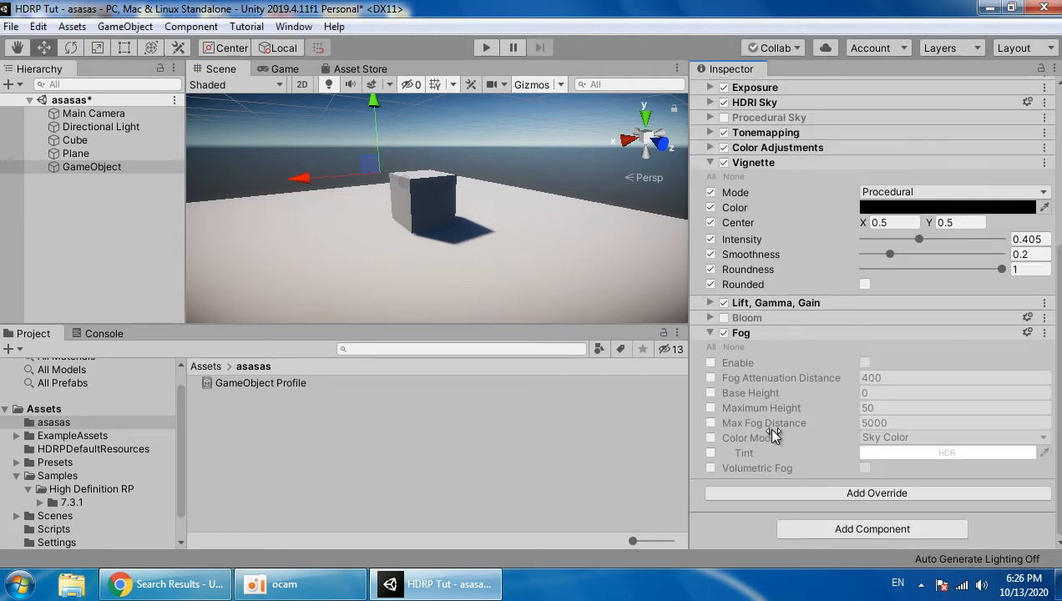
left_click(710, 378)
left_click(710, 392)
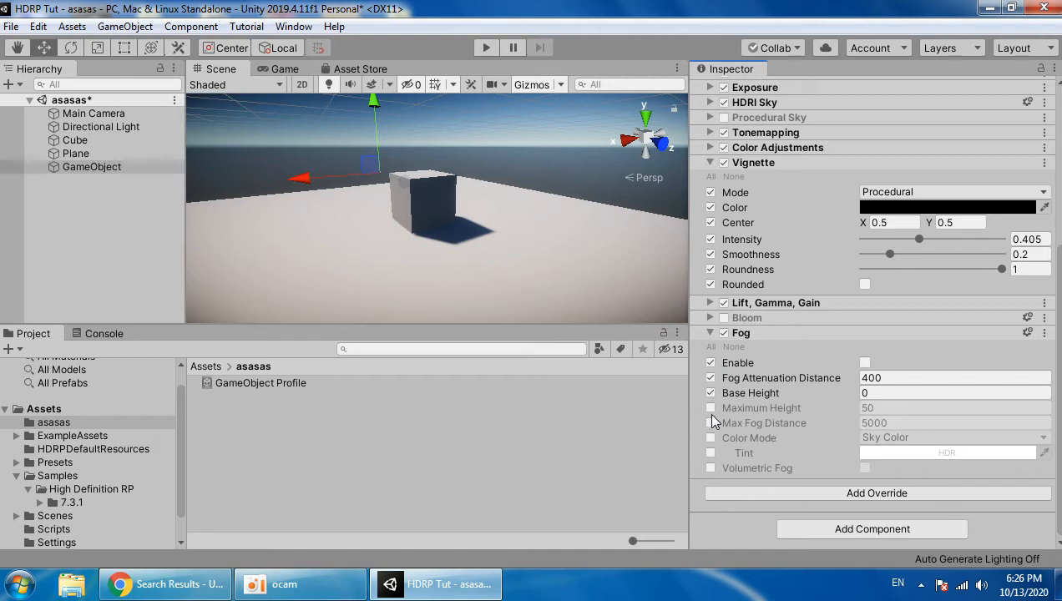
left_click(710, 438)
left_click(710, 422)
left_click(711, 407)
left_click(710, 468)
- Set the Fog attenuation distance to 444.75, maximum height to 310.4 and base height to 4.4
left_click_drag(833, 379, 839, 383)
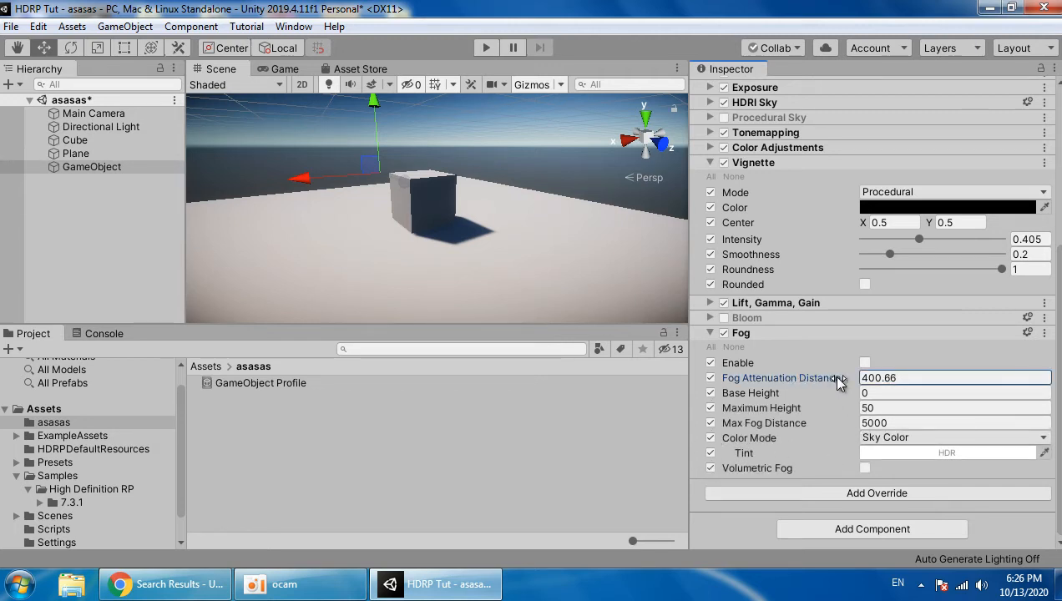
left_click_drag(222, 380, 868, 387)
left_click_drag(815, 410, 944, 413)
left_click_drag(789, 392, 828, 406)
- Focus on the cube and add a spotlight to the scene
left_click(422, 197)
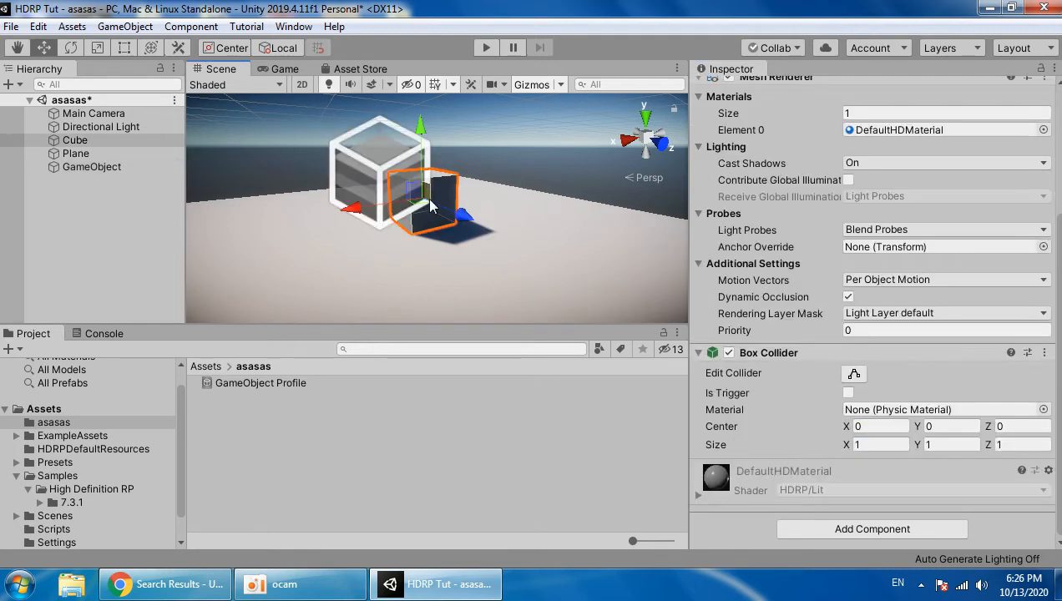
key("f")
left_click(106, 30)
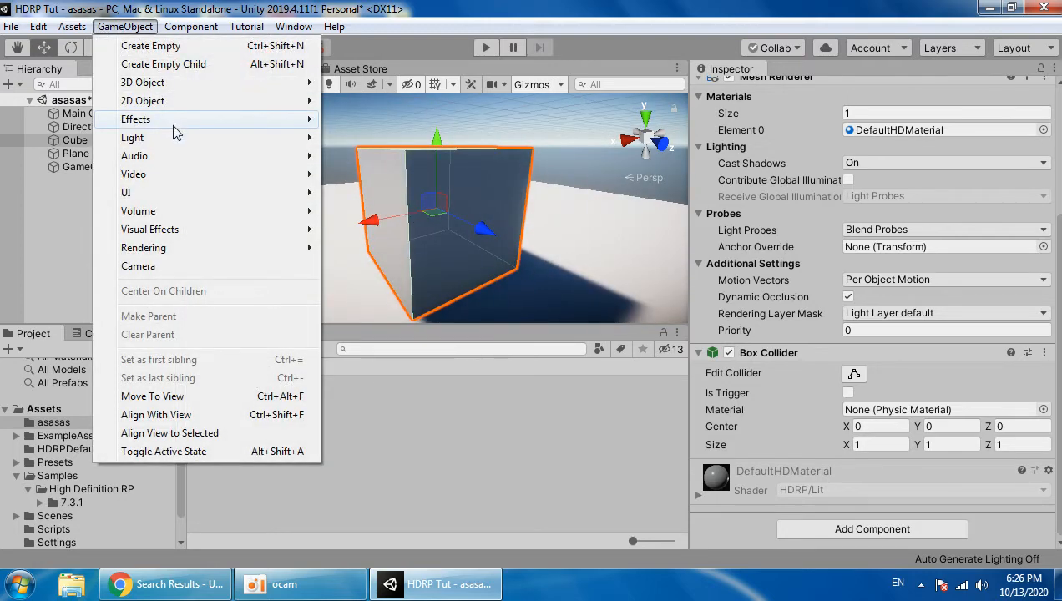
mouse_move(185, 139)
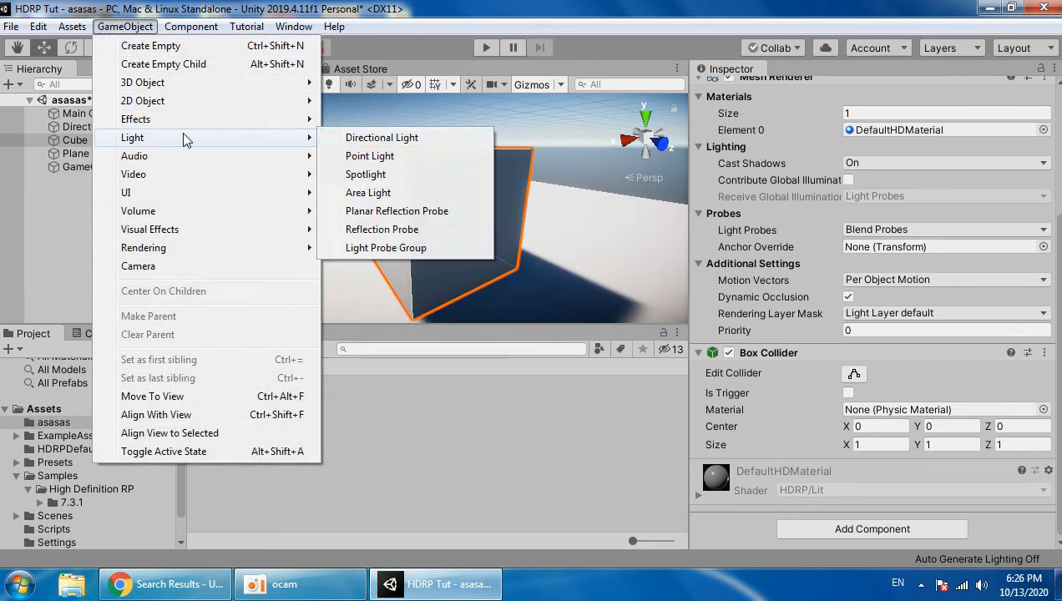
left_click(355, 174)
scroll(417, 222, "down", 5)
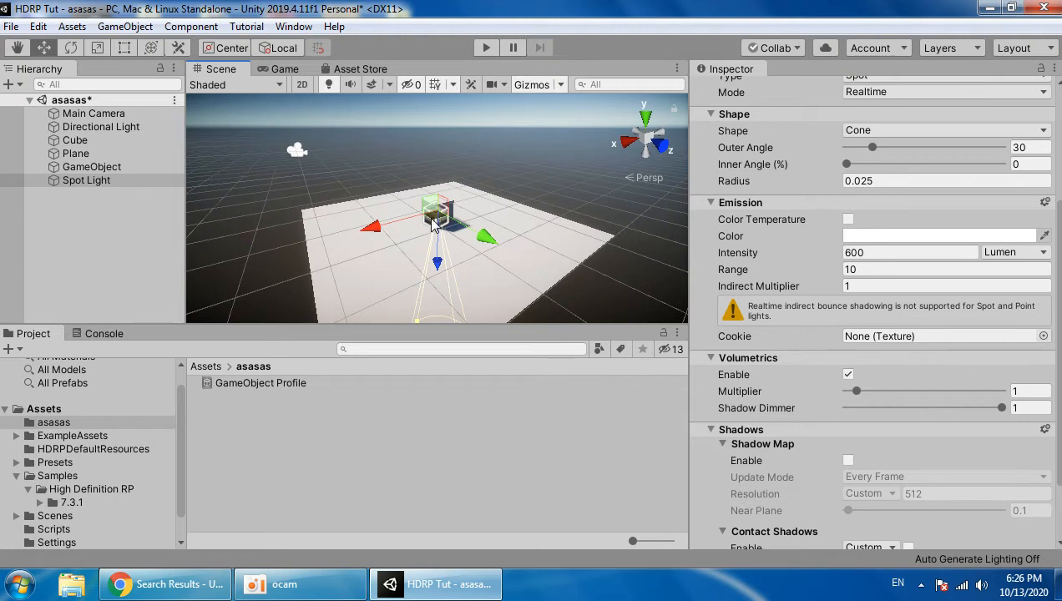
- Move the spotlight beside and above the cube and tilt its beam
left_click_drag(432, 220, 383, 227)
left_click_drag(393, 268, 392, 215)
key("e")
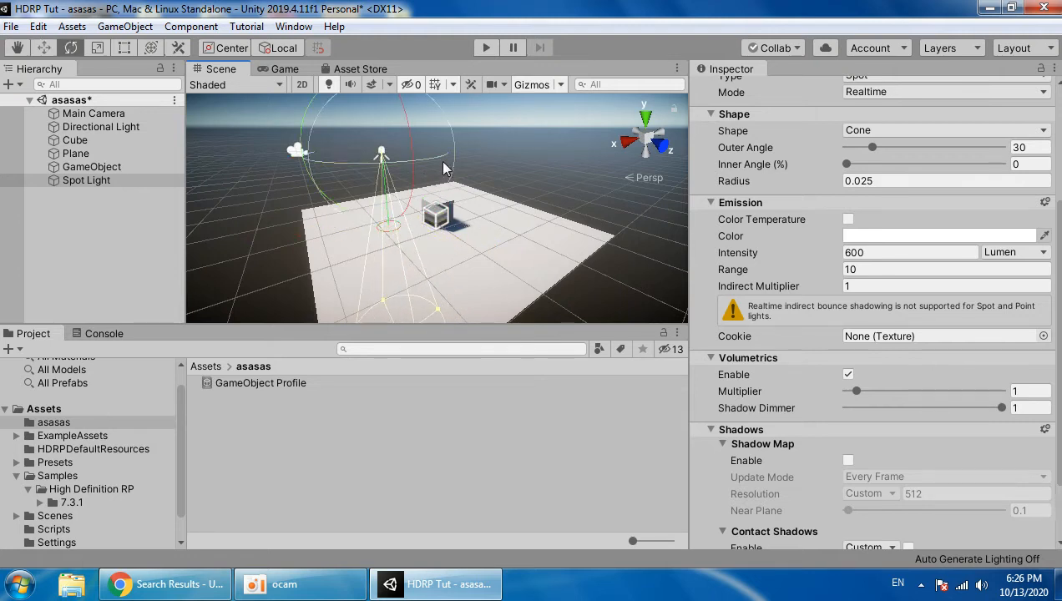
left_click_drag(443, 168, 420, 42)
key("w")
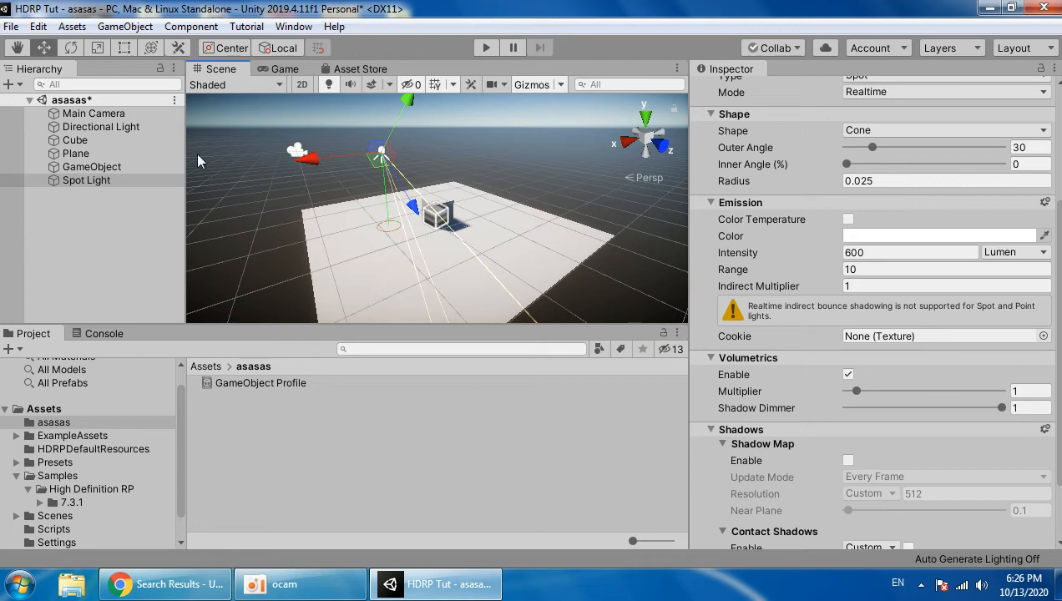
- Delete the spotlight from the scene
left_click(139, 180)
left_click(148, 188)
key("Delete")
- Select the volume's GameObject and disable its Fog override
left_click(112, 156)
left_click(111, 168)
scroll(807, 429, "down", 5)
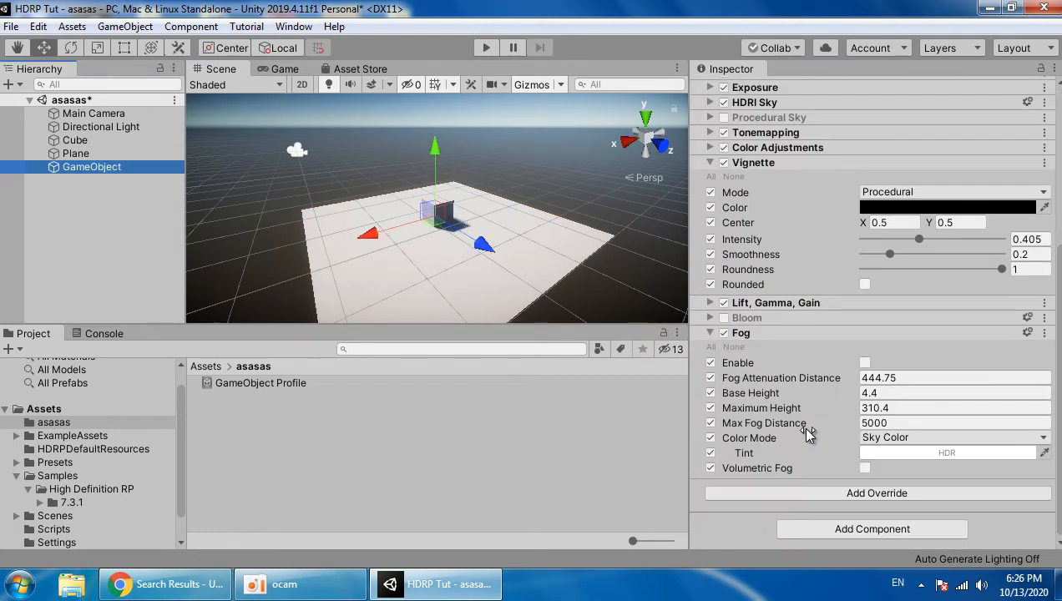
left_click(731, 333)
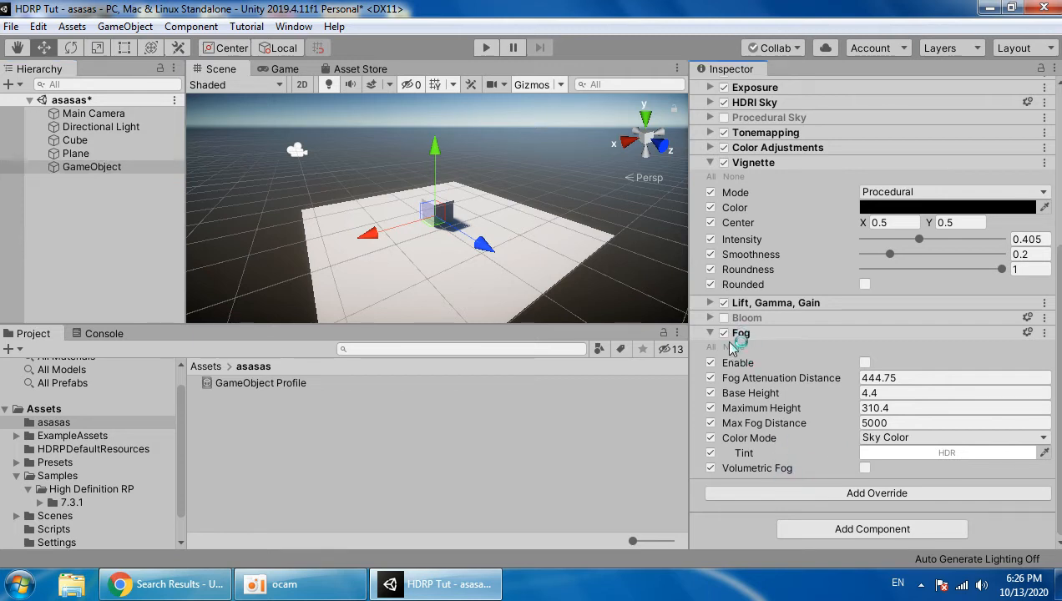
left_click(724, 333)
- Add a Contact Shadows override, examine the cube's shadow up close, and disable and collapse the override
left_click(824, 493)
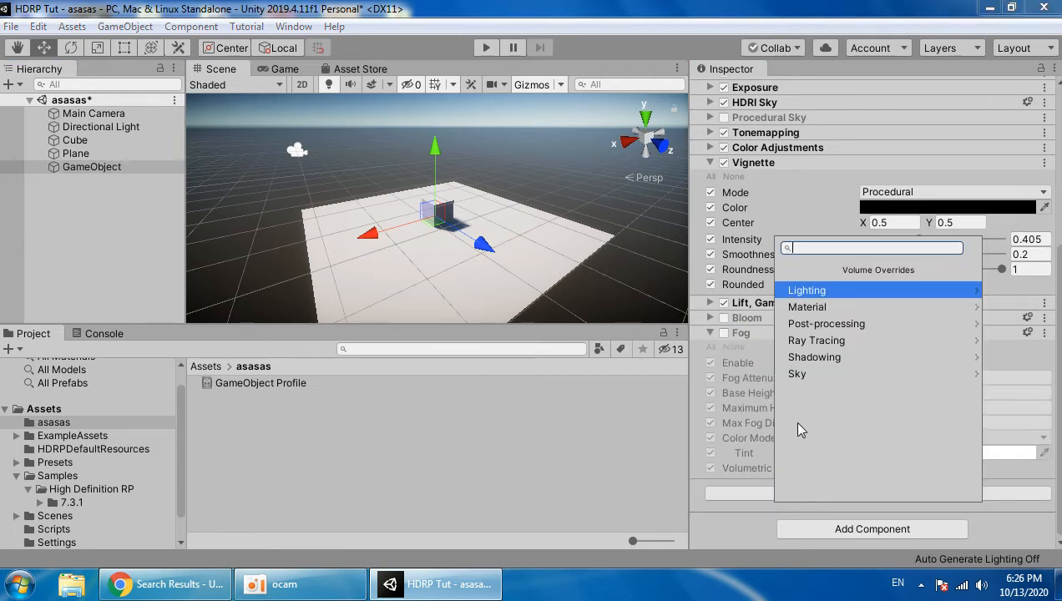
left_click(842, 358)
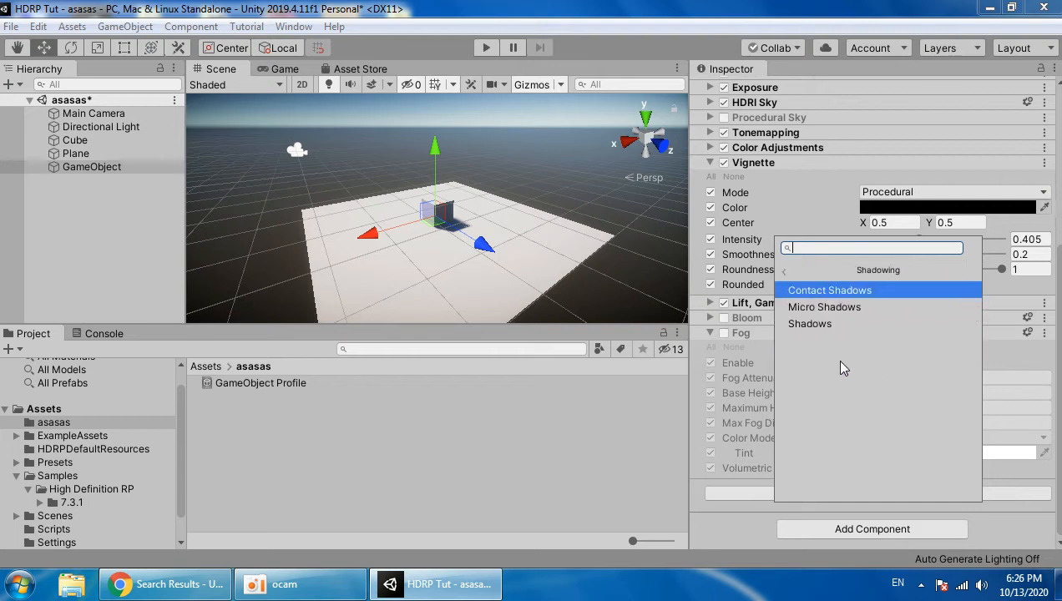
left_click(811, 289)
scroll(465, 246, "up", 5)
middle_click_drag(437, 259, 428, 236)
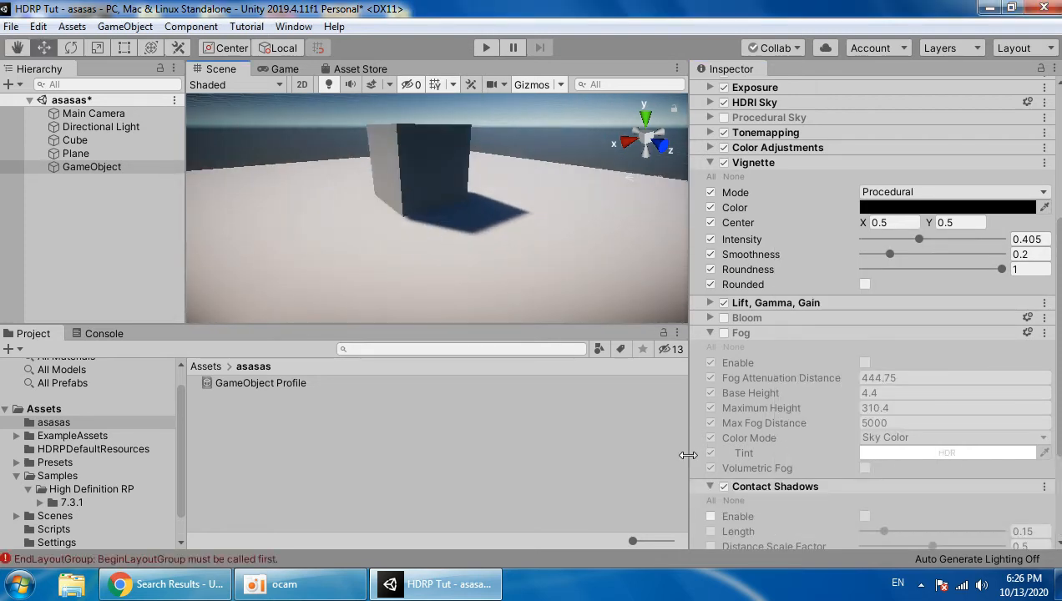
left_click(725, 486)
left_click(760, 490)
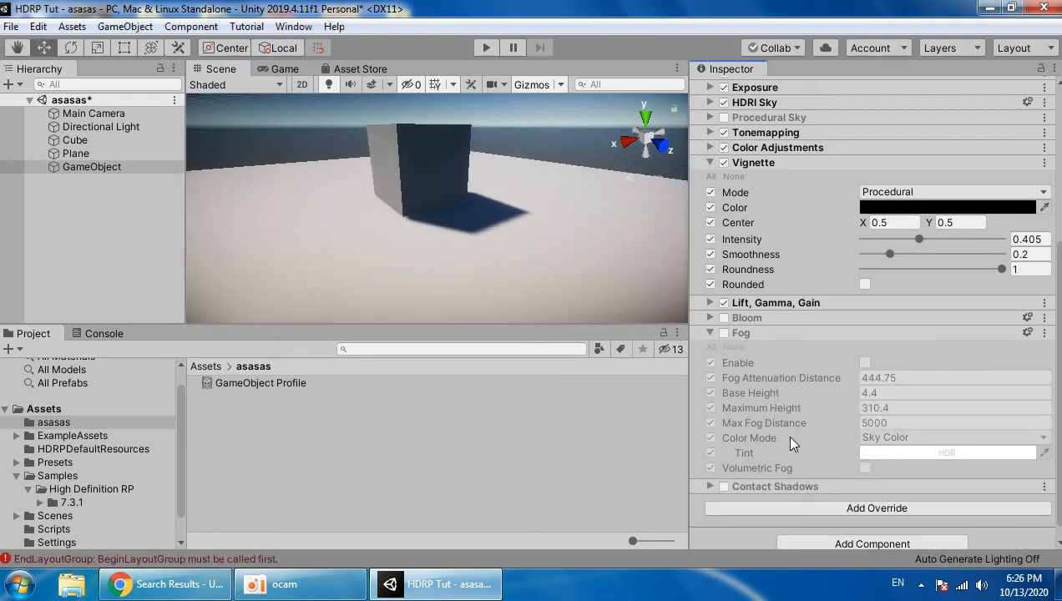
- Add a Shadows override and enable its Max Distance, Transmission Multiplier, Cascade Count and Split 1 to 3 settings
left_click(777, 505)
left_click(822, 369)
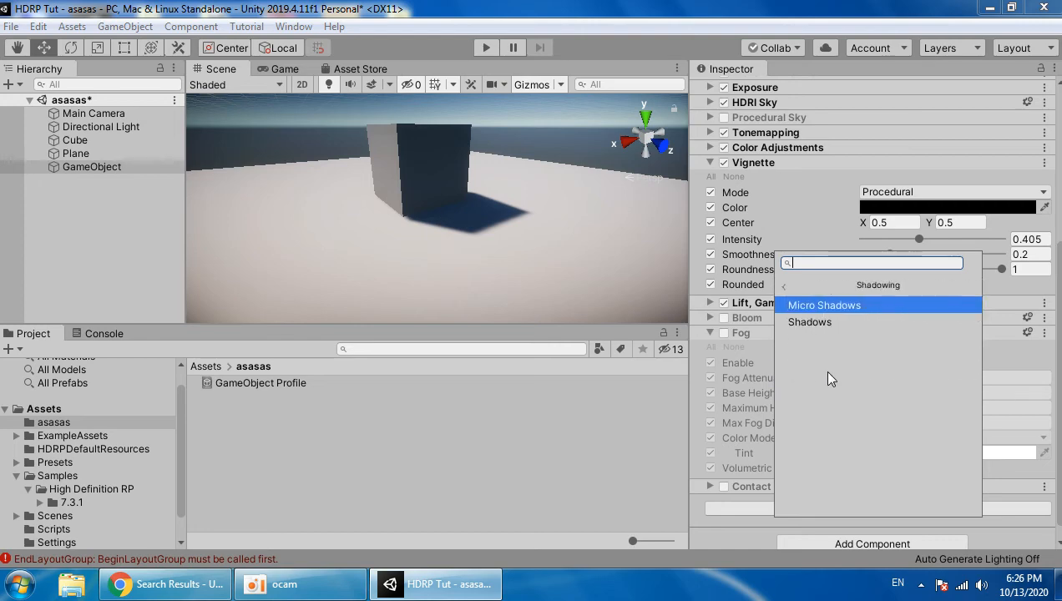
left_click(826, 323)
scroll(835, 417, "down", 5)
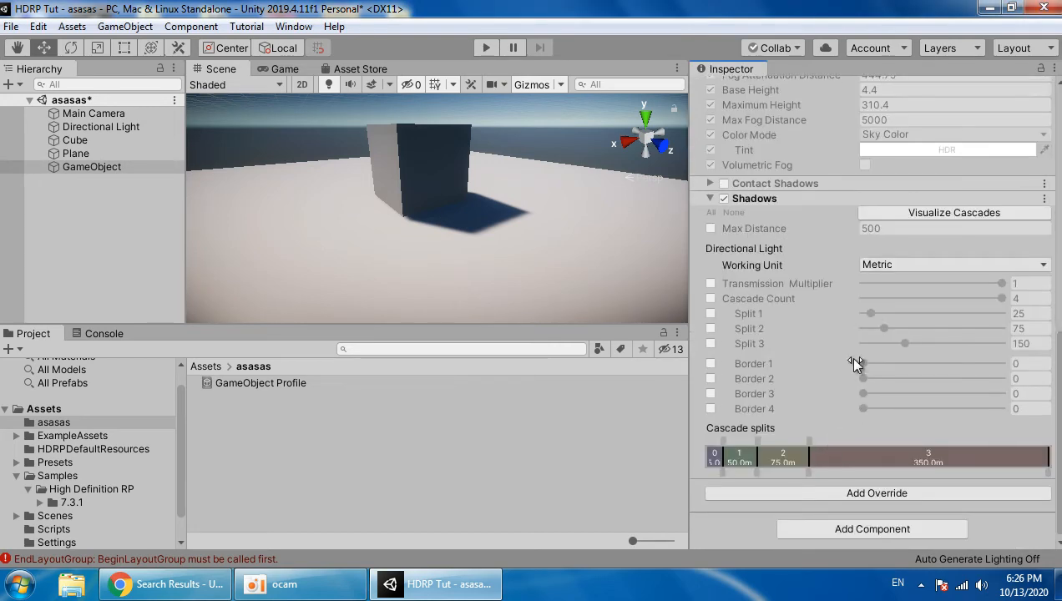
left_click(710, 298)
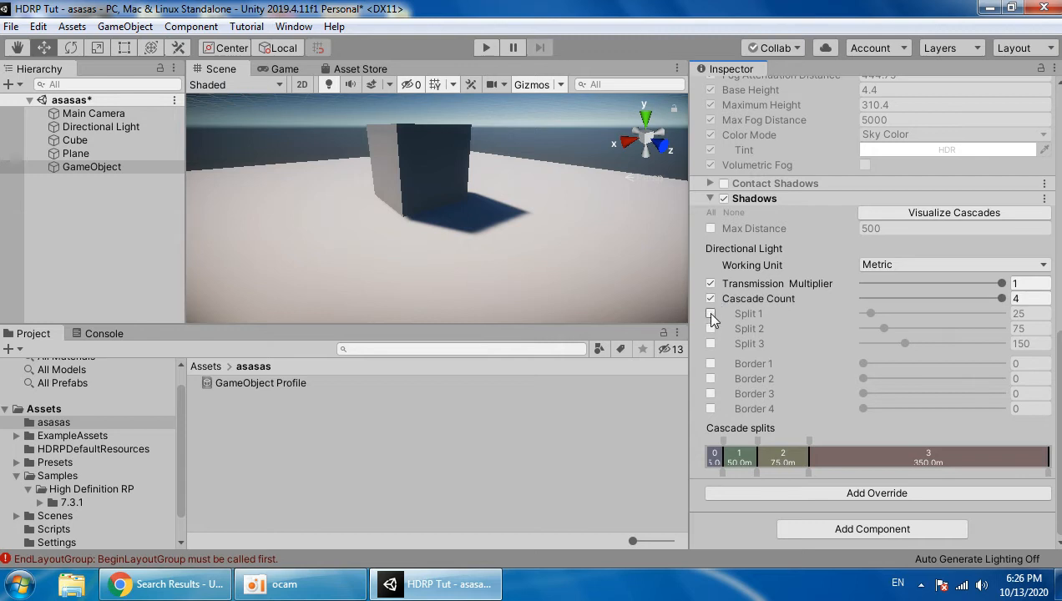
left_click(711, 313)
left_click(710, 329)
left_click(711, 343)
left_click(710, 228)
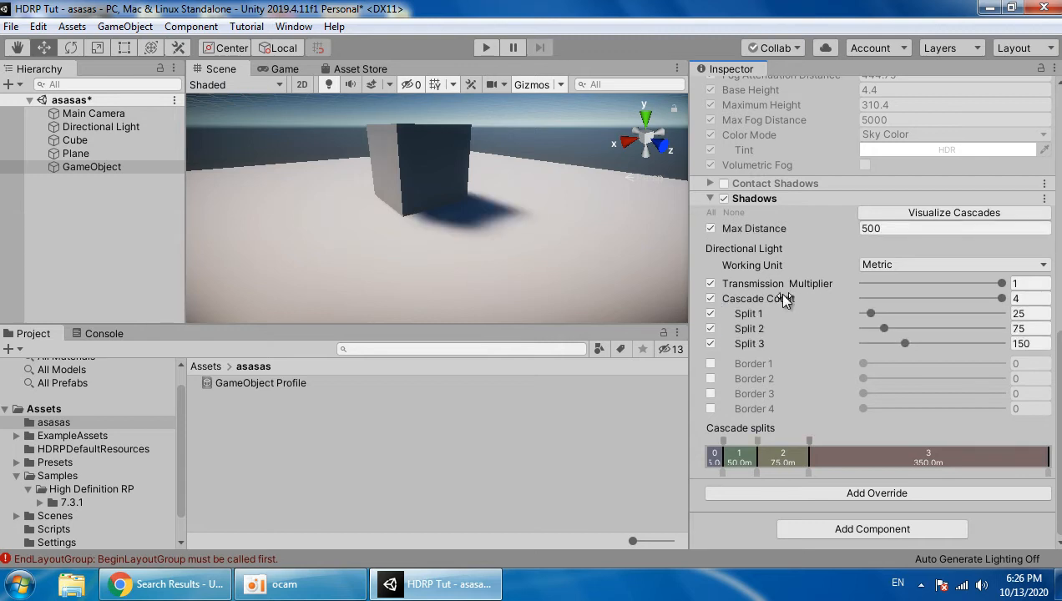
- Set the Shadows cascade splits to 5, 9 and 20
left_click_drag(874, 317, 825, 308)
scroll(408, 242, "down", 5)
scroll(412, 244, "down", 3)
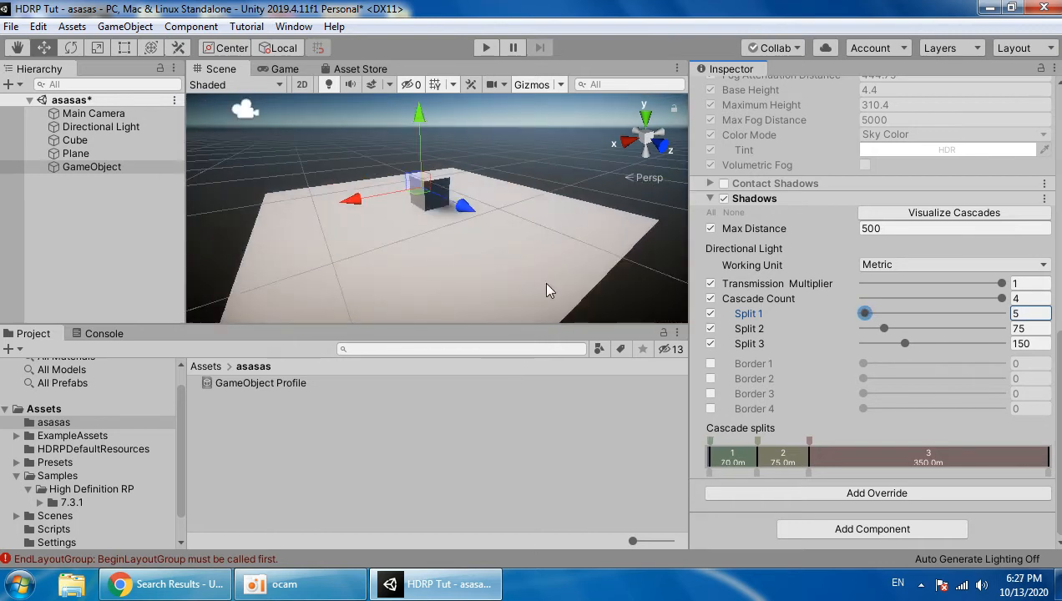
left_click_drag(884, 328, 865, 328)
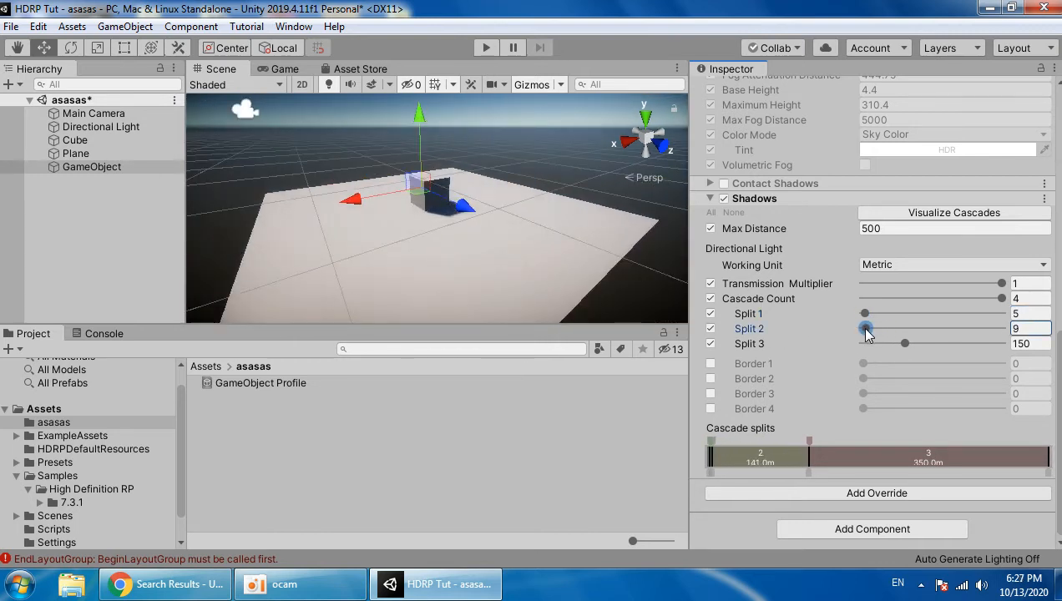
scroll(408, 244, "down", 5)
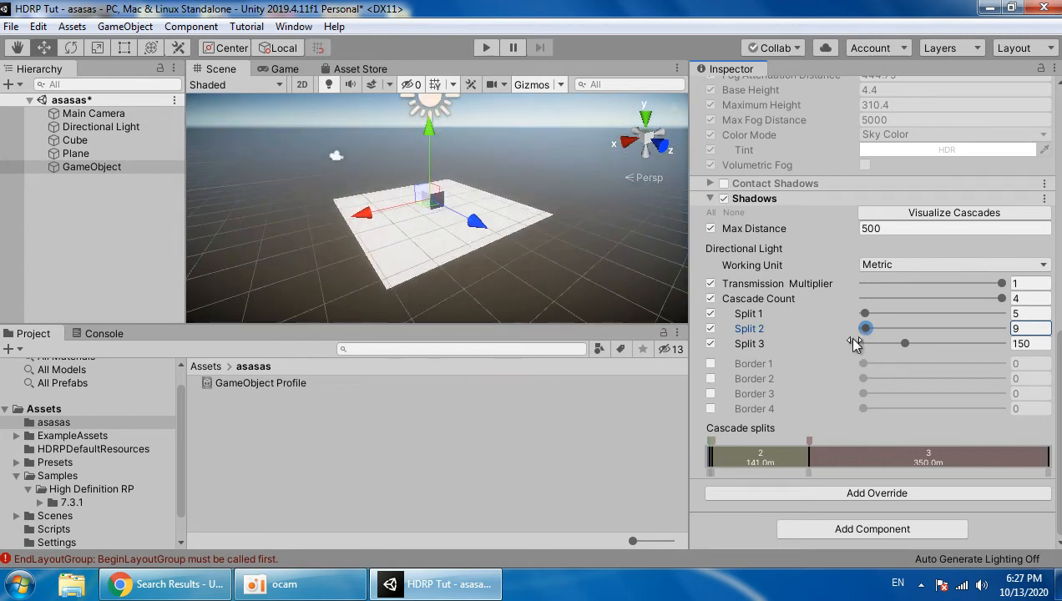
left_click_drag(903, 343, 867, 343)
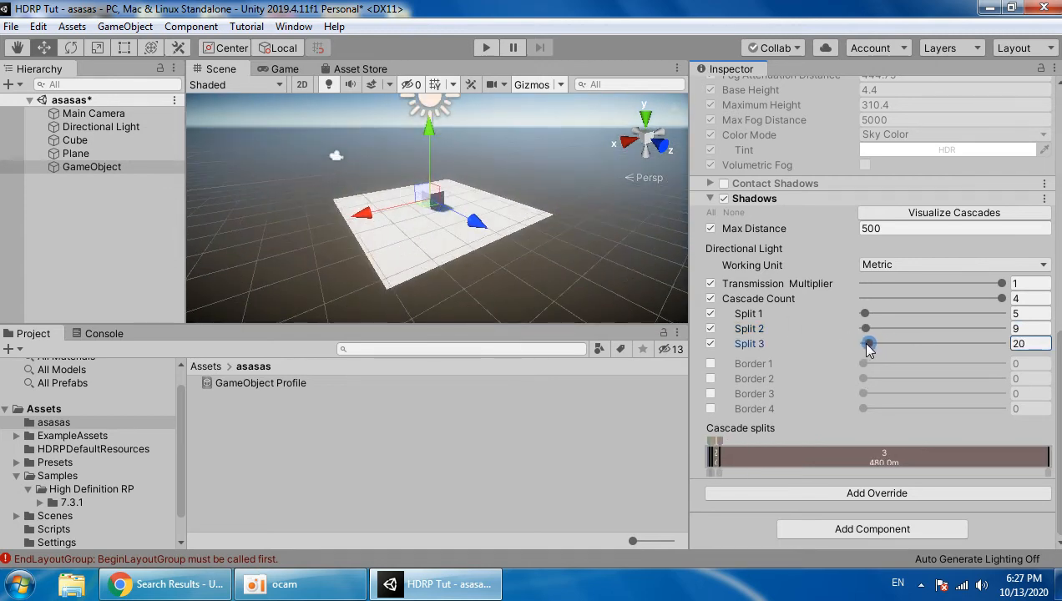
scroll(455, 213, "up", 10)
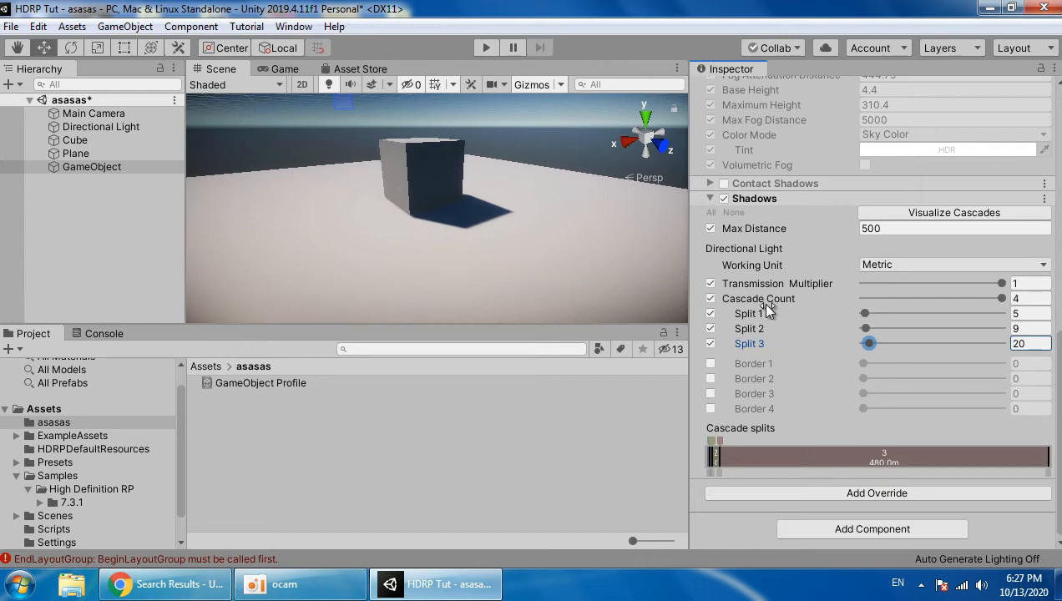
- Compare the cube's shadow from near and far with the Shadows override switched off and on, and collapse the override
left_click(723, 198)
left_click(723, 199)
scroll(634, 242, "down", 5)
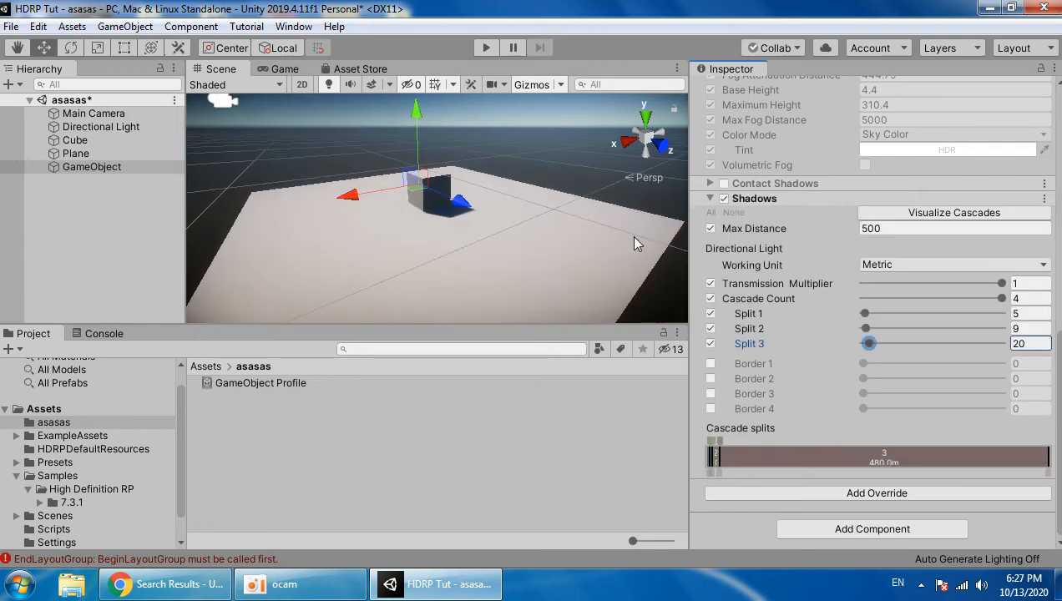
left_click(723, 198)
left_click(723, 198)
scroll(549, 226, "up", 10)
scroll(549, 227, "down", 10)
scroll(548, 237, "down", 5)
scroll(543, 242, "up", 10)
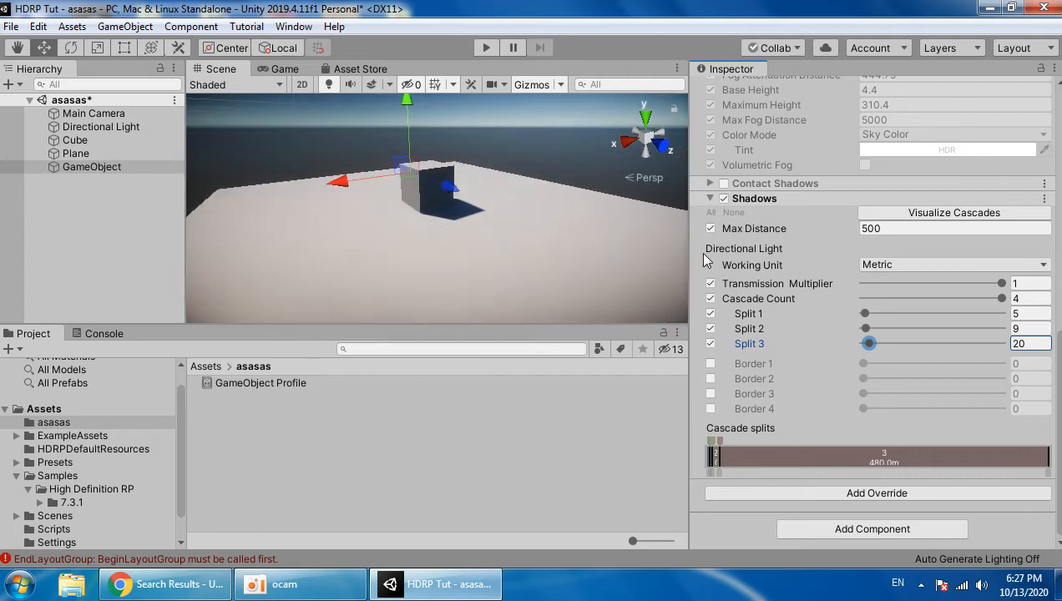
scroll(743, 209, "up", 10)
- Add a Diffusion Profile Override with one profile entry, browse the available profiles, and remove the override
left_click(763, 489)
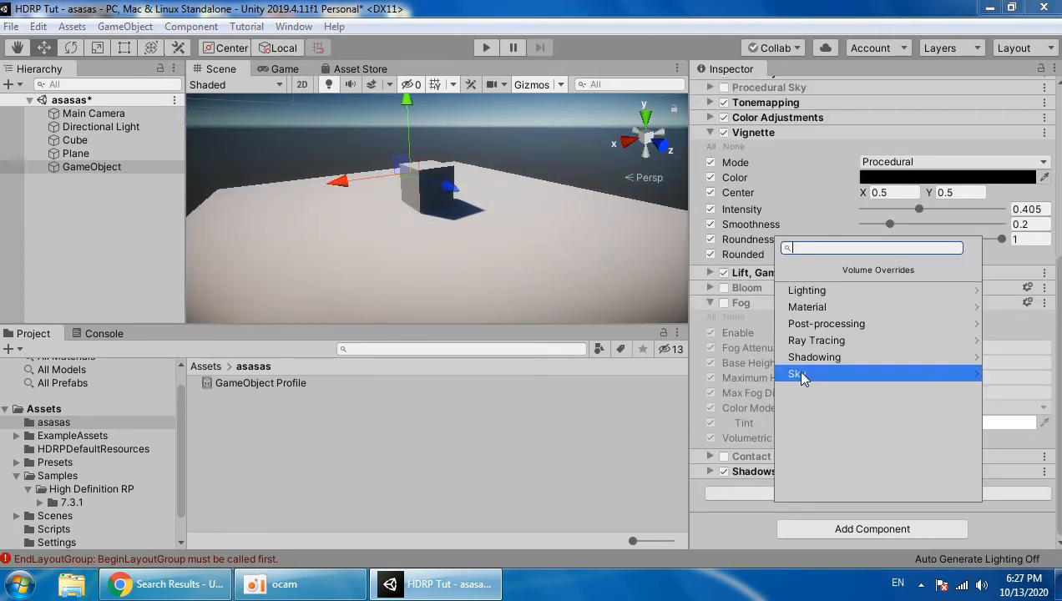
left_click(804, 306)
left_click(814, 290)
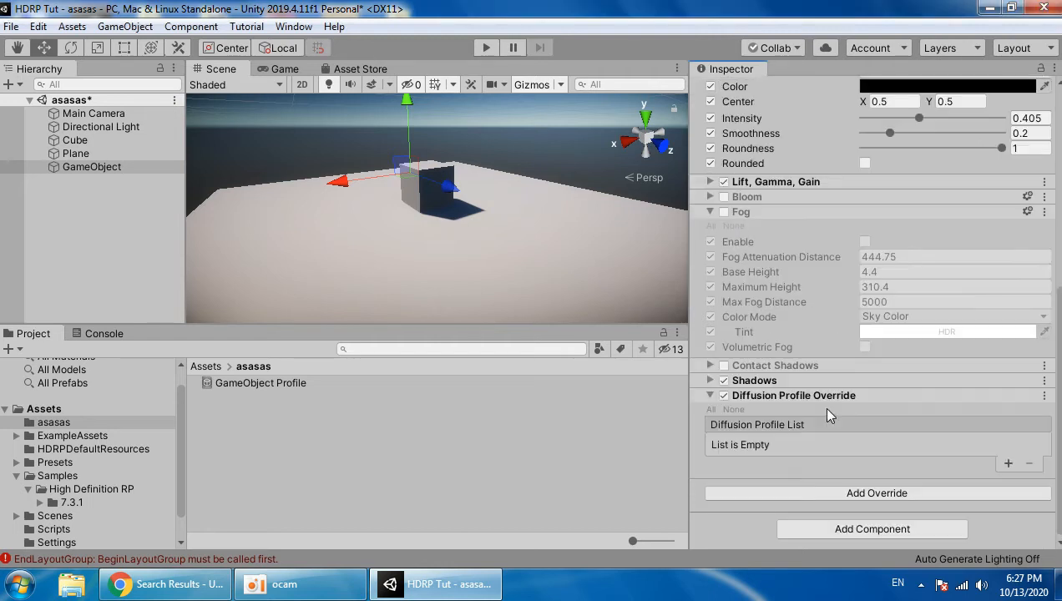
left_click(1006, 464)
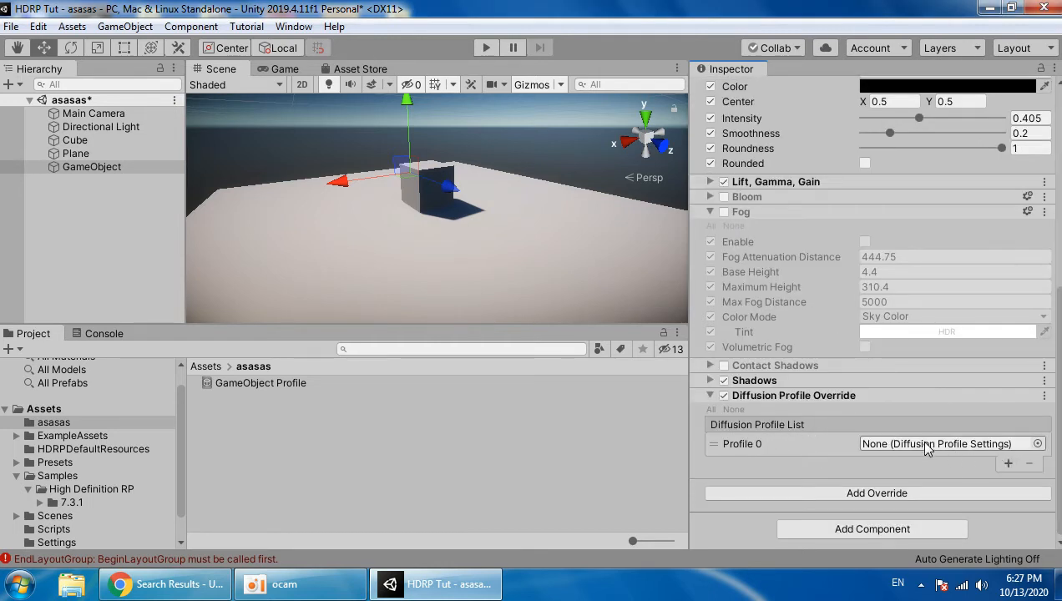
left_click(1038, 443)
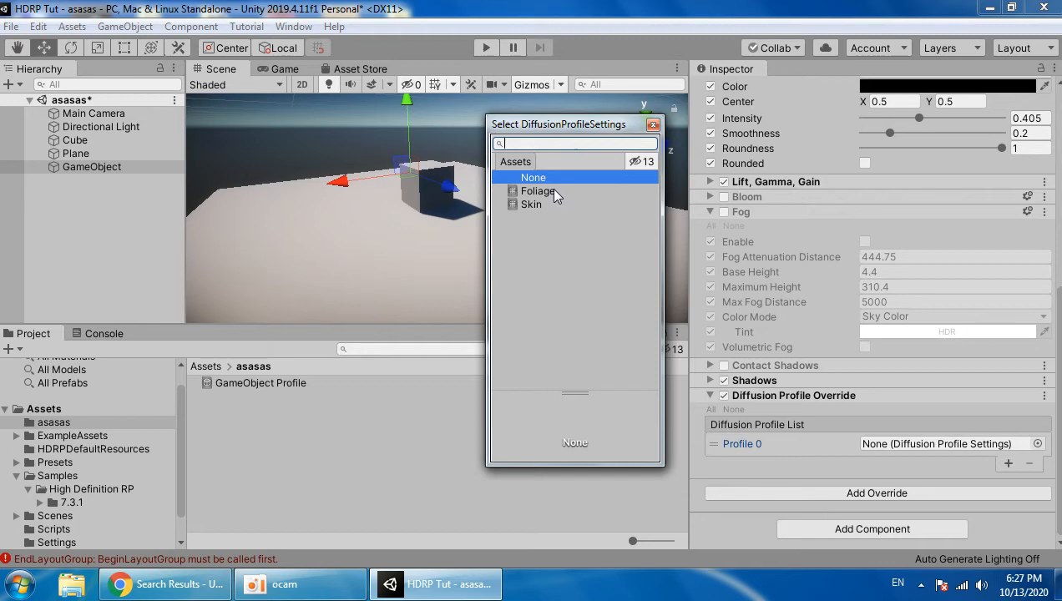
left_click(551, 191)
left_click(534, 178)
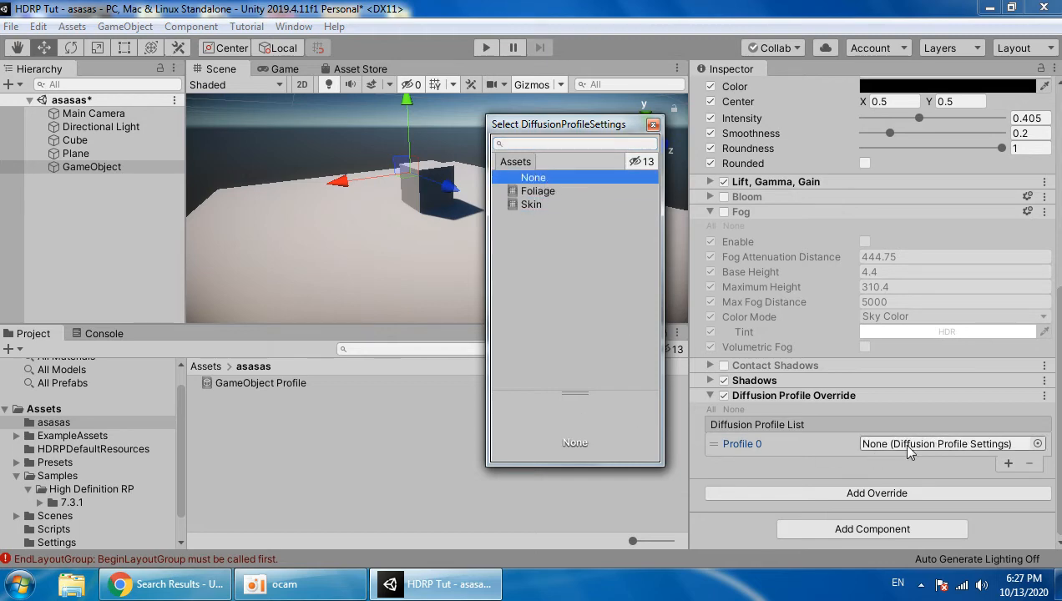
left_click(1044, 395)
left_click(994, 303)
- Examine the lit cube, its shadow and the plane from several angles and distances
left_click_drag(318, 230, 189, 278, "alt")
right_click_drag(190, 278, 269, 342)
key("s")
key("w")
key("s")
key("w")
right_click_drag(638, 307, 521, 215)
right_click_drag(469, 239, 413, 262)
key("w")
left_click(430, 225)
key("s")
key("w")
key("s")
- Import the HD_LB2_f7 package from the desktop into the project with its whole HDLightingBox2 folder
key("super+d")
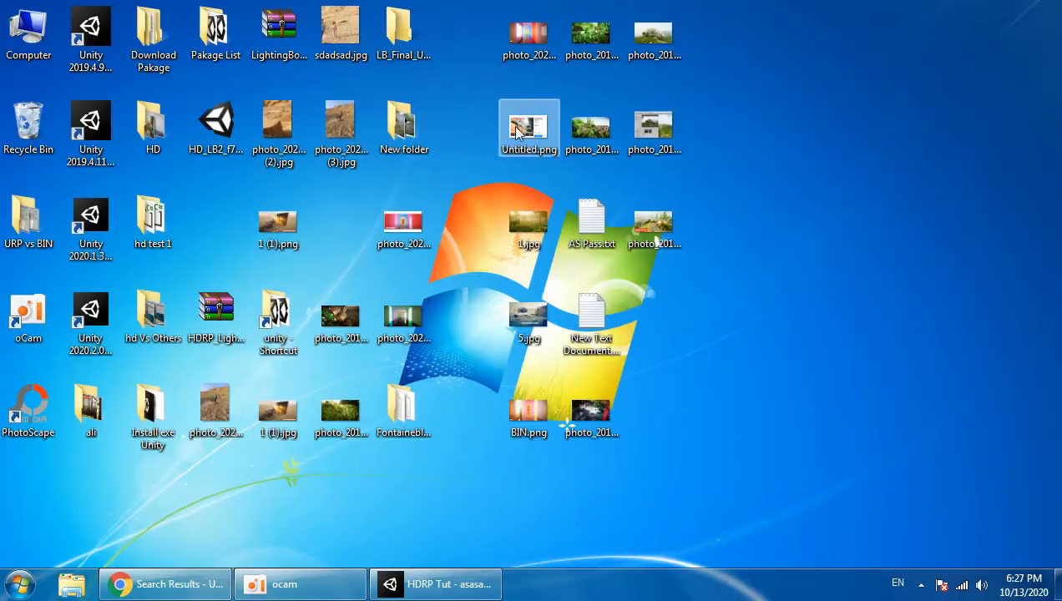
left_click_drag(215, 127, 403, 474)
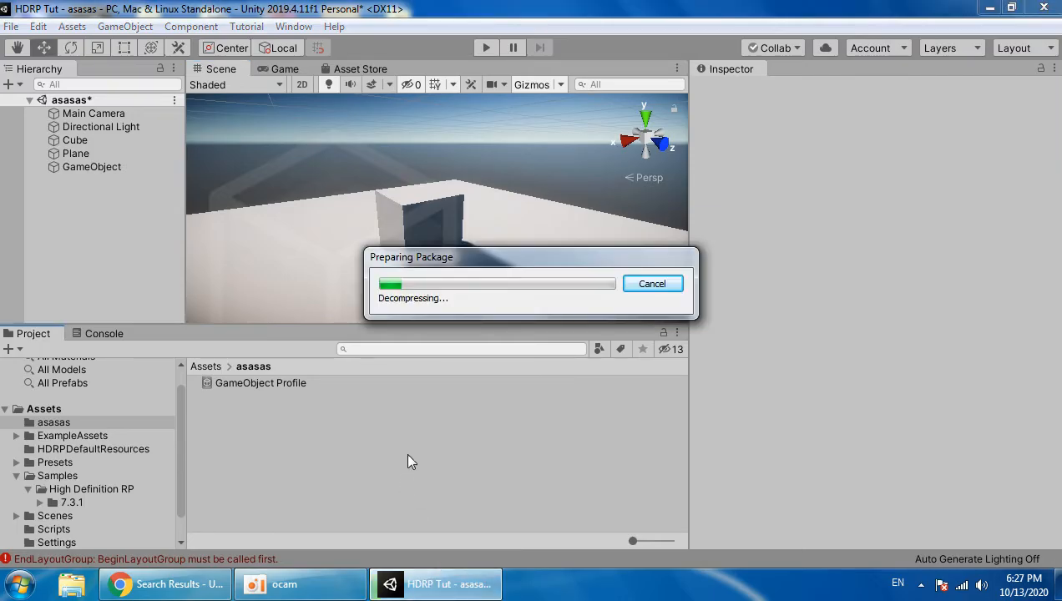
left_click(13, 81)
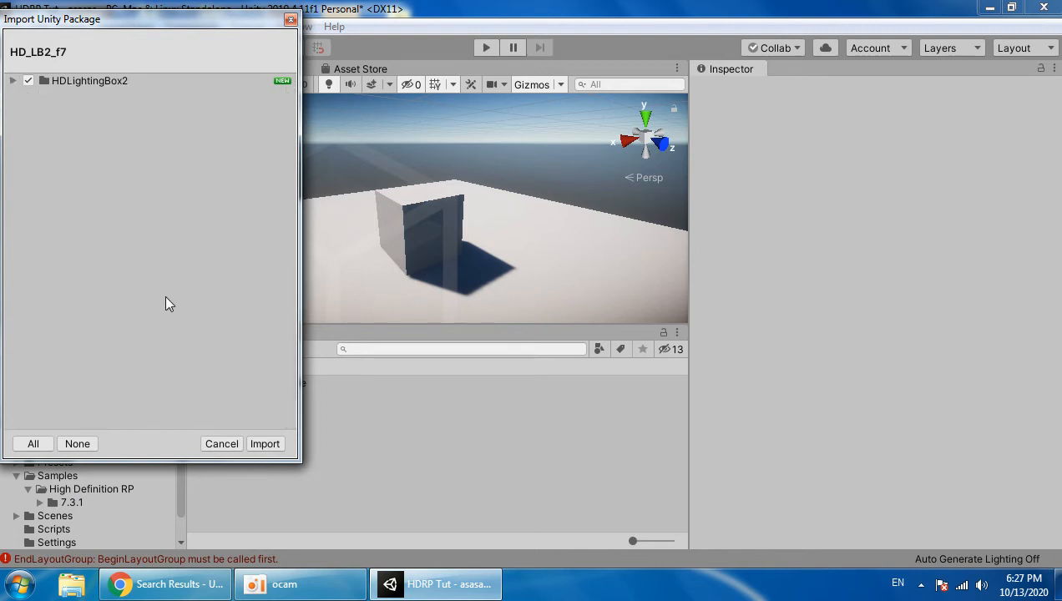
left_click(265, 444)
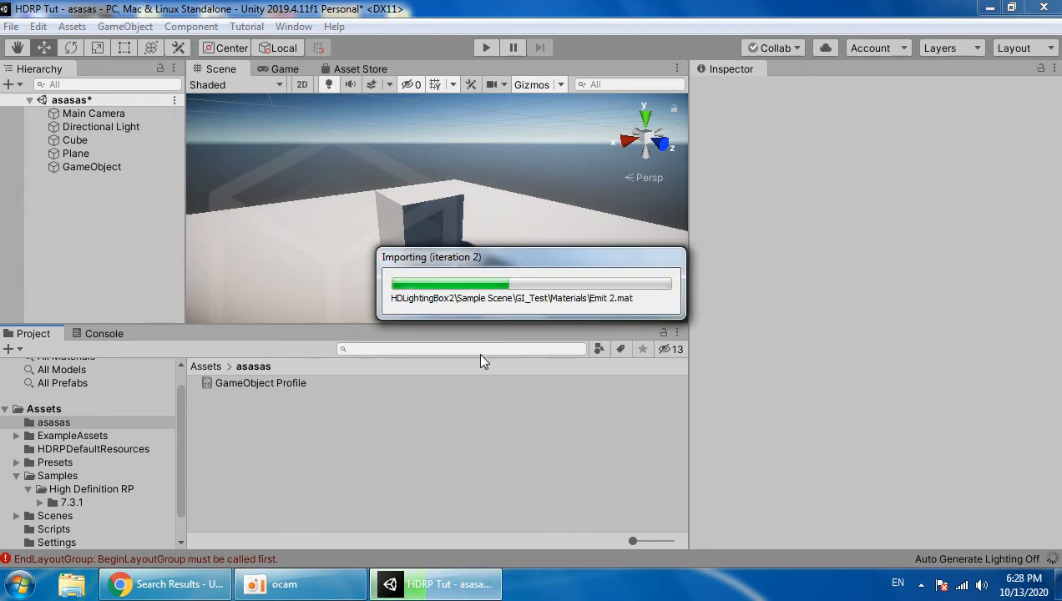
- Clear the console messages and return to the project's asset view
left_click(98, 334)
left_click(13, 351)
left_click(32, 334)
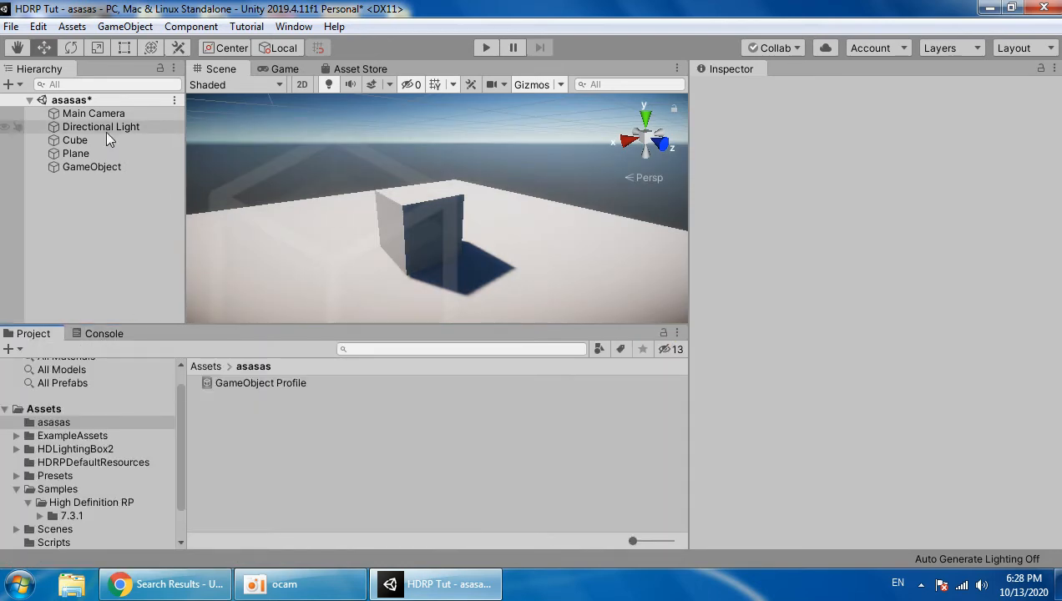
- Delete the volume's GameObject from the scene
left_click(114, 166)
key("Delete")
right_click_drag(266, 178, 342, 61)
- Open HD Lighting Box 2 and save a new lighting profile as Lighting_Profile_asasas.asset in the asasas folder
left_click(294, 27)
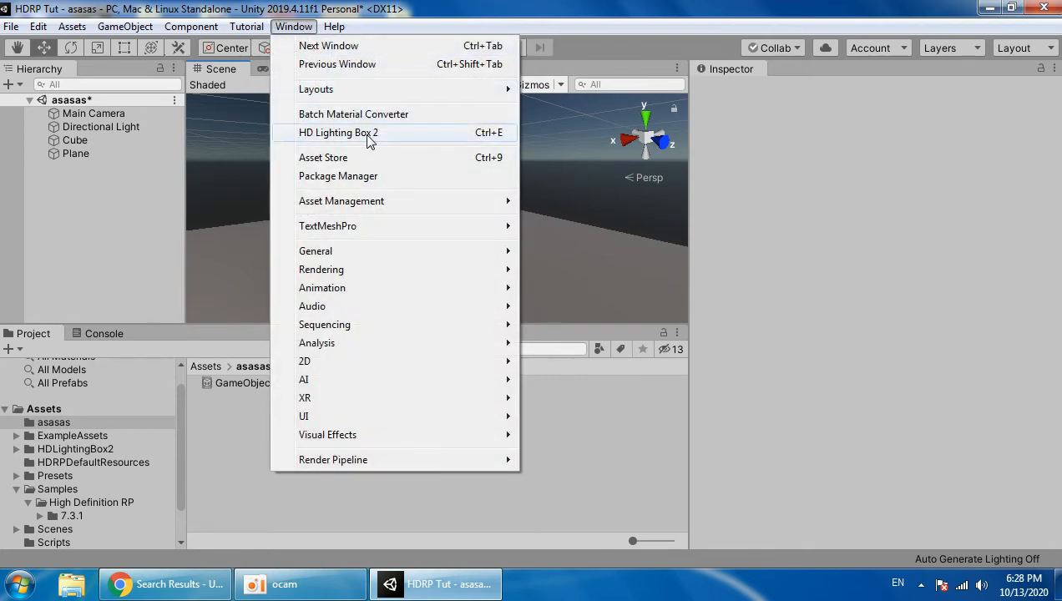
left_click(468, 133)
left_click(1034, 268)
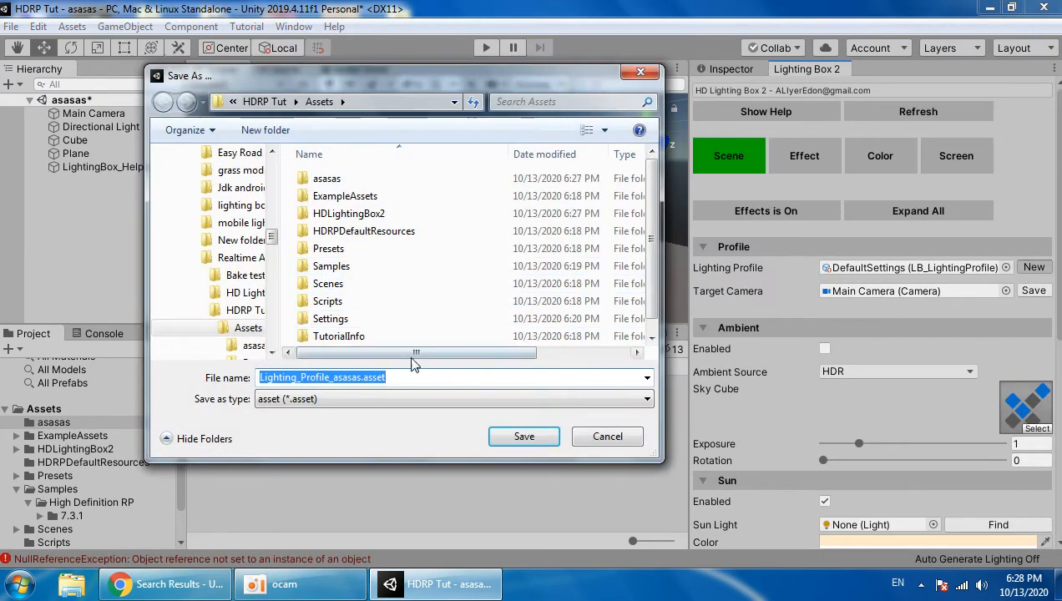
double_click(327, 177)
left_click(525, 436)
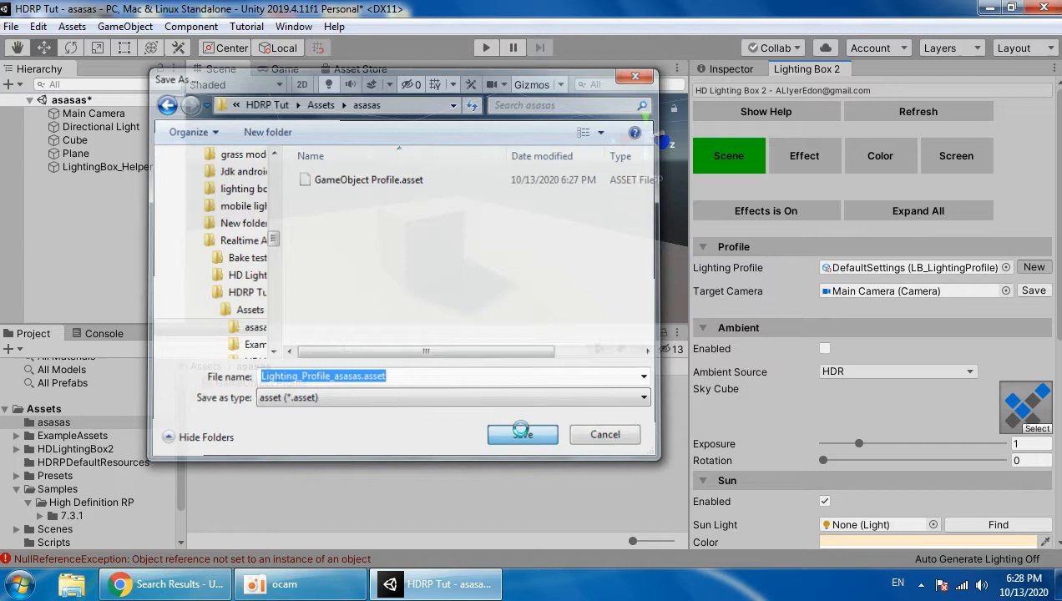
- Clear the console errors and locate the assigned lighting profile in the project's assets
left_click(100, 335)
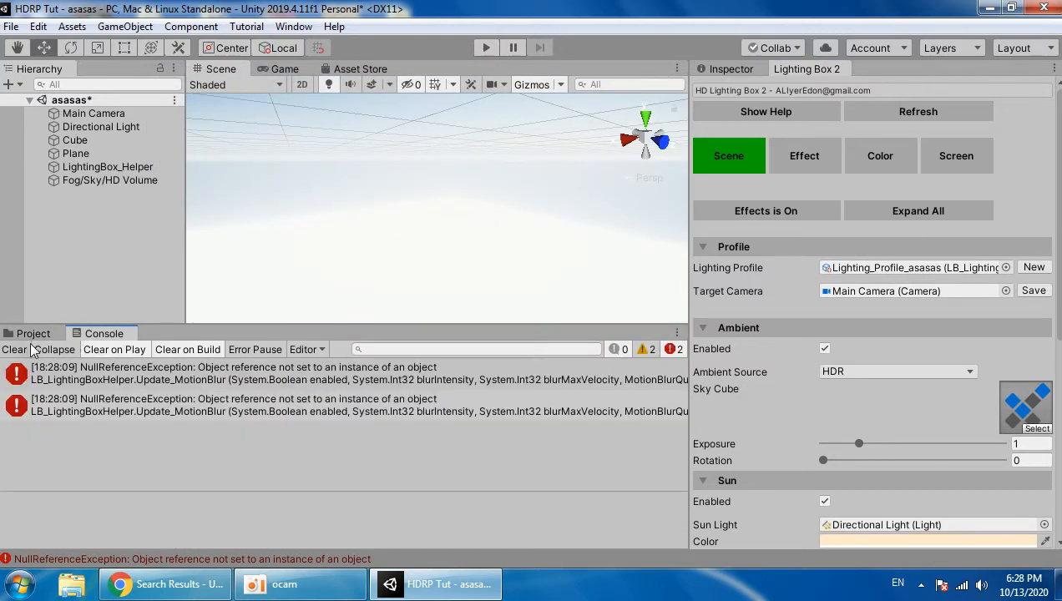
left_click(28, 347)
left_click(854, 271)
left_click(35, 334)
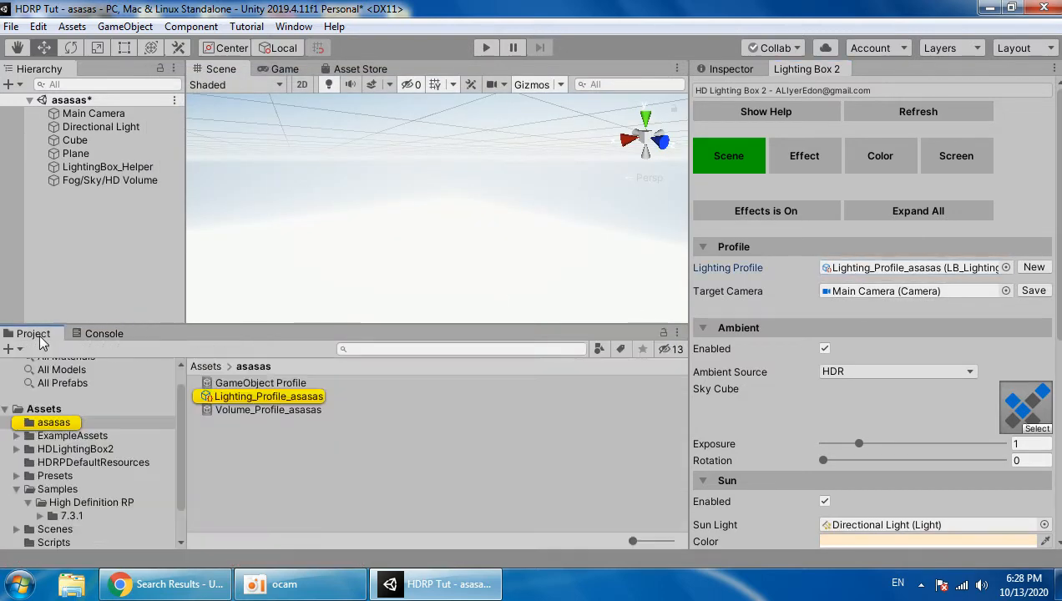
- Assign Volume_Profile_asasas as the environment profile in the Lighting settings and close them
left_click(294, 26)
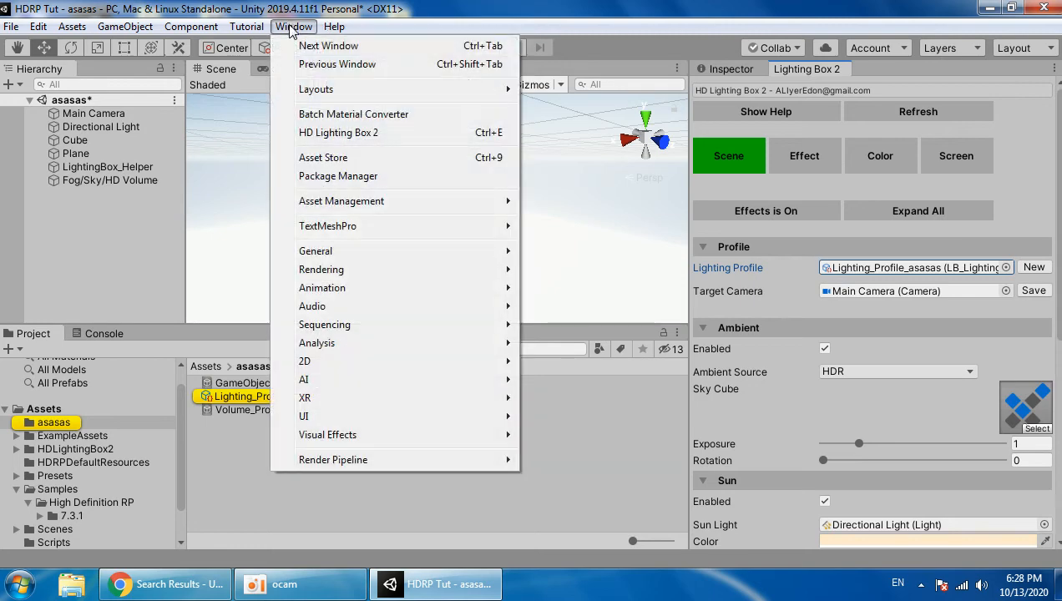
mouse_move(375, 270)
left_click(555, 269)
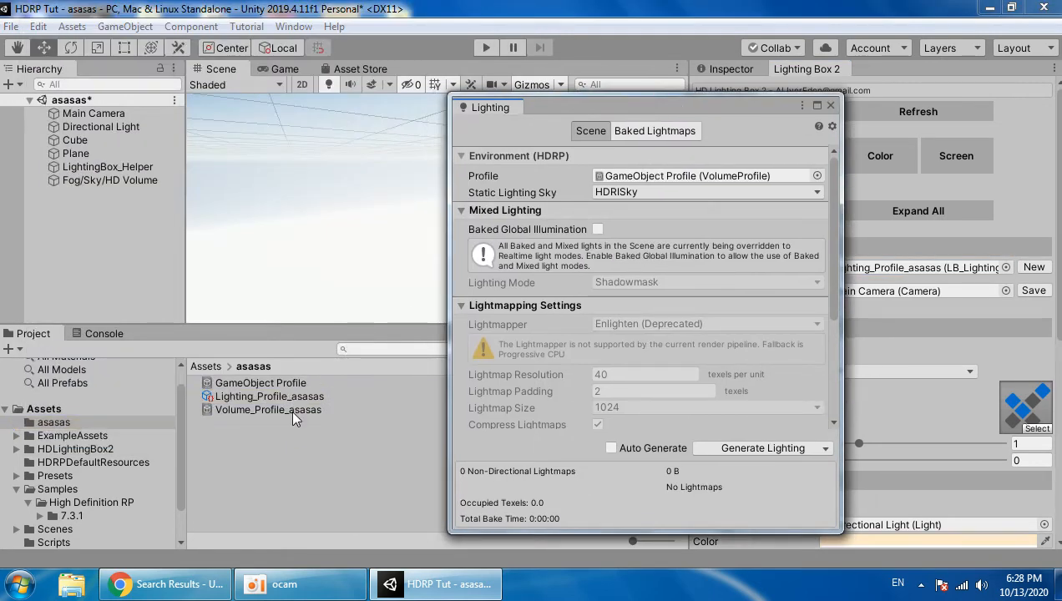
left_click_drag(237, 411, 620, 177)
left_click(831, 106)
- Set the Lighting Box sun color to white and the ambient exposure to 0.3
scroll(501, 184, "down", 3)
right_click_drag(501, 182, 451, 214)
scroll(467, 194, "down", 3)
scroll(452, 201, "up", 2)
scroll(452, 214, "up", 3)
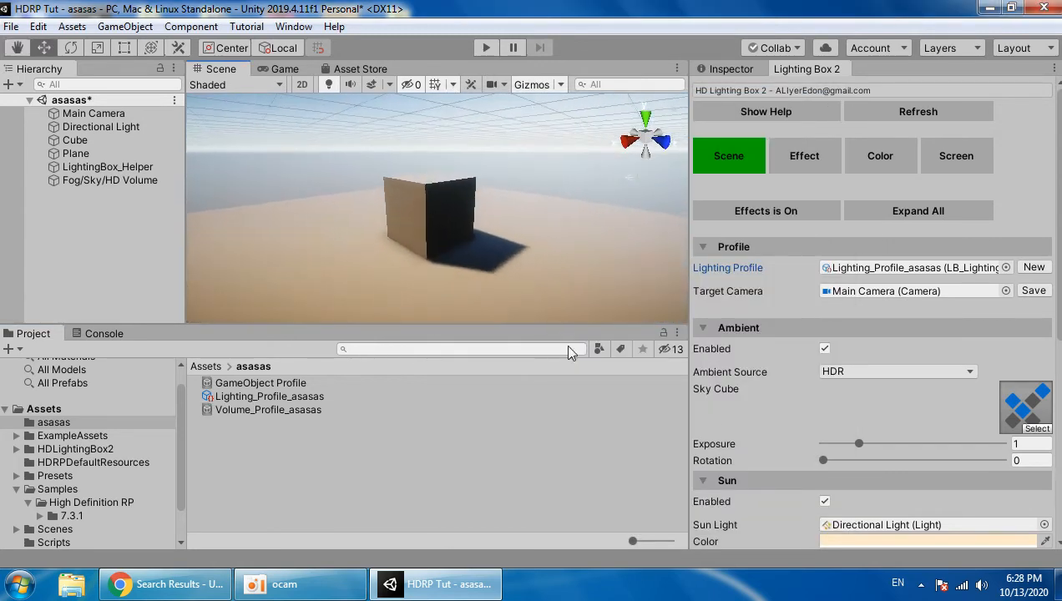
left_click(848, 541)
left_click_drag(837, 261, 816, 242)
right_click_drag(535, 262, 455, 239)
key("s")
key("w")
scroll(896, 395, "down", 3)
left_click_drag(858, 393, 835, 400)
- Look through Lighting Box's Effect and Screen settings and slightly raise the Vignette intensity
left_click(811, 115)
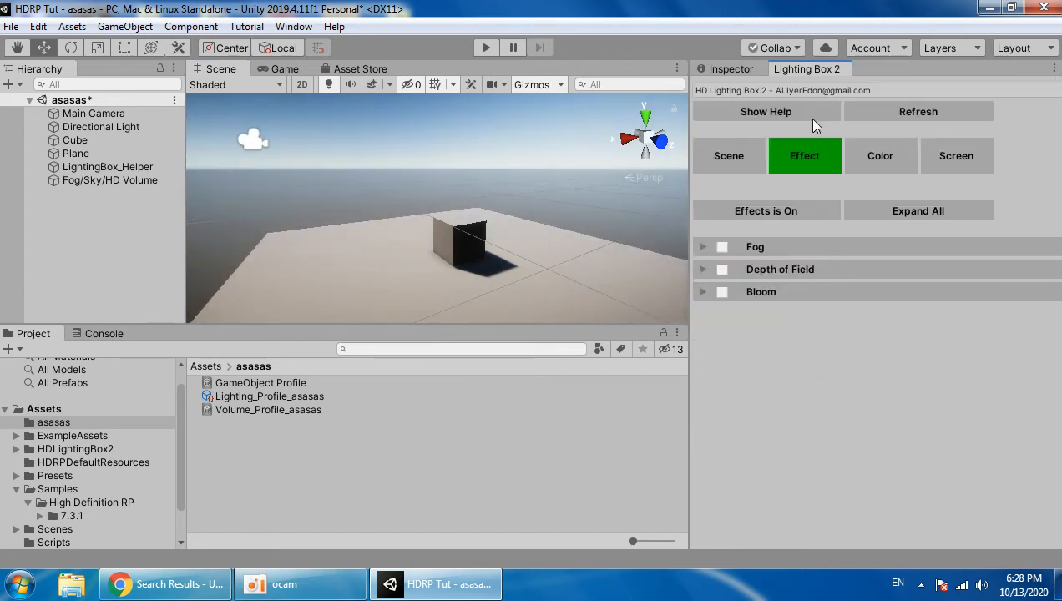
left_click(931, 166)
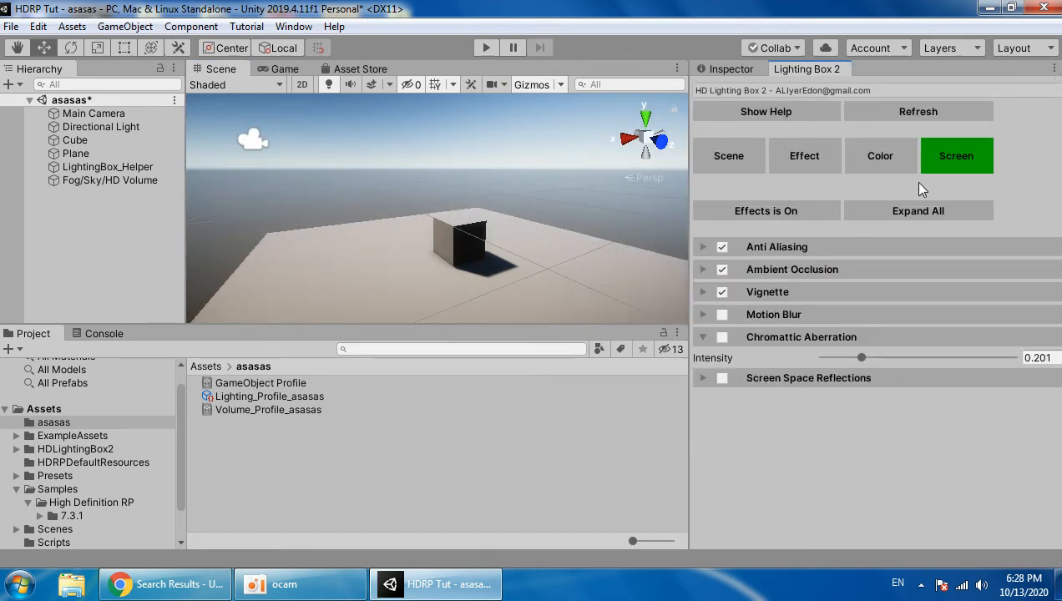
left_click(783, 314)
left_click(772, 292)
mouse_move(939, 314)
left_mouse_down()
mouse_move(971, 313)
mouse_move(945, 312)
left_mouse_up()
- Raise the Color Grading contrast and lower its gamma for a darker, punchier image
left_click(869, 163)
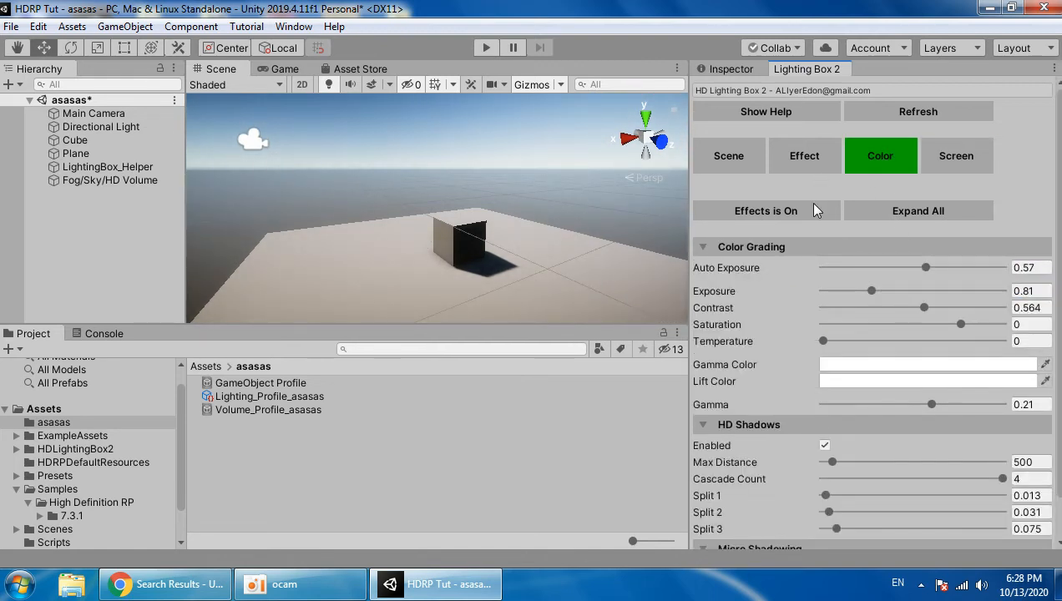
left_click_drag(923, 307, 961, 317)
mouse_move(932, 405)
left_mouse_down()
mouse_move(900, 404)
mouse_move(913, 404)
left_mouse_up()
right_click_drag(559, 269, 612, 262)
- Set the sun intensity to 2.4 in Lighting Box's Scene settings
left_click(719, 163)
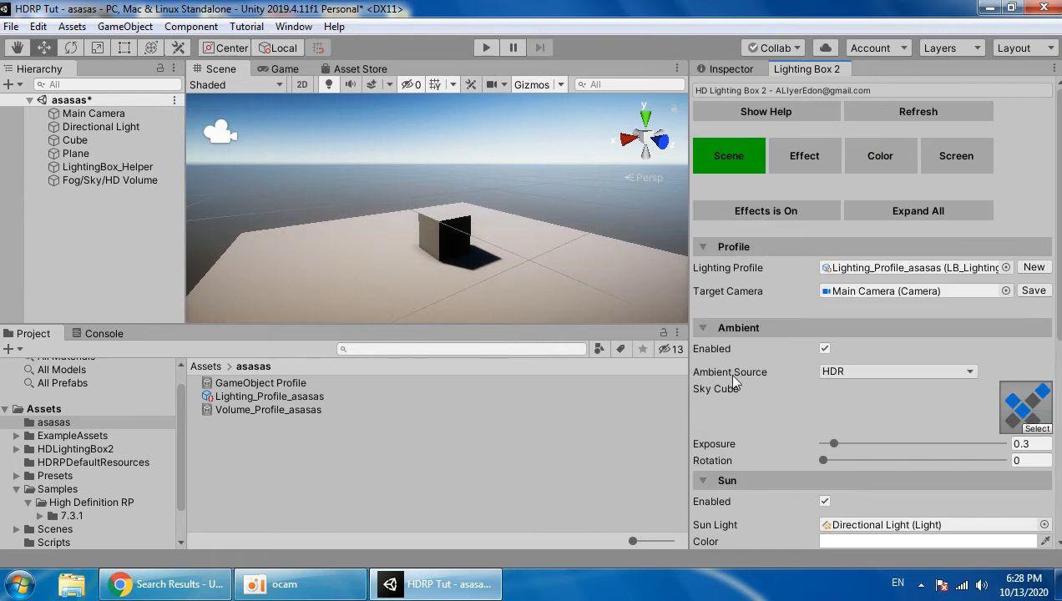
scroll(786, 407, "down", 2)
scroll(836, 399, "down", 2)
mouse_move(884, 359)
left_mouse_down()
mouse_move(903, 358)
mouse_move(847, 357)
mouse_move(866, 359)
left_mouse_up()
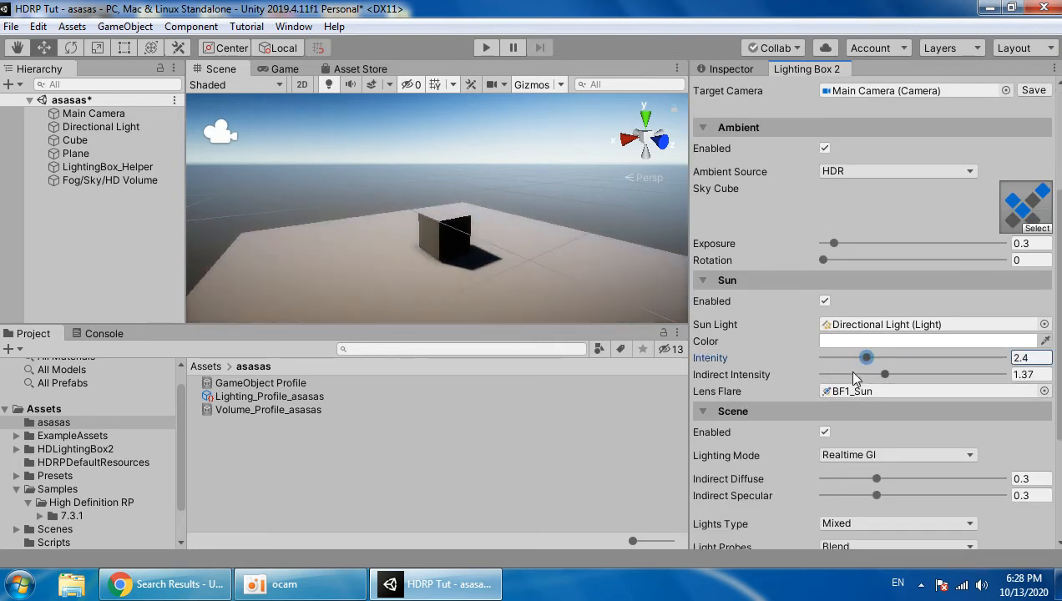
- Set the Scene lighting mode to Baked CPU and the lights type to Baked
scroll(850, 363, "down", 2)
left_click(879, 356)
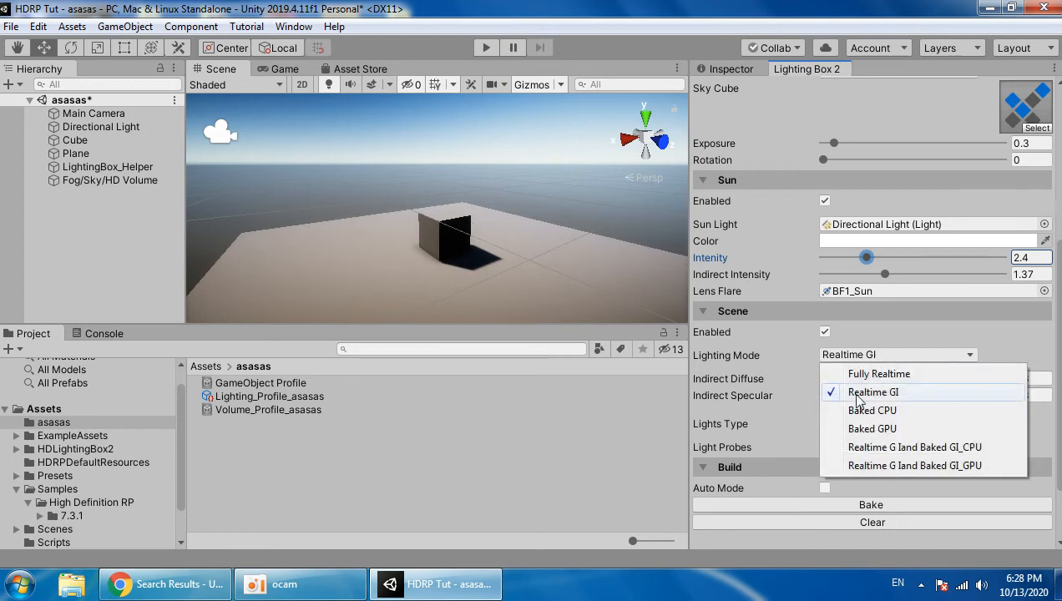
left_click(852, 429)
left_click(885, 354)
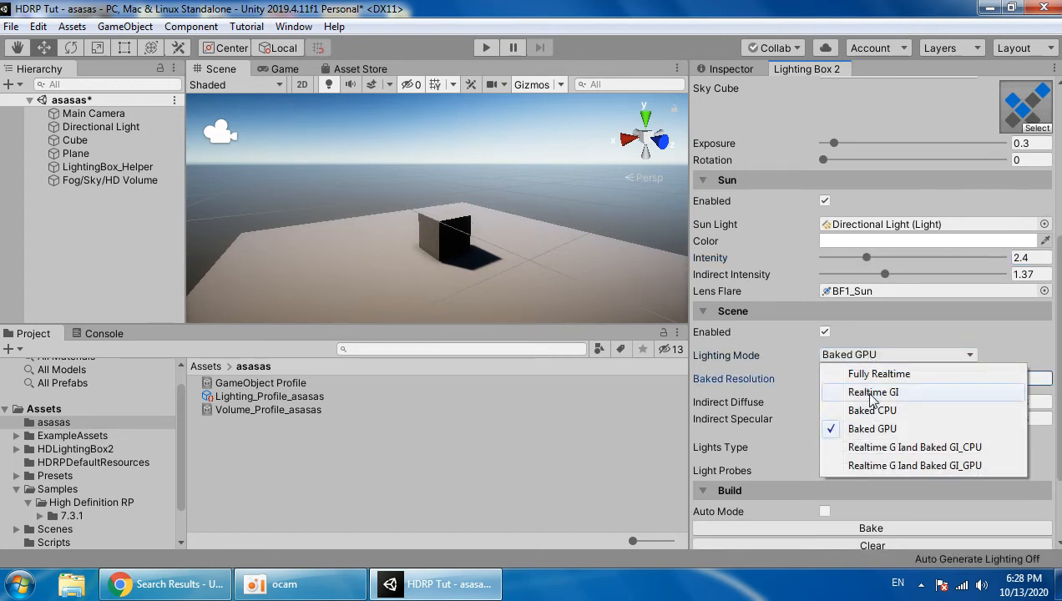
left_click(859, 410)
scroll(854, 422, "down", 2)
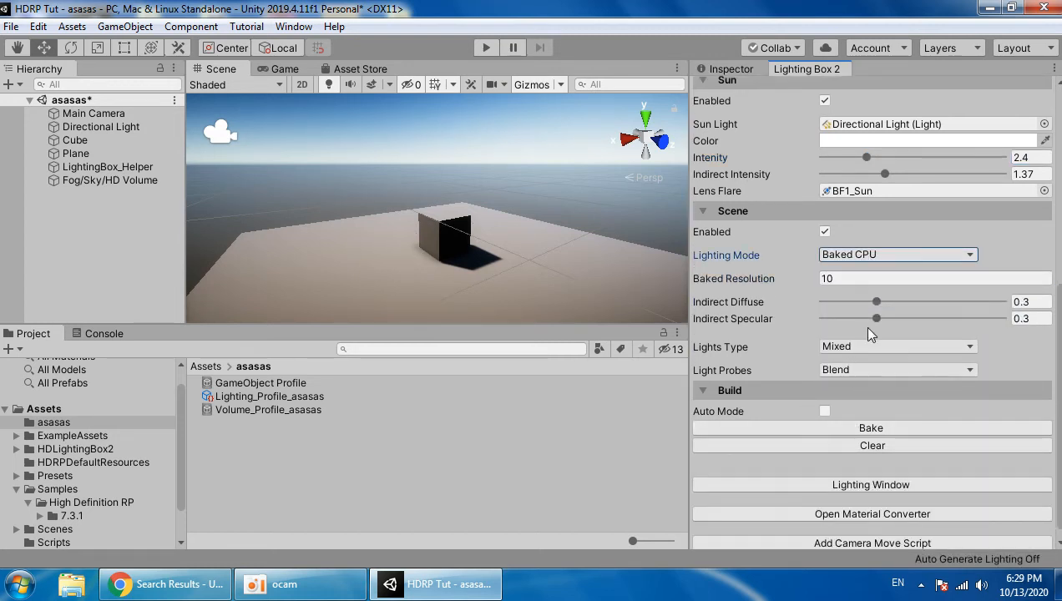
left_click(860, 346)
left_click(841, 423)
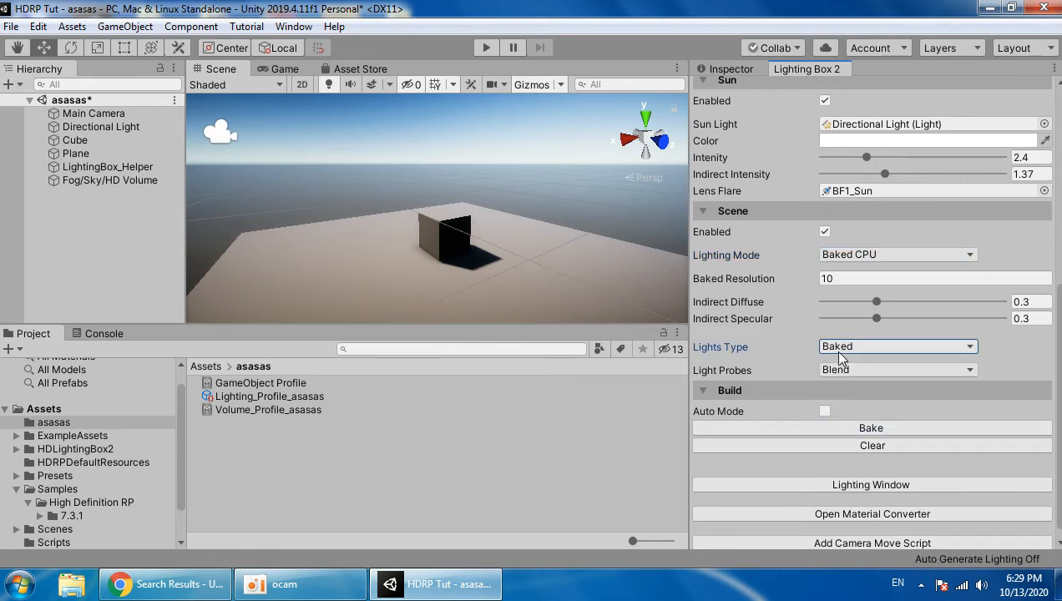
- Bake the scene lighting, and bake it again with the cube and plane marked as static
left_click(836, 428)
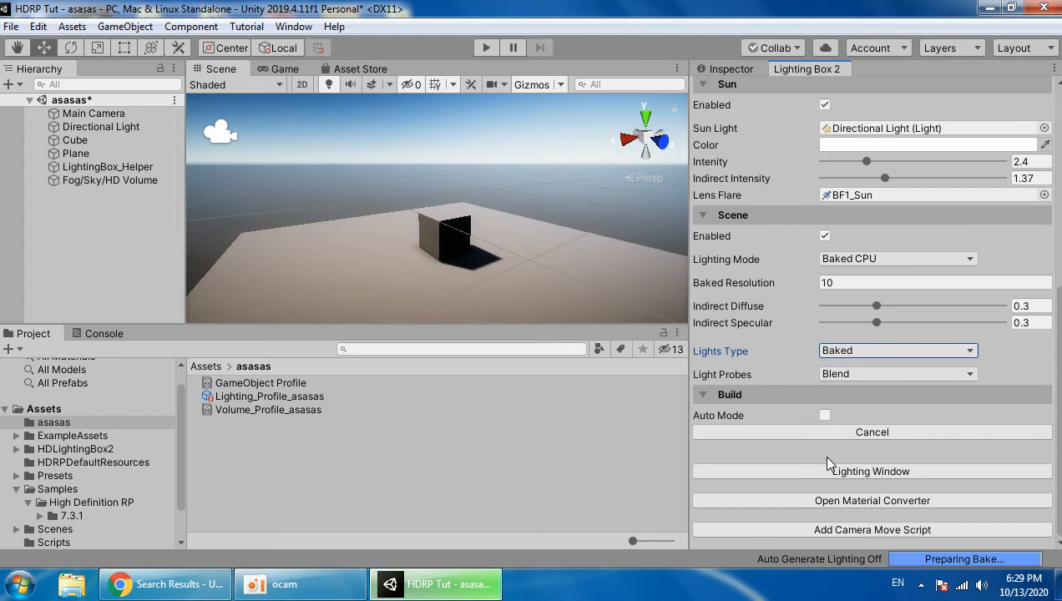
left_click_drag(474, 257, 502, 251, "alt")
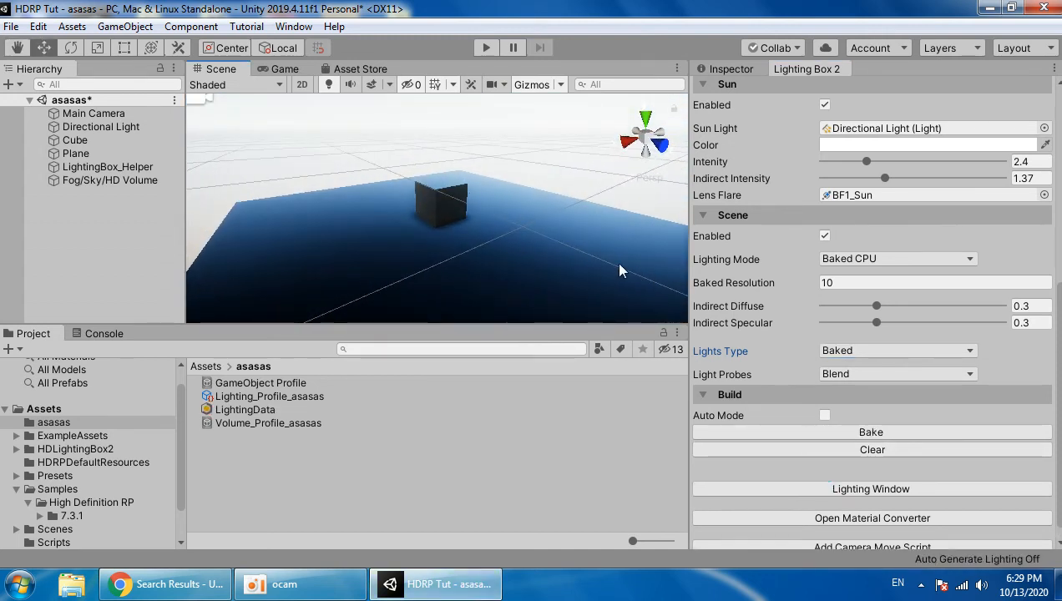
left_click(453, 206)
left_click(555, 246, "shift")
left_click(718, 69)
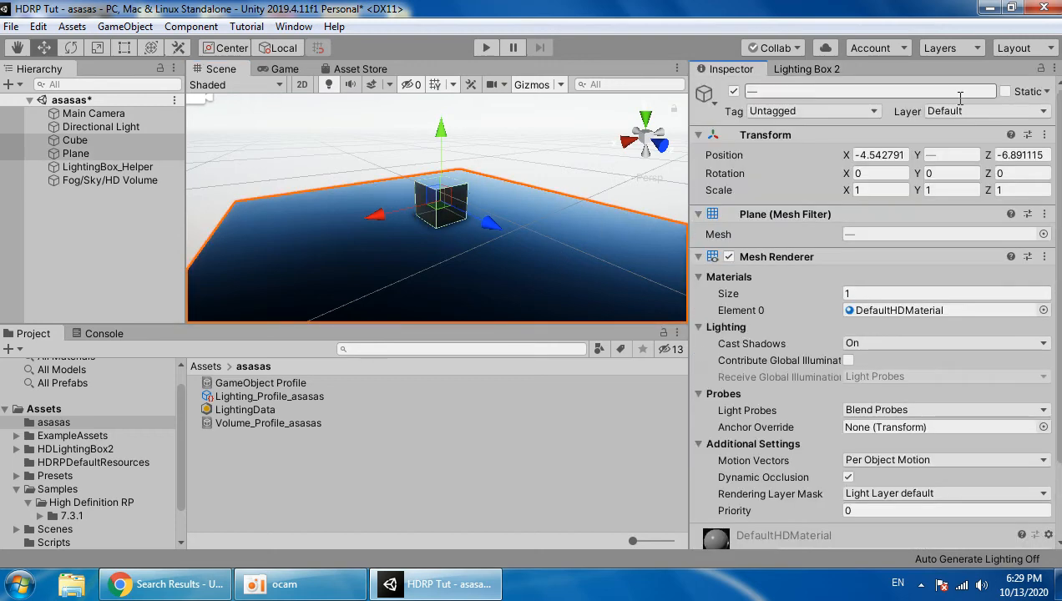
left_click(807, 69)
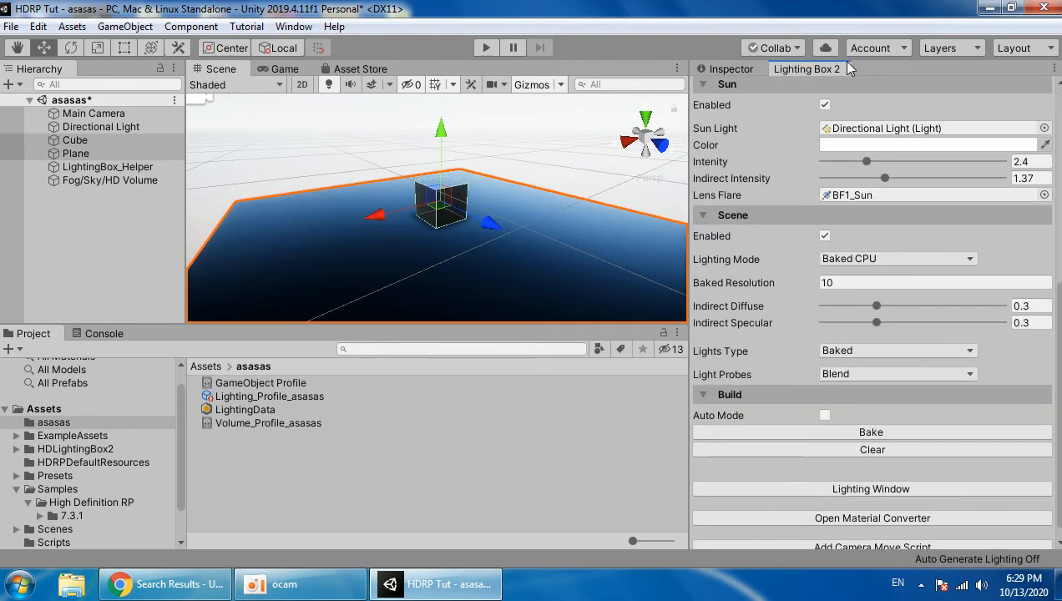
left_click(833, 434)
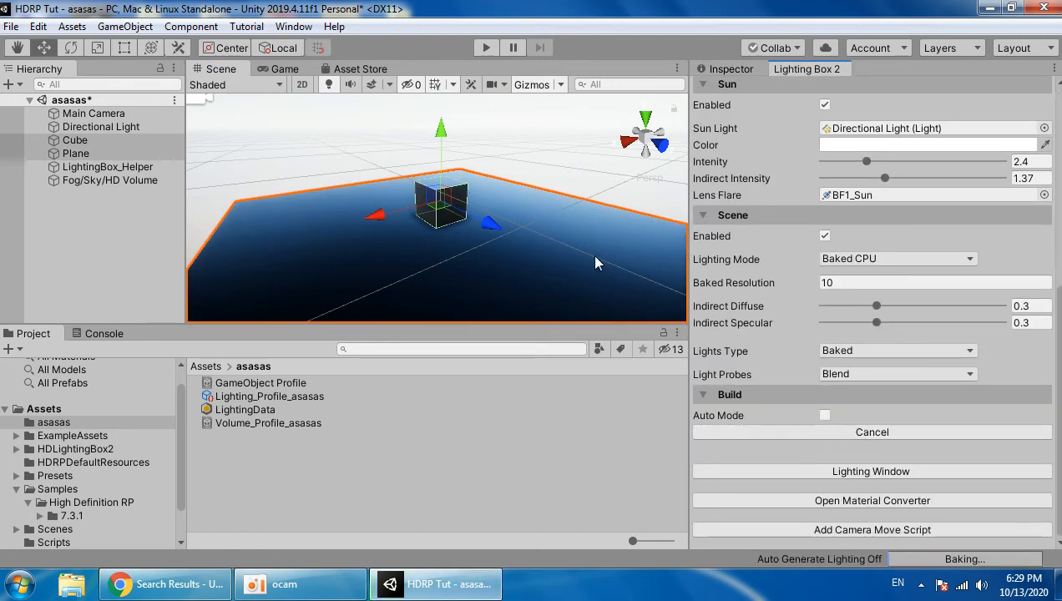
- Add a reflection probe to the scene
right_click_drag(509, 255, 487, 245)
scroll(505, 256, "up", 4)
scroll(506, 255, "down", 3)
middle_click_drag(506, 256, 436, 250)
left_click(125, 26)
mouse_move(313, 139)
left_click(409, 231)
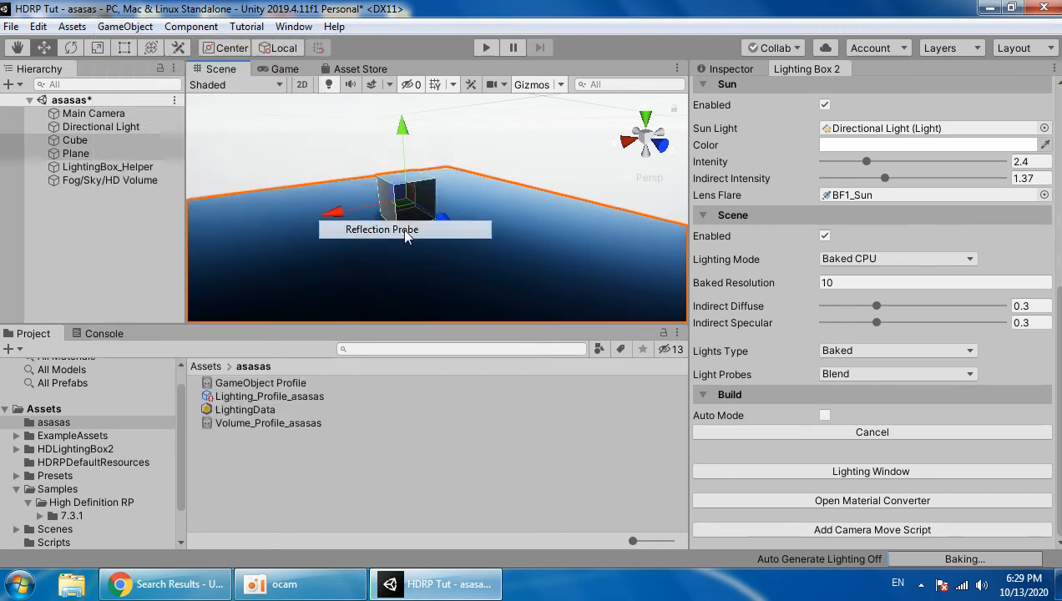
right_click_drag(472, 245, 480, 234)
key("s")
- Set the reflection probe's box size to 100 on X, Y and Z and its type to Realtime
left_click(728, 68)
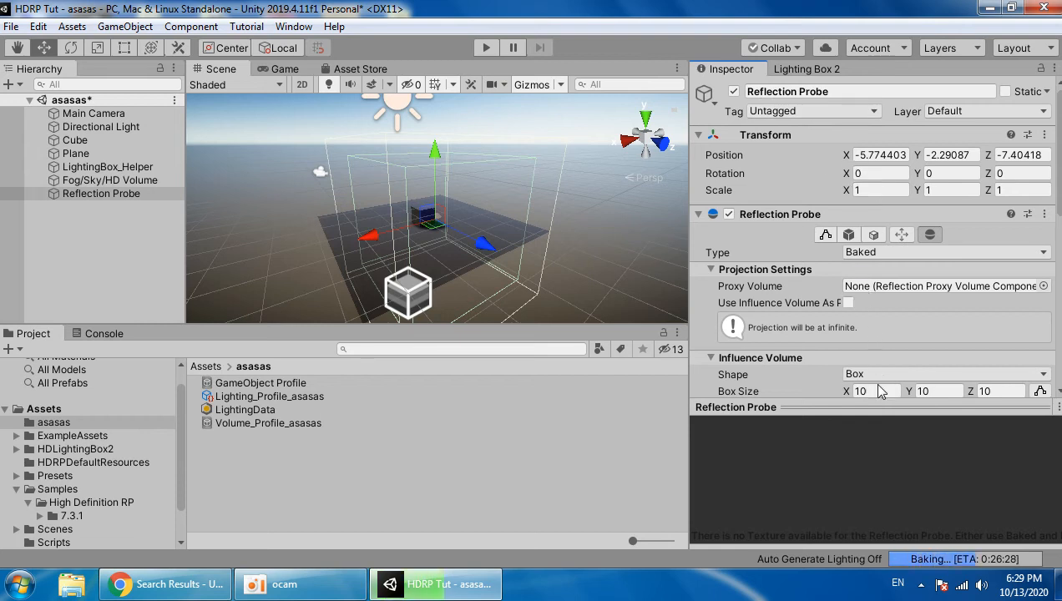
type("1")
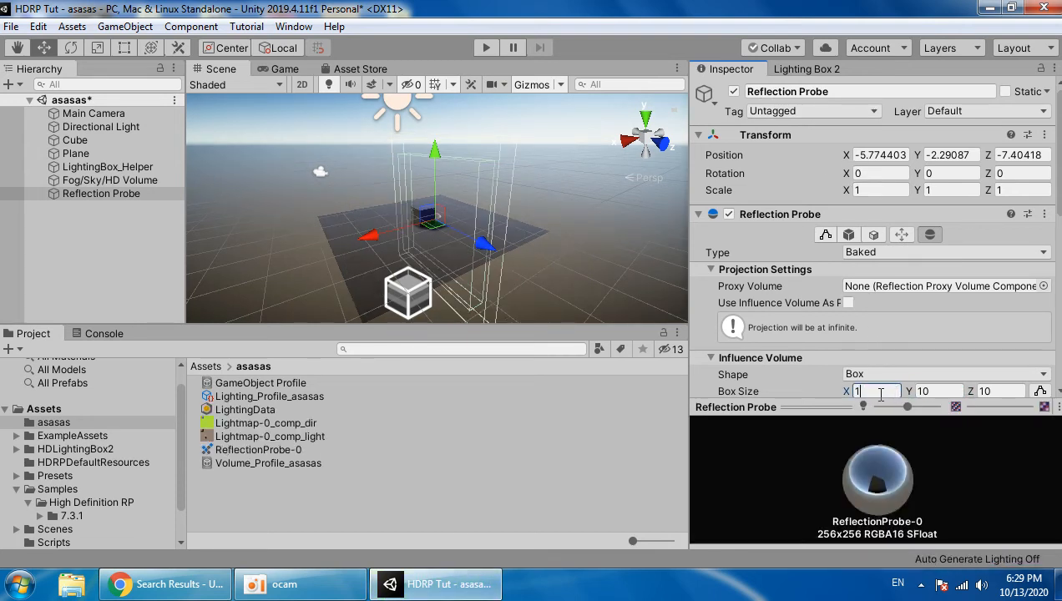
type("00")
type("10")
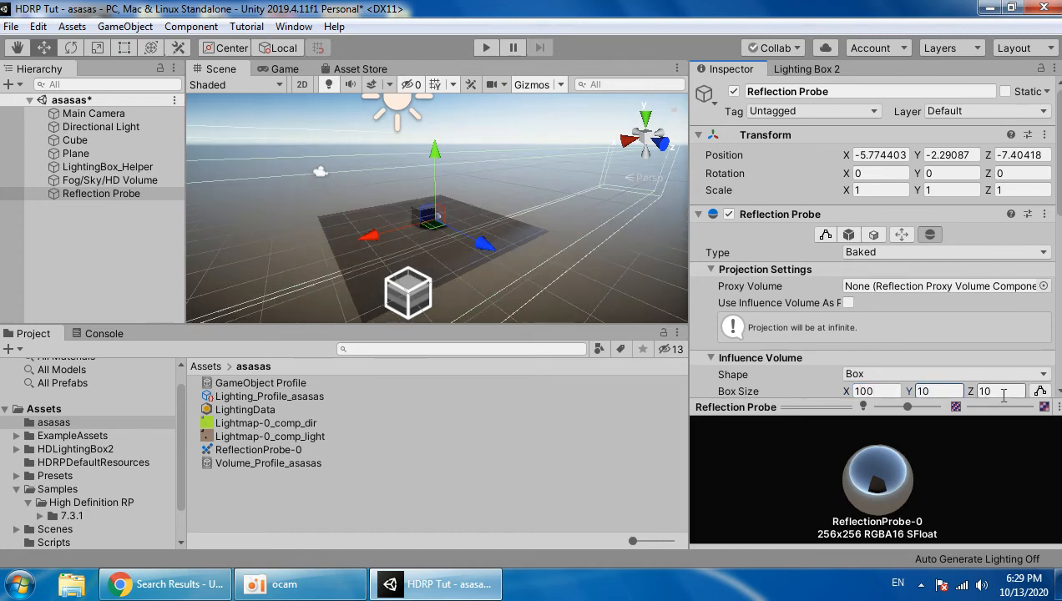
left_click(995, 390)
type("100")
left_click(944, 392)
type("100")
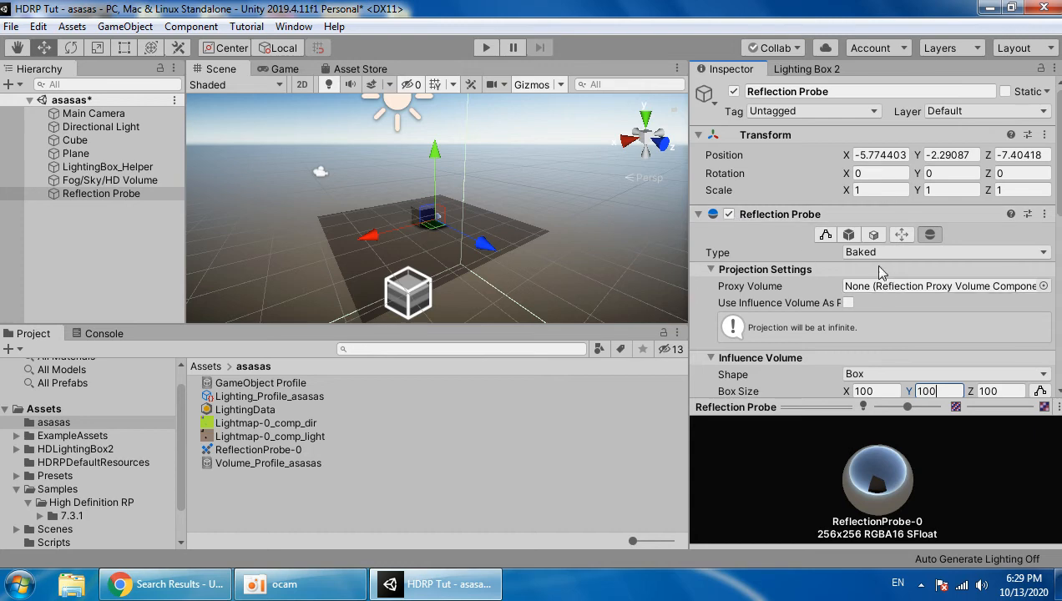
left_click(868, 253)
left_click(855, 305)
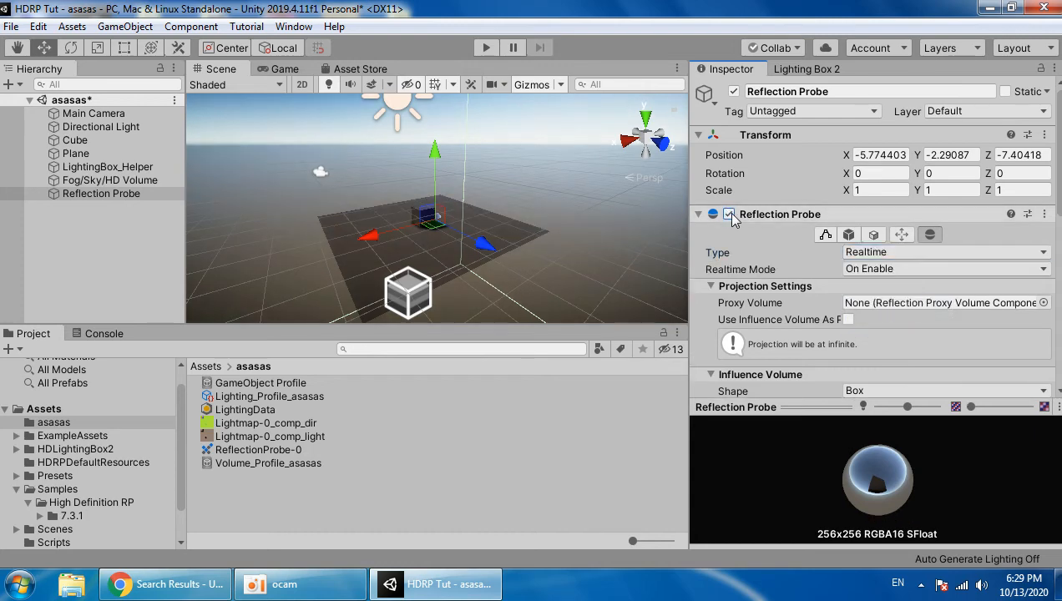
- Inspect the baked result around the cube and raise Lighting Box's Indirect Diffuse to 0.379
left_click(526, 194)
right_click_drag(526, 194, 472, 277)
key("w")
key("s")
key("w")
key("s")
left_click(793, 68)
scroll(827, 346, "down", 1)
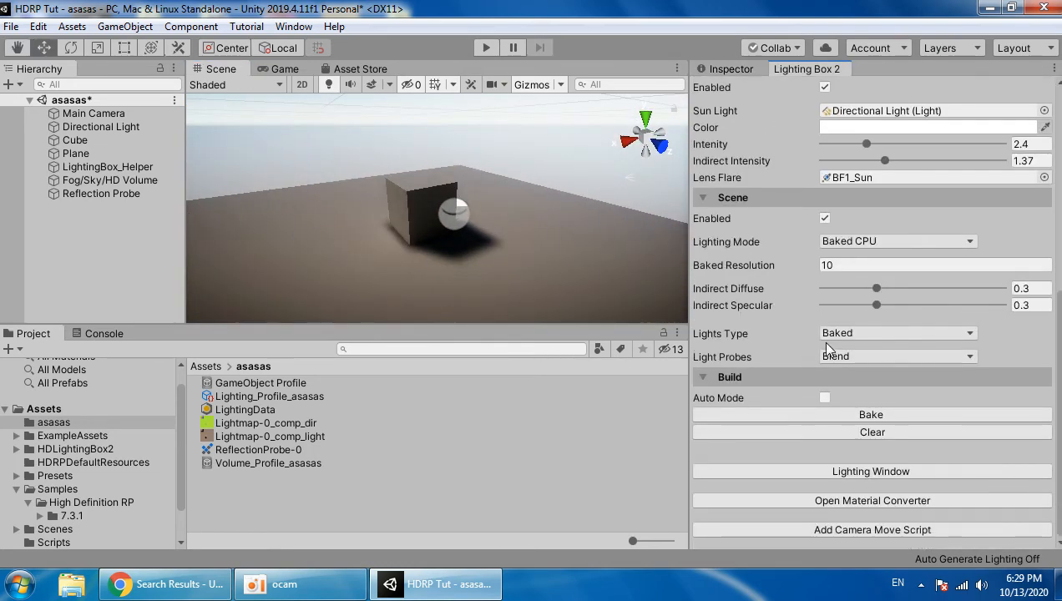
left_click_drag(876, 286, 896, 298)
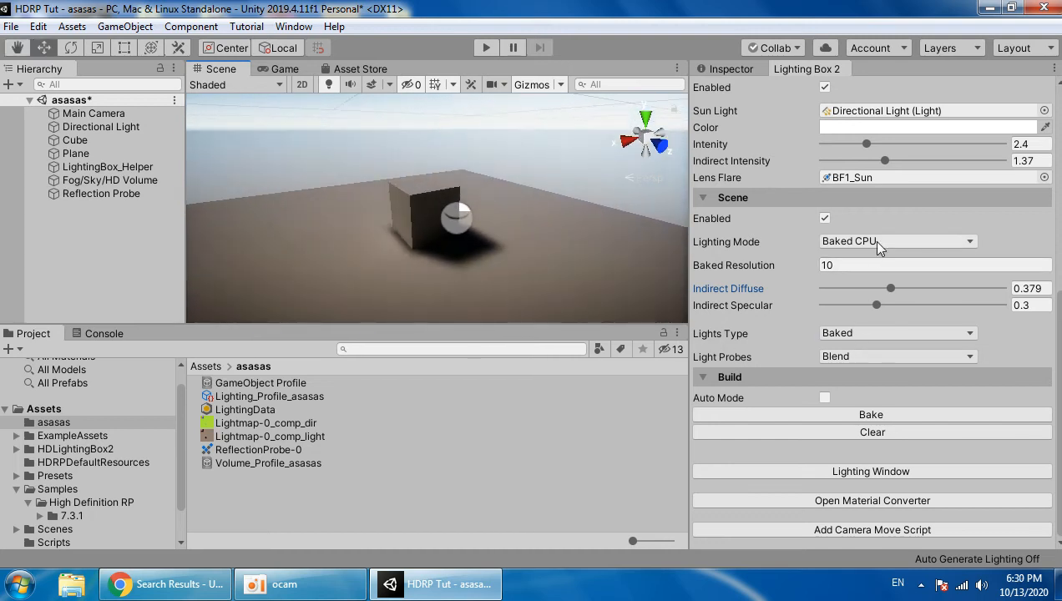
- Set the lighting mode to Fully Realtime and clear the baked lighting data
left_click(876, 241)
left_click(771, 274)
left_click(897, 241)
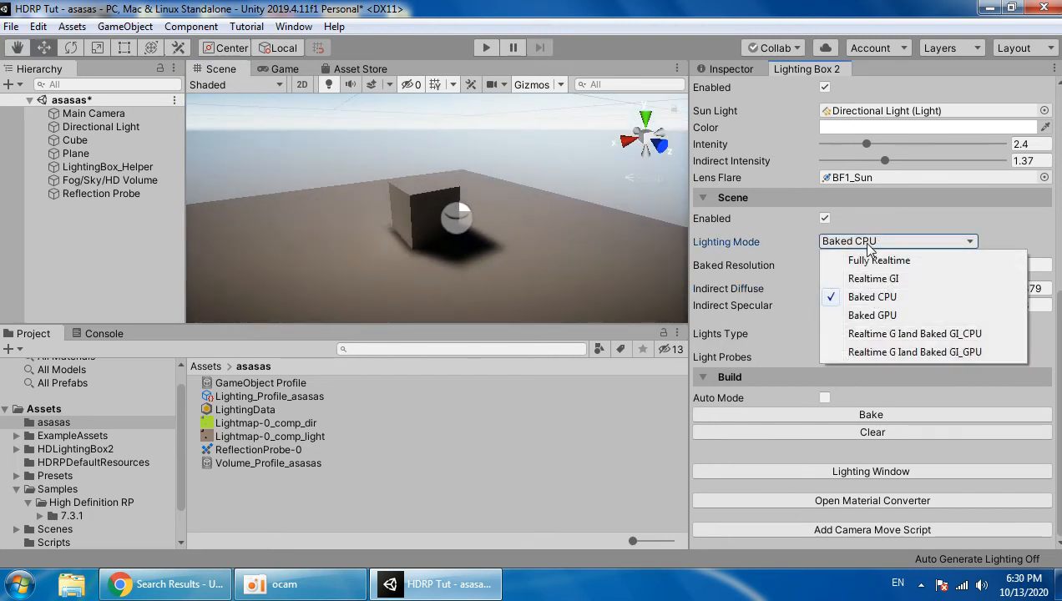
left_click(885, 260)
left_click(872, 433)
scroll(460, 263, "down", 4)
scroll(459, 265, "up", 6)
scroll(460, 268, "down", 4)
scroll(460, 269, "up", 5)
scroll(459, 274, "down", 5)
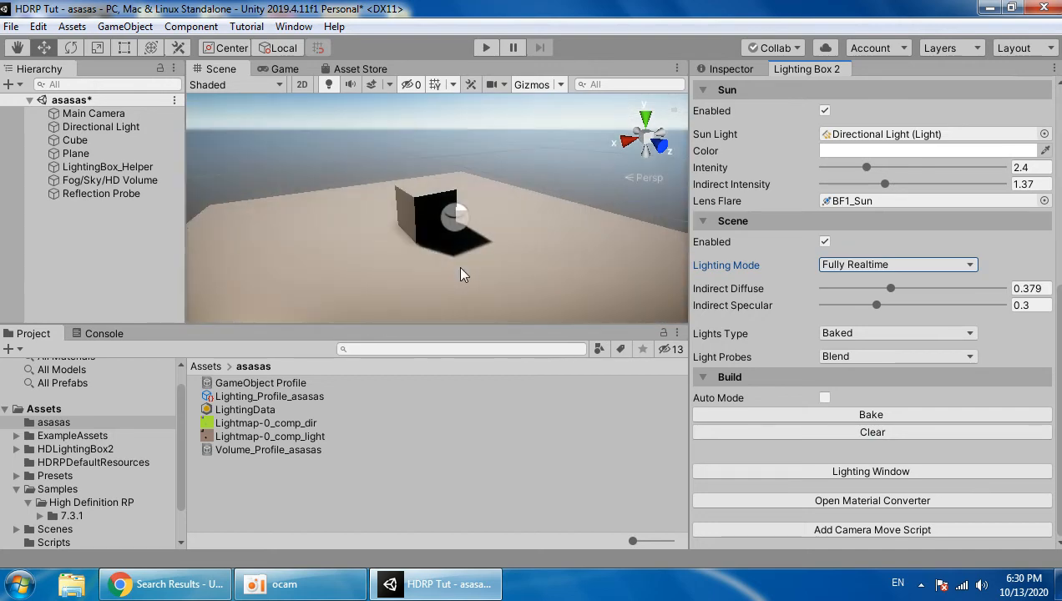
- Set the Color Grading auto exposure to 0.112 and check the cube in the scene
scroll(839, 192, "up", 8)
left_click(834, 167)
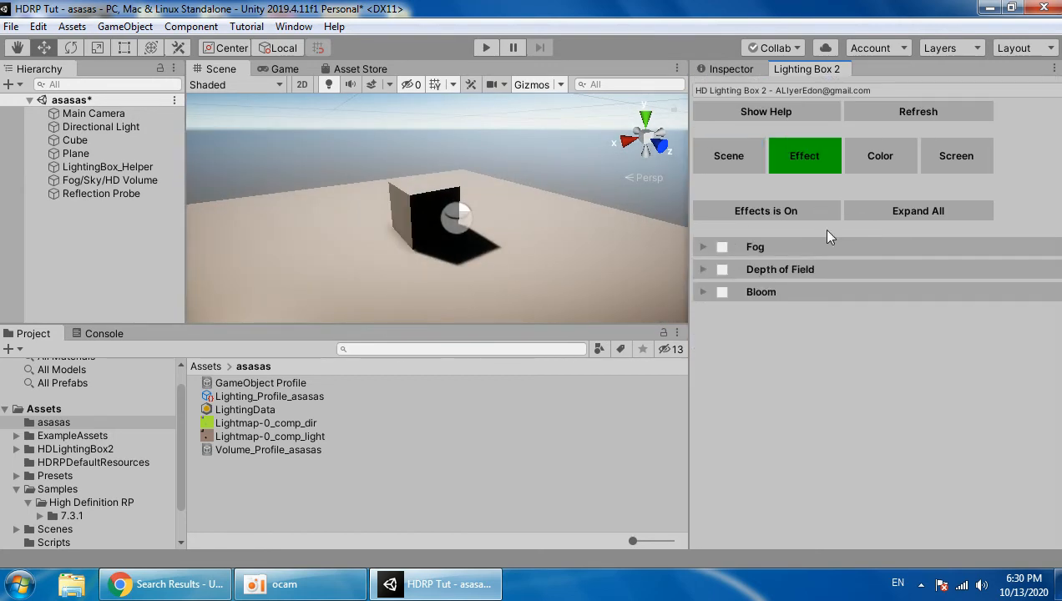
left_click(867, 161)
left_click_drag(873, 267, 865, 267)
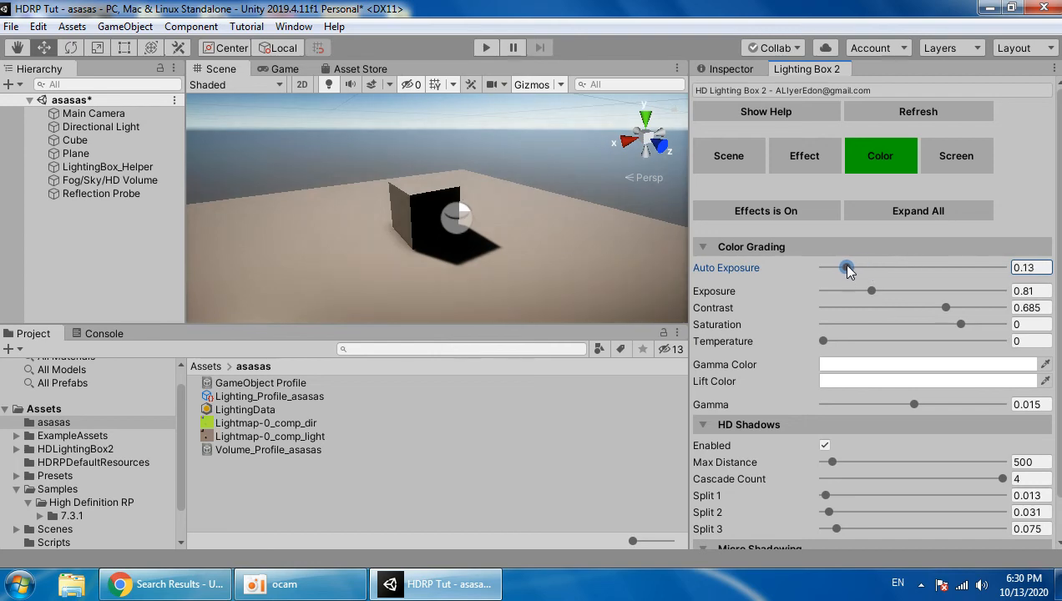
mouse_move(390, 212)
right_mouse_down()
mouse_move(419, 184)
mouse_move(379, 252)
mouse_move(386, 181)
mouse_move(407, 201)
right_mouse_up()
key("w")
key("s")
key("d")
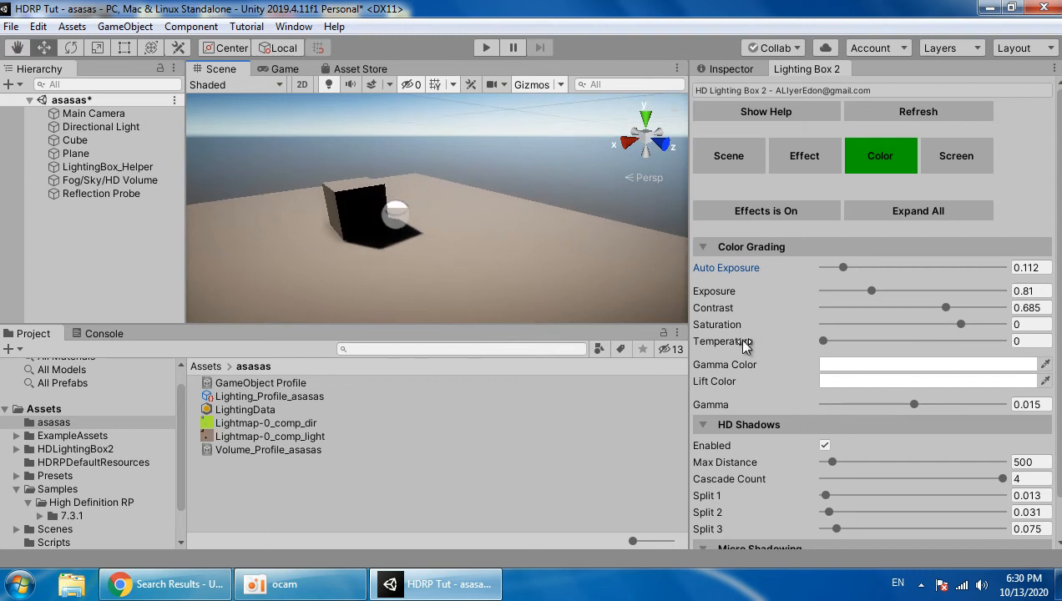
- Collapse the Vignette and Motion Blur sections of the Screen settings and expand Anti Aliasing
scroll(832, 423, "down", 2)
scroll(831, 409, "up", 2)
left_click(949, 171)
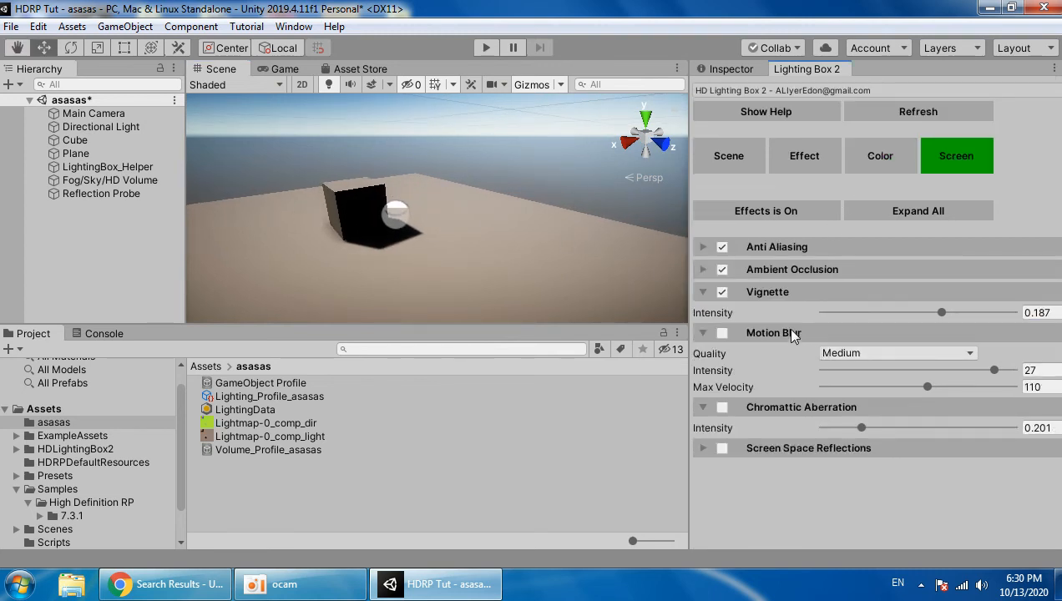
left_click(766, 291)
left_click(766, 310)
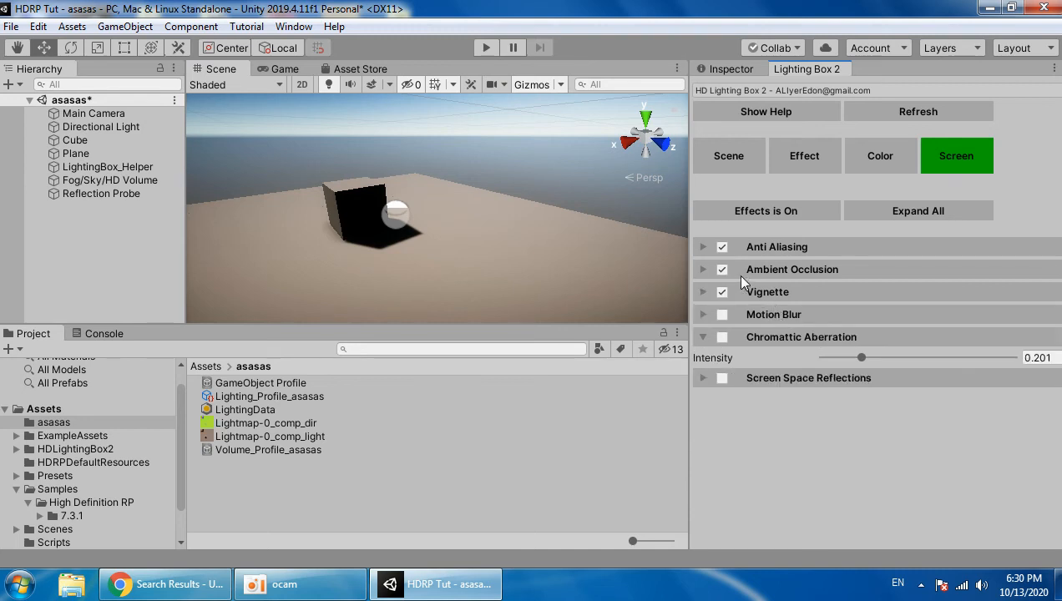
left_click(761, 247)
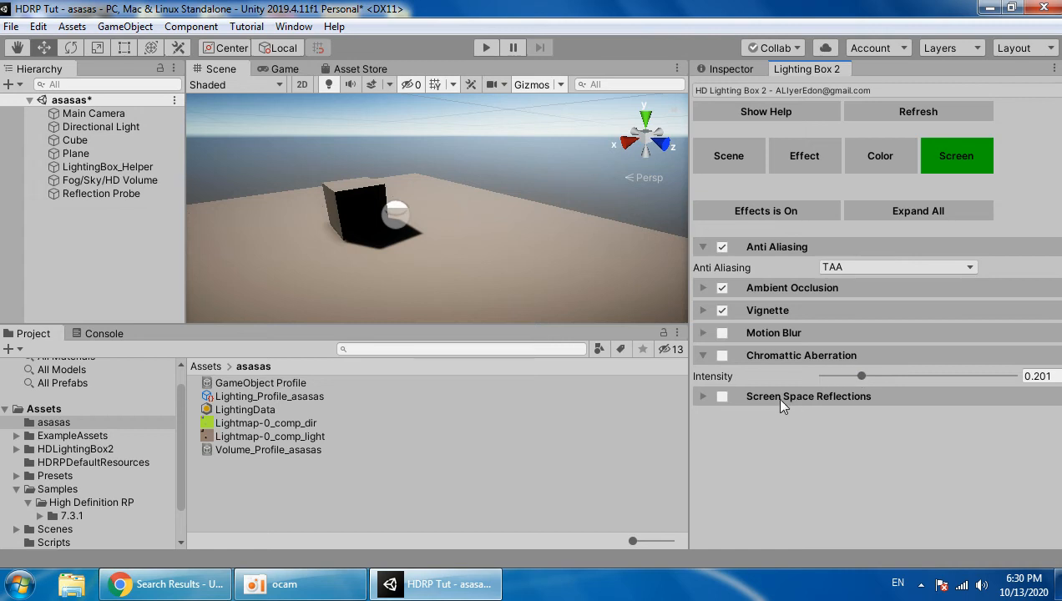
- Enable Screen Space Reflections, switching it off and on to compare the cube's reflection on the plane
left_click(719, 397)
middle_click_drag(425, 287, 407, 220)
right_click_drag(398, 269, 393, 172)
middle_click_drag(393, 173, 398, 182)
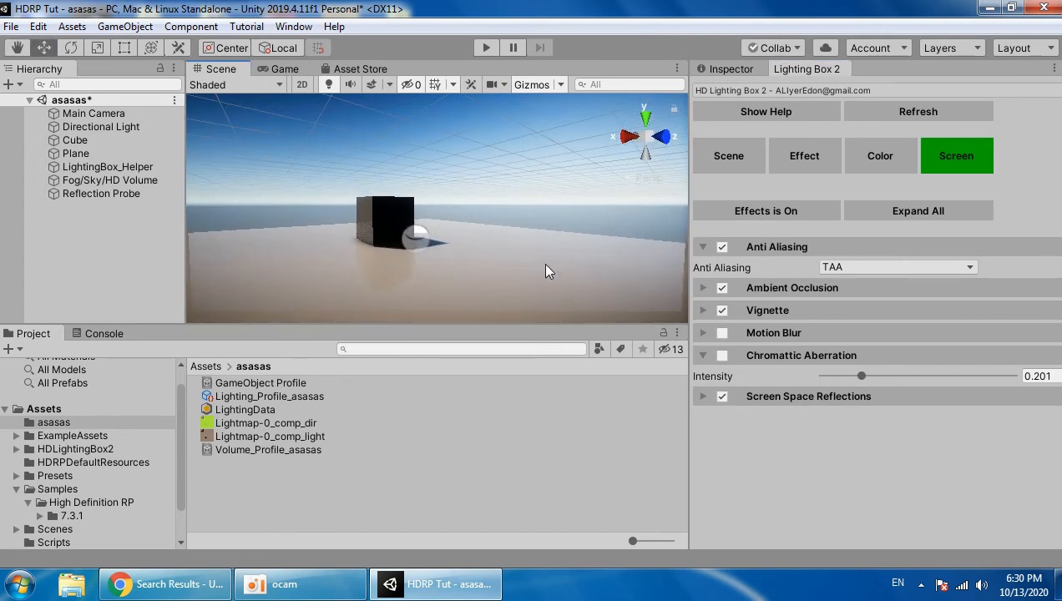
left_click(725, 396)
left_click(725, 396)
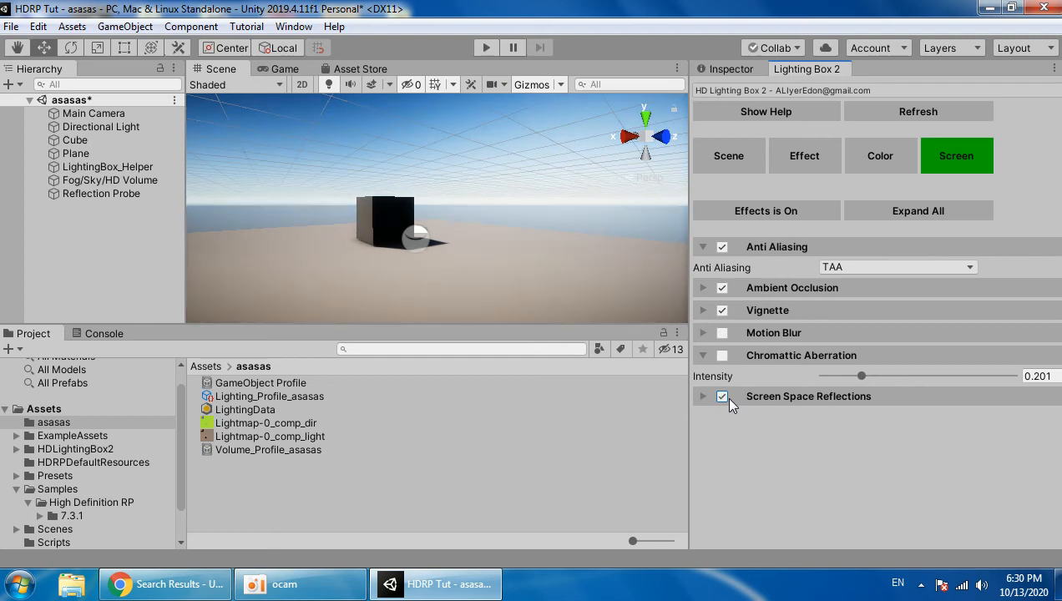
right_click_drag(456, 255, 425, 262)
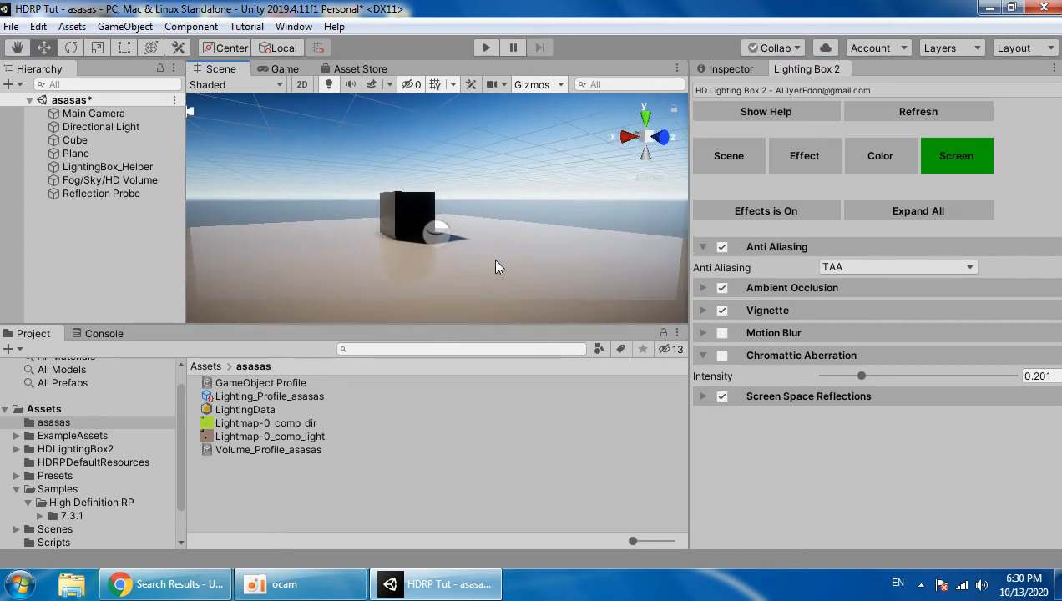
- Try Bloom with intensity 0.71 and threshold 0.91, and turn the effect off again
left_click(860, 158)
left_click(802, 172)
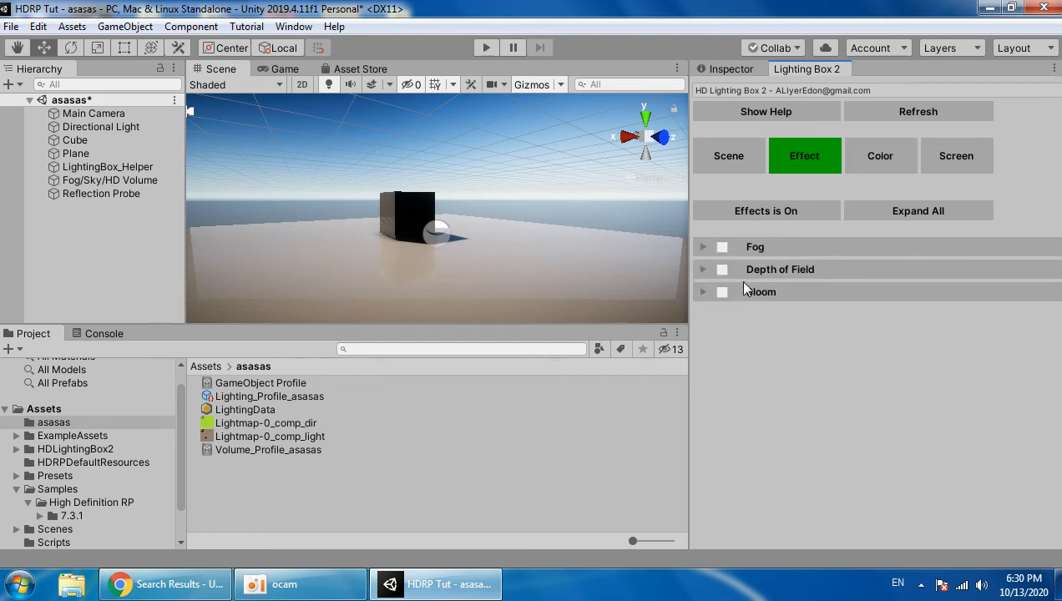
left_click(723, 293)
right_click_drag(434, 186, 466, 198)
left_click(786, 292)
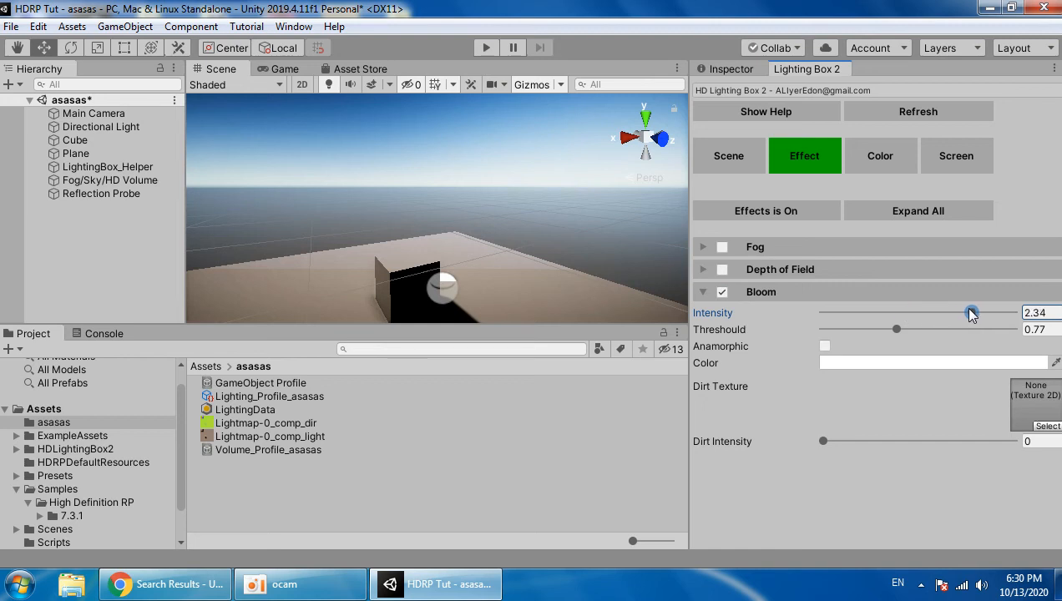
left_click_drag(897, 330, 937, 333)
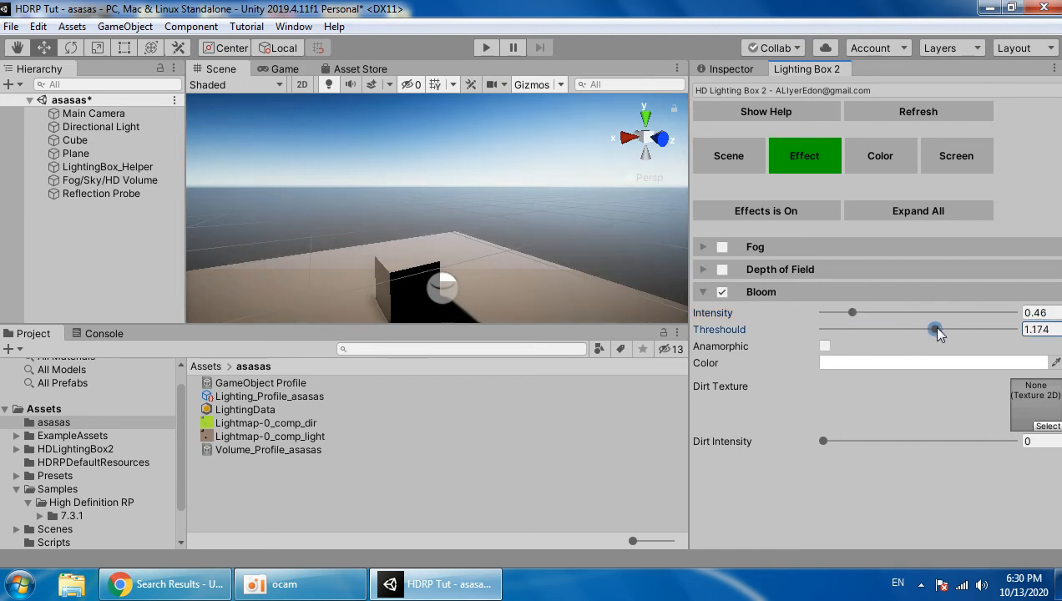
middle_click_drag(461, 251, 459, 230)
left_click(722, 292)
- Enable non-volumetric Fog with attenuation distance 121, base height 3.67 and max height 38.5
left_click(722, 247)
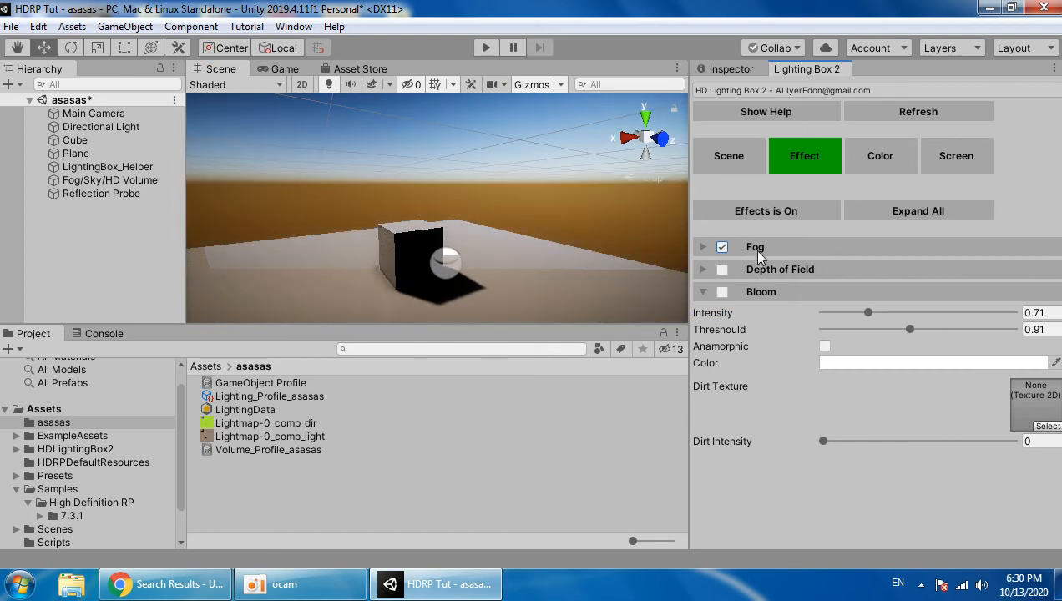
left_click(752, 247)
left_click_drag(924, 300, 960, 300)
mouse_move(932, 317)
left_mouse_down()
mouse_move(850, 321)
mouse_move(962, 319)
mouse_move(939, 320)
left_mouse_up()
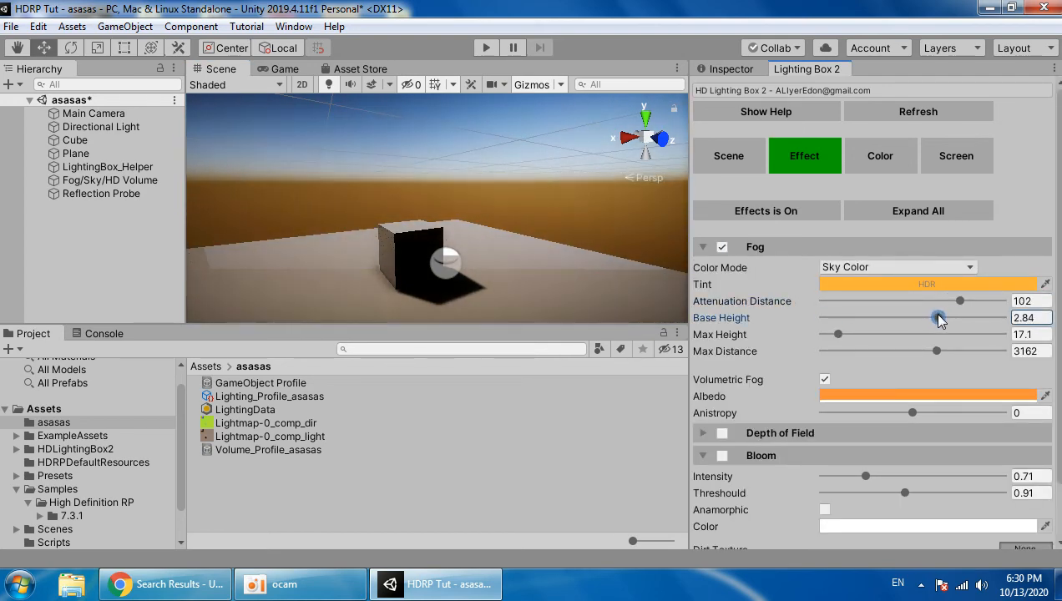
left_click_drag(839, 334, 863, 342)
left_click(825, 380)
left_click_drag(863, 301, 952, 304)
- Select and frame the cube in the scene, and add a spotlight there
right_click_drag(389, 179, 389, 234)
left_click(429, 205)
key("f")
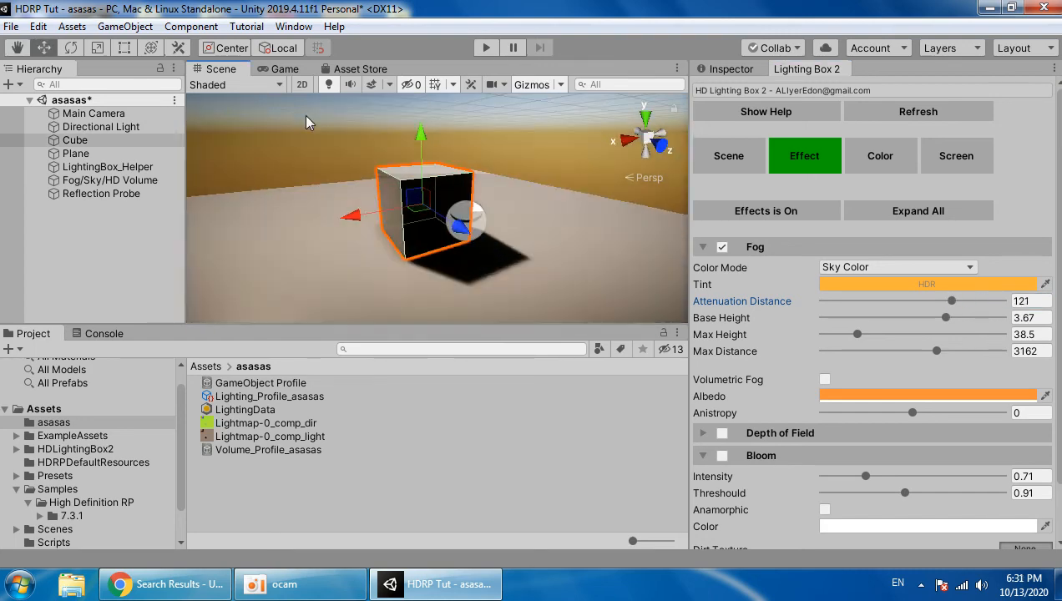
left_click(125, 26)
mouse_move(174, 140)
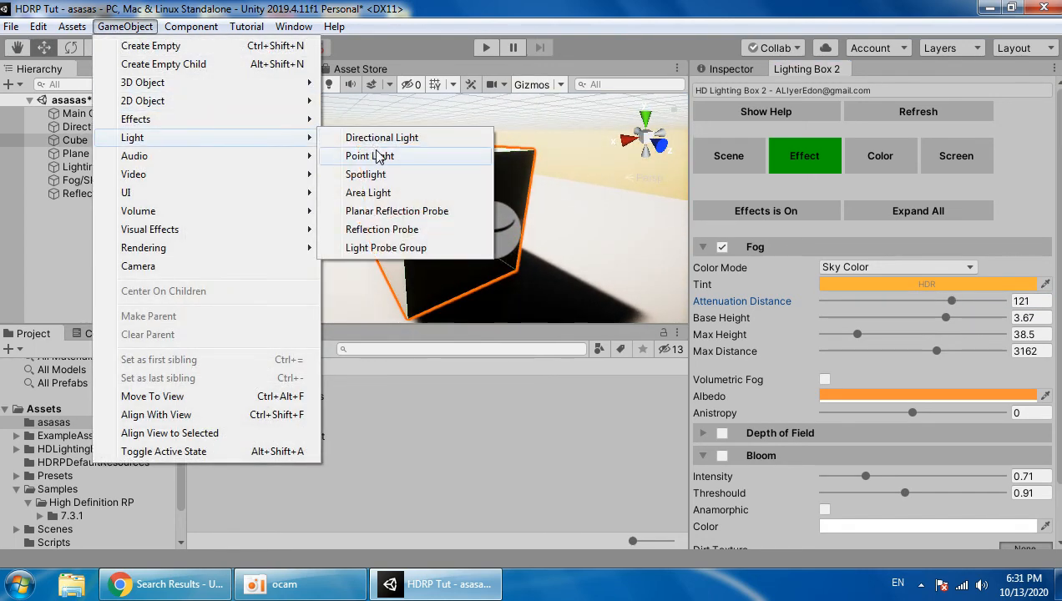
left_click(366, 174)
- Position the spotlight above the cube and rotate it to shine down onto the plane
scroll(438, 197, "down", 5)
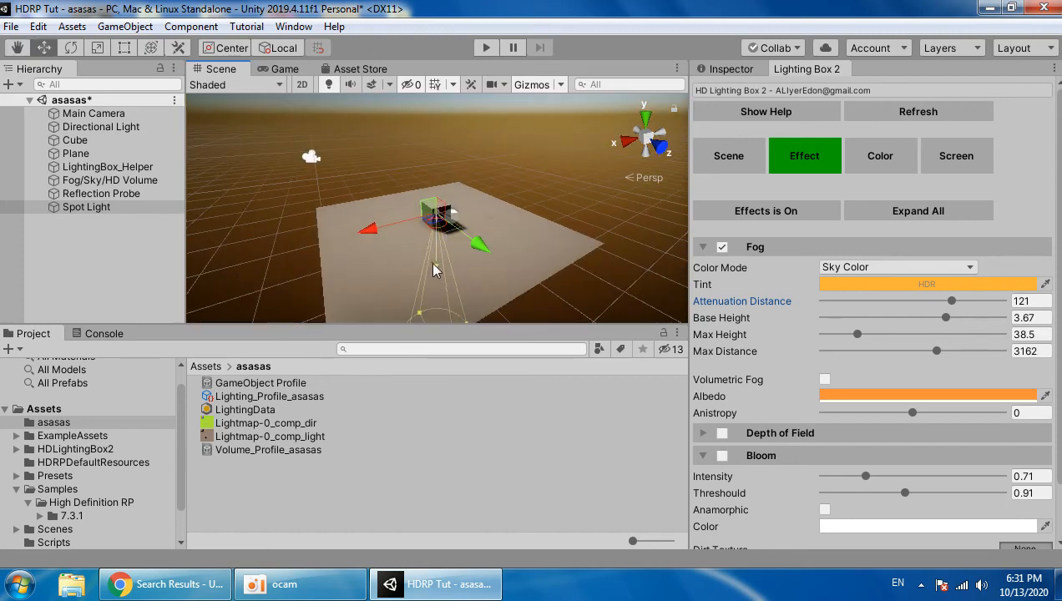
key("e")
left_click_drag(436, 125, 438, 167)
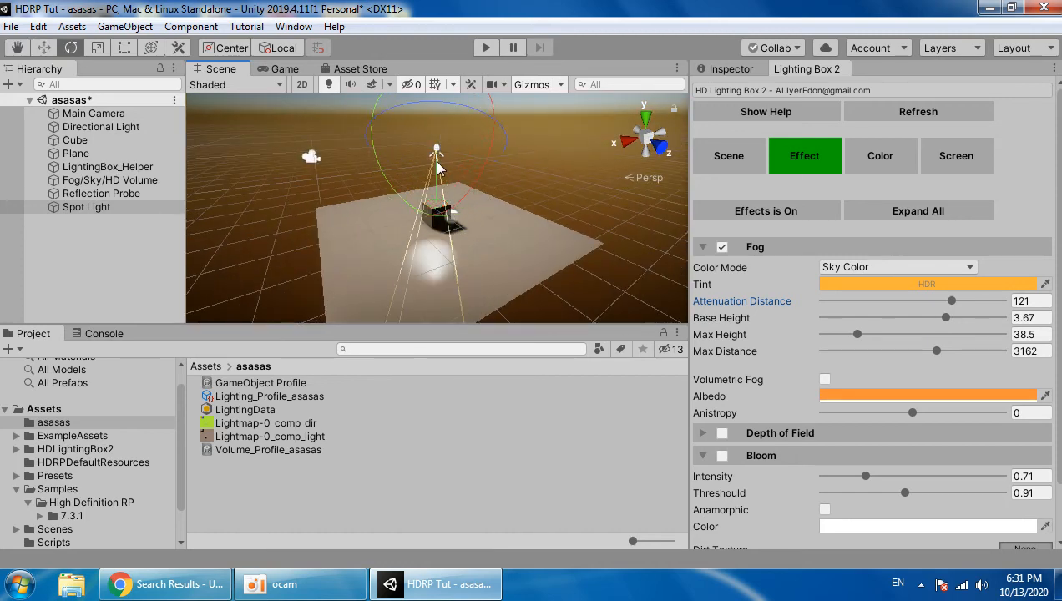
- Set the spotlight's outer angle to 89.8 and its light mode to Realtime
left_click(731, 72)
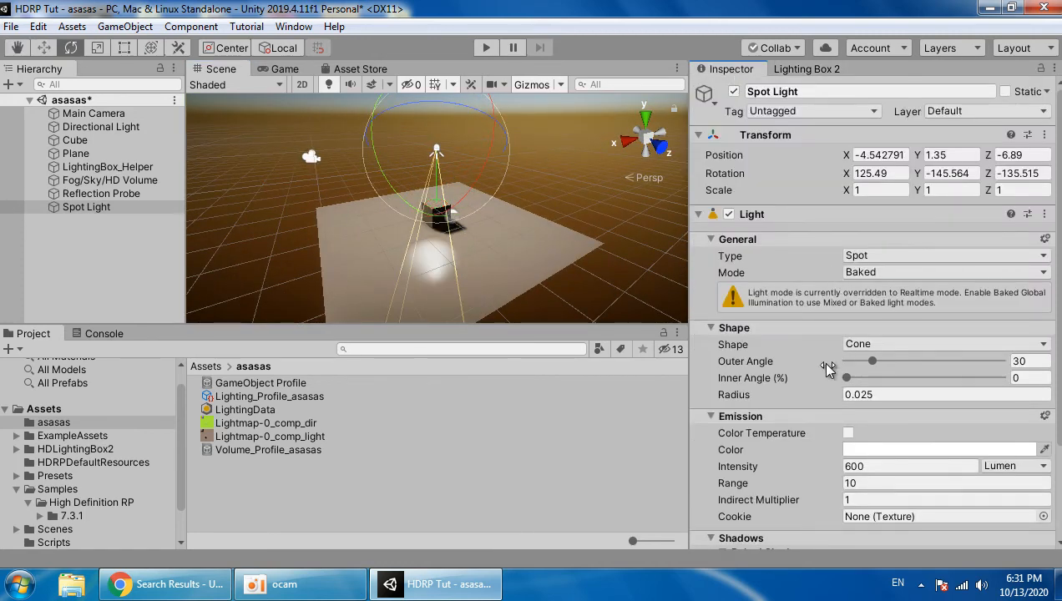
left_click_drag(872, 361, 925, 360)
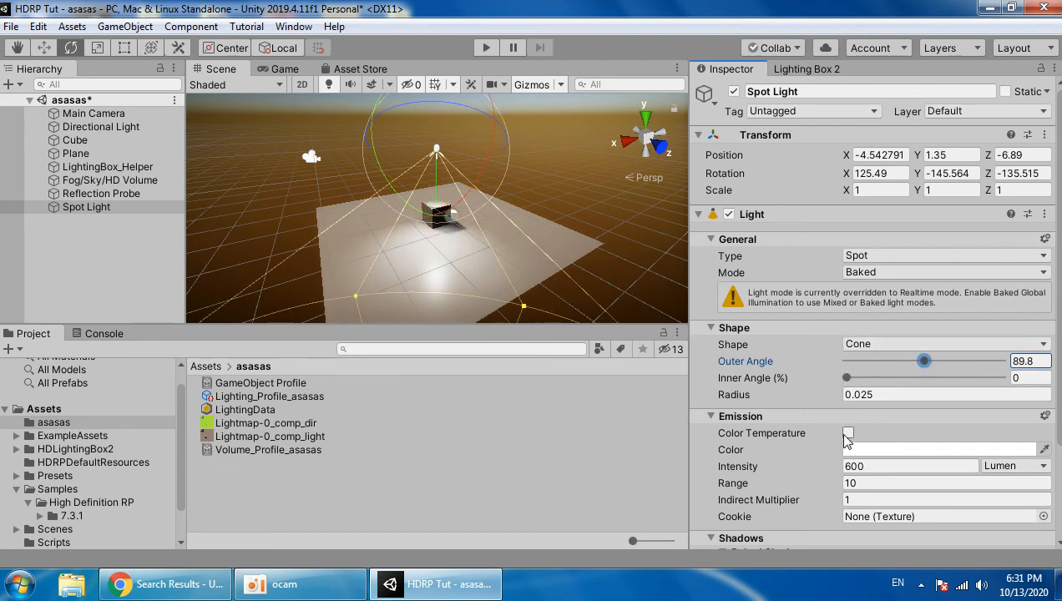
scroll(847, 438, "down", 3)
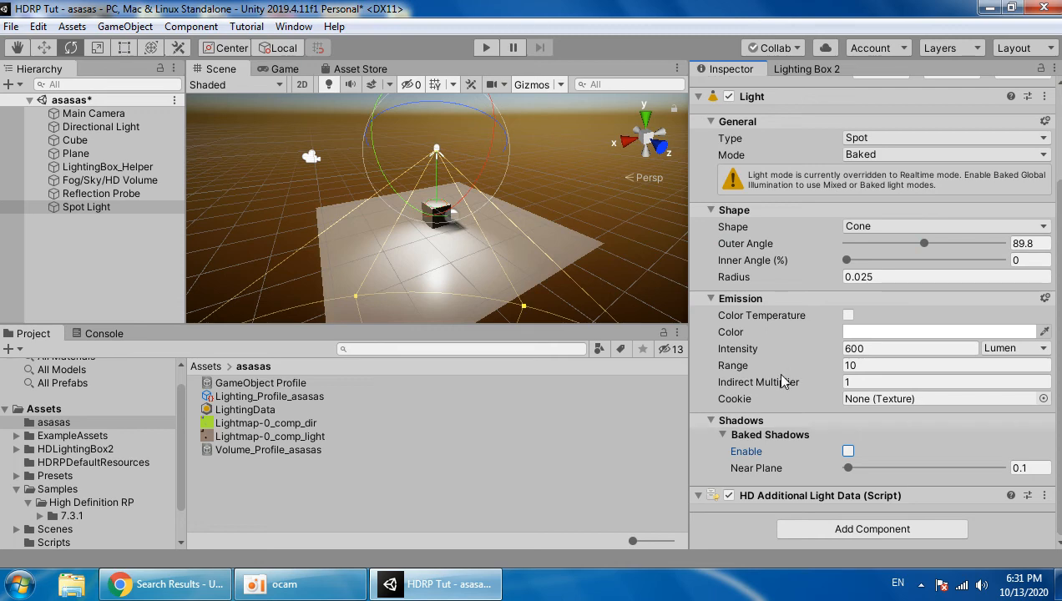
scroll(797, 419, "up", 3)
scroll(764, 341, "down", 3)
scroll(839, 383, "up", 3)
left_click(864, 273)
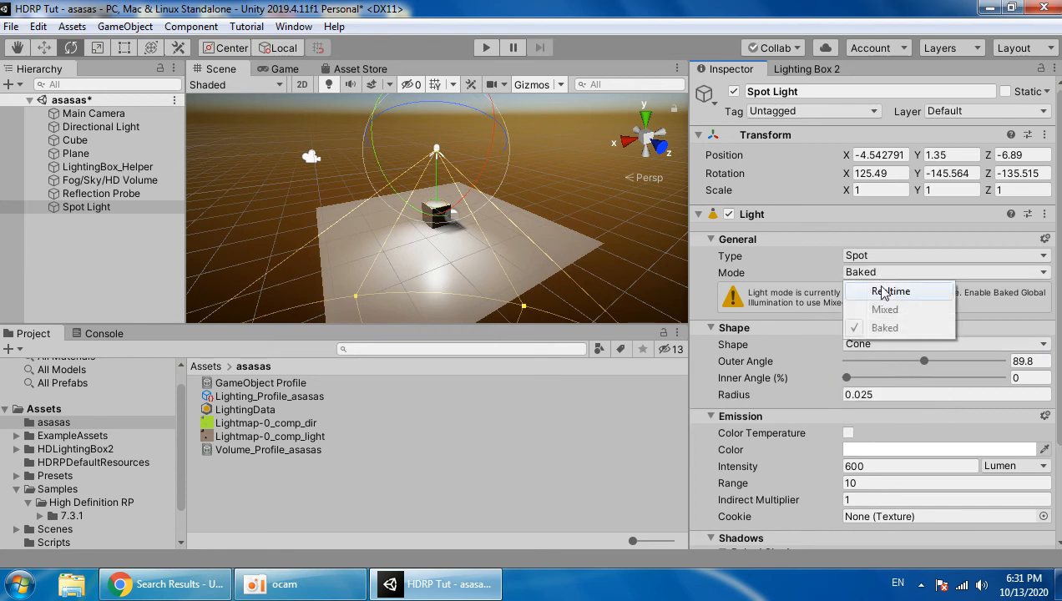
left_click(873, 291)
- Go through the Scene settings of Lighting Box 2 and raise the spotlight's volumetrics multiplier to 16
left_click(807, 68)
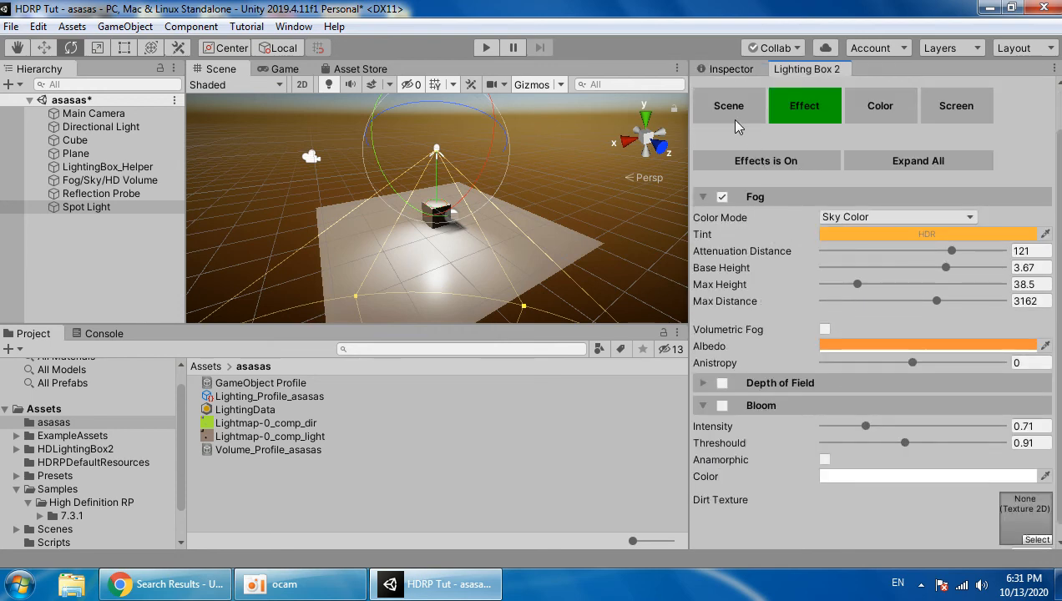
left_click(734, 117)
scroll(814, 353, "down", 3)
left_click(880, 474)
left_click(862, 511)
left_click(730, 69)
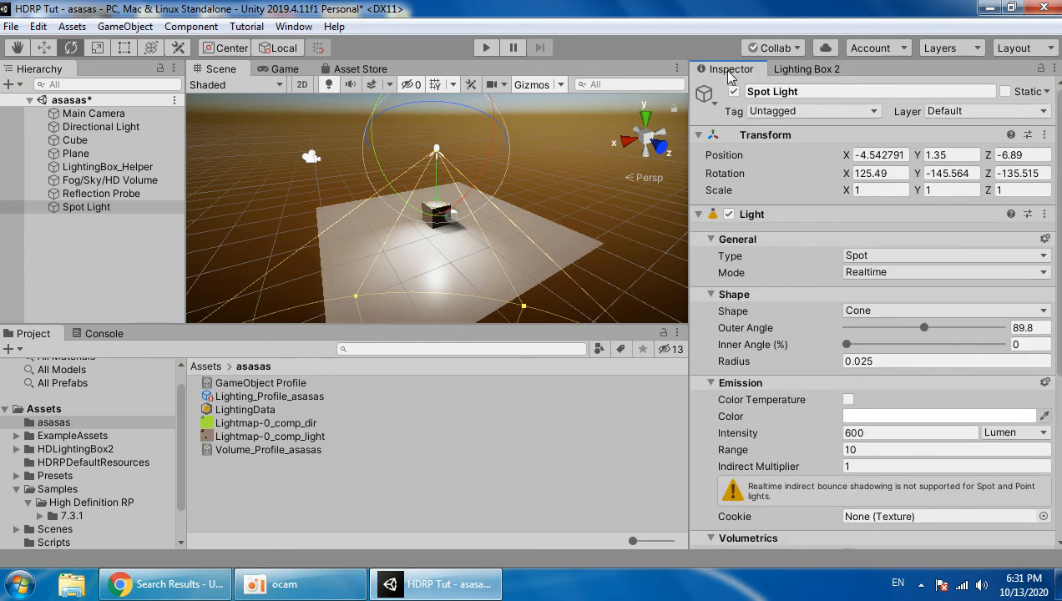
scroll(826, 336, "down", 5)
left_click_drag(856, 310, 1038, 320)
scroll(882, 261, "up", 5)
- Enable Volumetric Fog in the Effect settings of Lighting Box 2
left_click(806, 69)
scroll(820, 242, "up", 5)
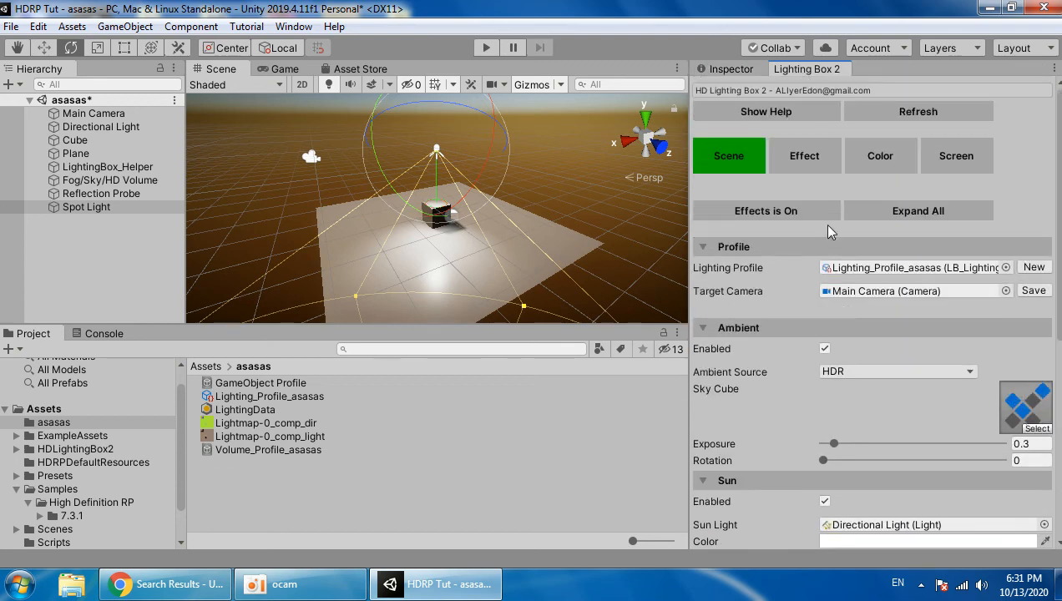
left_click(807, 159)
left_click(825, 380)
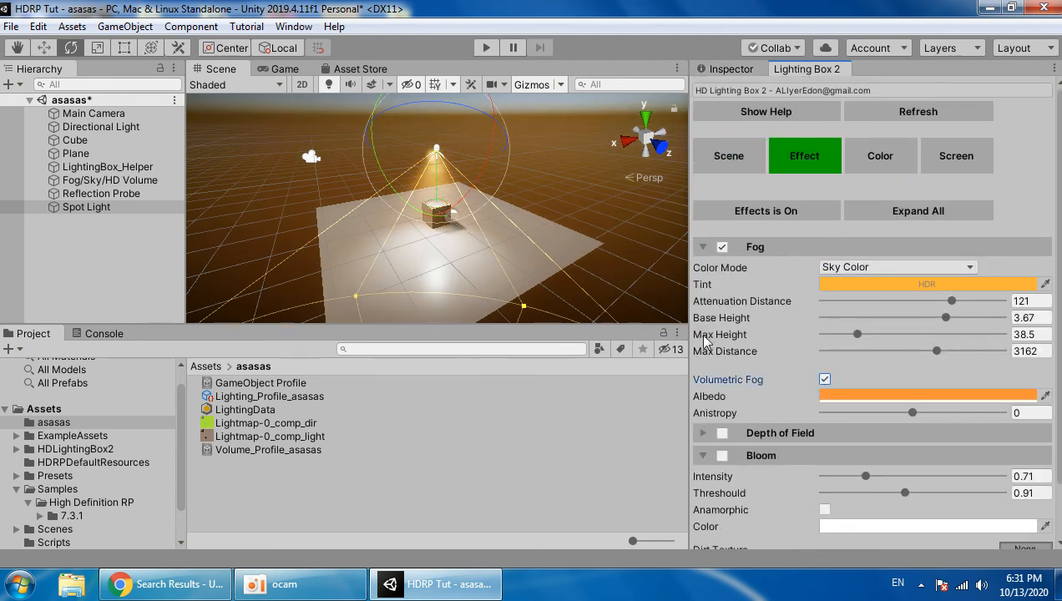
- Examine the spotlight's volumetric beam above the cube from closer and from different angles
scroll(427, 242, "up", 4)
left_click_drag(427, 242, 430, 212, "alt")
scroll(445, 257, "up", 3)
scroll(429, 211, "down", 5)
mouse_move(396, 154)
left_mouse_down()
mouse_move(454, 234)
mouse_move(436, 166)
mouse_move(402, 147)
left_mouse_up()
key("w")
right_click_drag(406, 155, 539, 238)
key("a")
key("w")
key("s")
- Change the volumetric fog's albedo color from orange to white
left_click(848, 396)
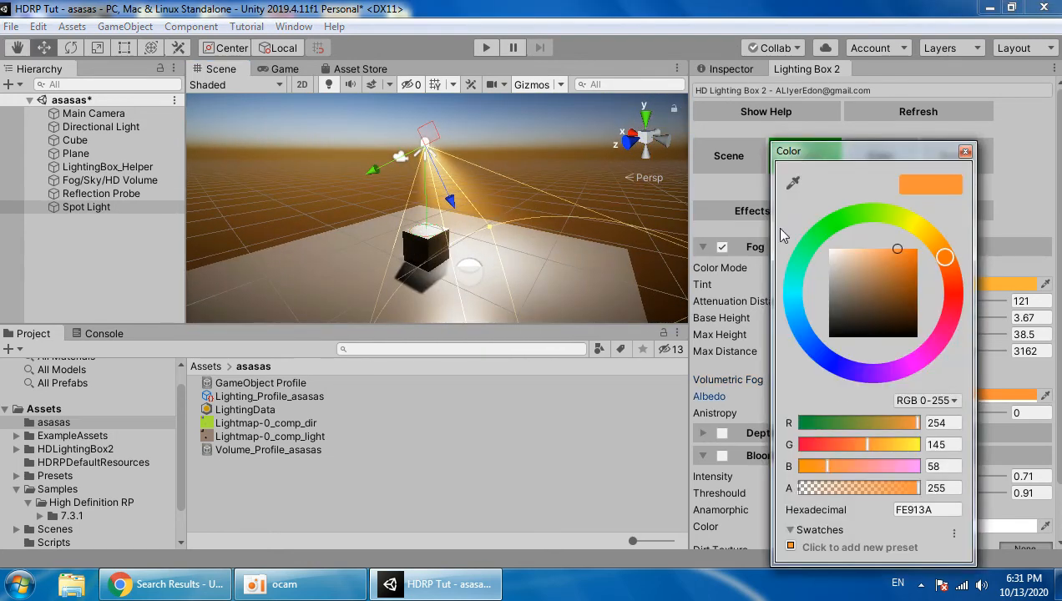
left_click_drag(851, 268, 821, 241)
left_click(550, 156)
left_click(490, 131)
key("w")
right_click_drag(543, 243, 510, 247)
- Set the spotlight's emission color to orange, with its volumetrics multiplier at 16
left_click(725, 69)
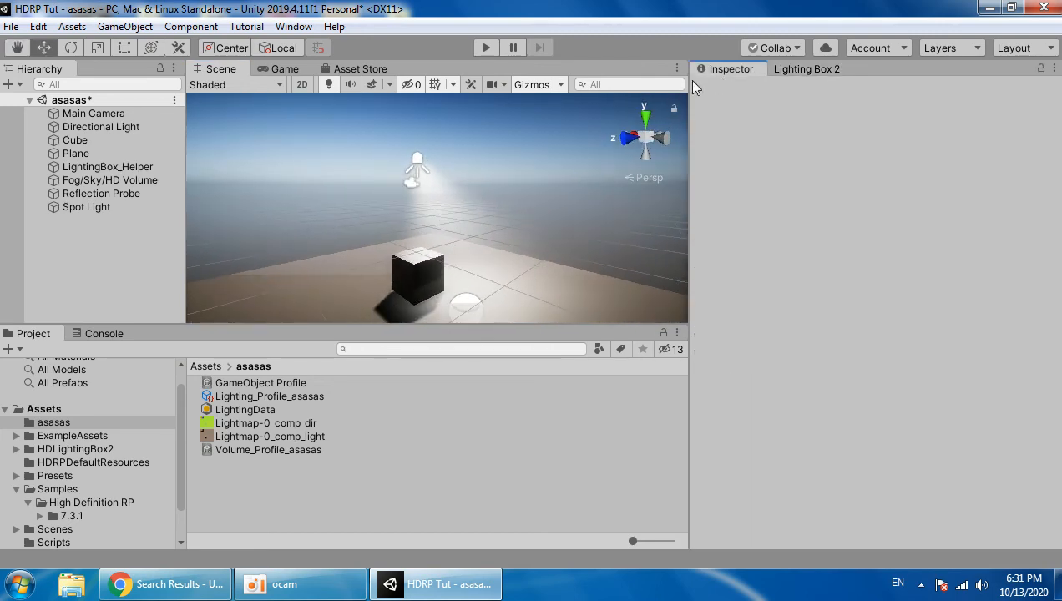
left_click(124, 206)
scroll(843, 321, "down", 4)
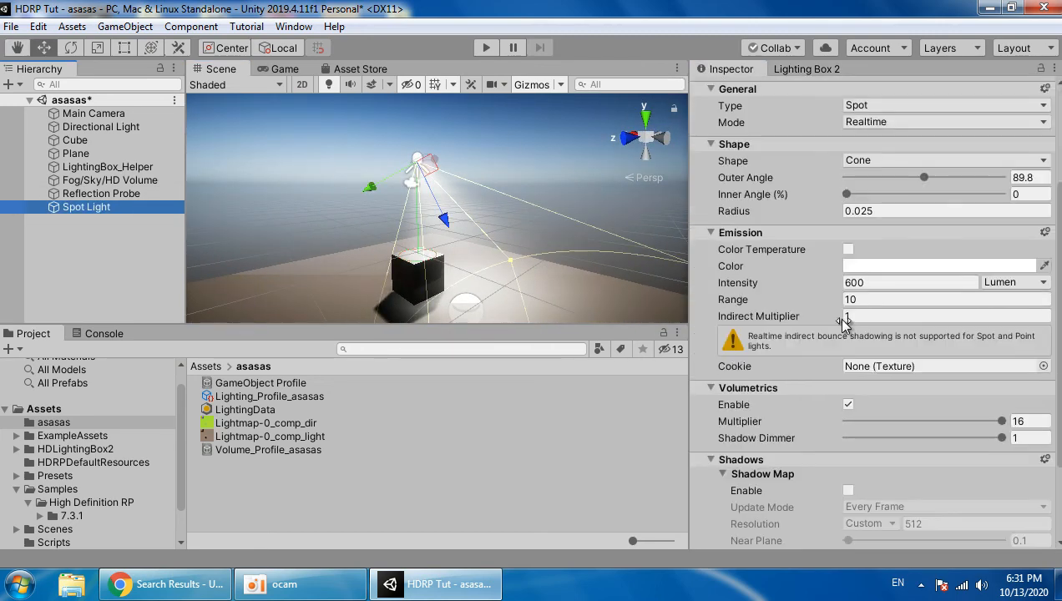
left_click(885, 265)
left_click_drag(865, 261, 945, 261)
left_click(456, 219)
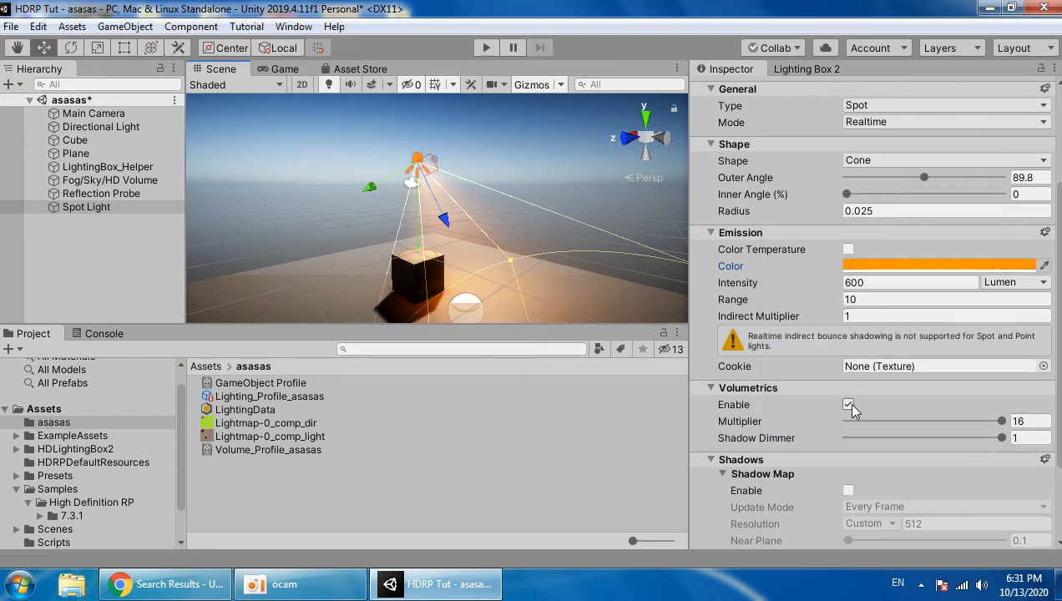
left_click_drag(873, 424, 1030, 423)
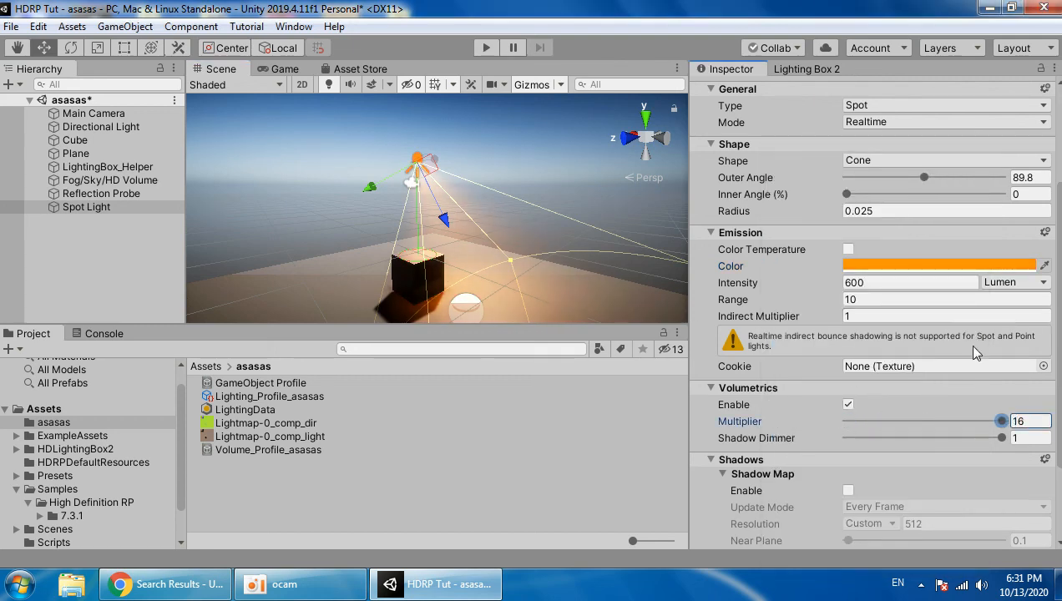
- Increase the fog's attenuation distance and max height while checking the orange light beam from several angles
left_click(811, 70)
left_click_drag(307, 176, 526, 242, "alt")
scroll(535, 246, "down", 3)
left_click_drag(927, 302, 982, 301)
right_click_drag(499, 227, 434, 109)
left_click_drag(983, 300, 977, 323)
left_click_drag(857, 334, 913, 354)
left_click_drag(508, 196, 424, 292, "alt")
right_click_drag(424, 292, 506, 324)
key("s")
key("w")
key("w")
- Close the Lighting Box 2 tab and select the Fog/Sky/HD Volume object
right_click(803, 69)
left_click(805, 94)
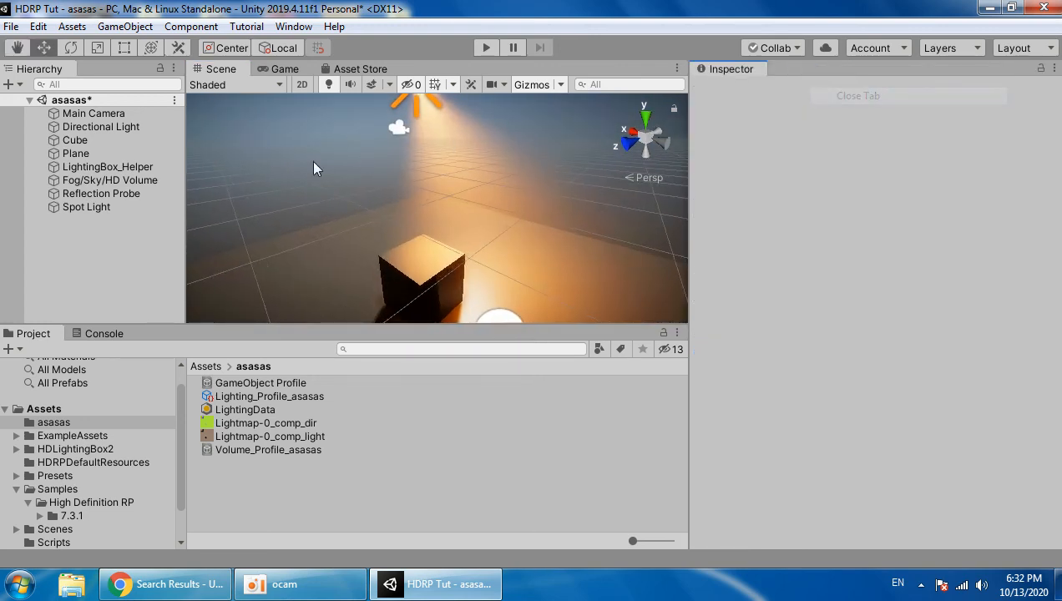
left_click(145, 180)
- Collapse the Bloom, Micro Shadows and Volumetric Fog Quality overrides of the volume
scroll(778, 332, "down", 9)
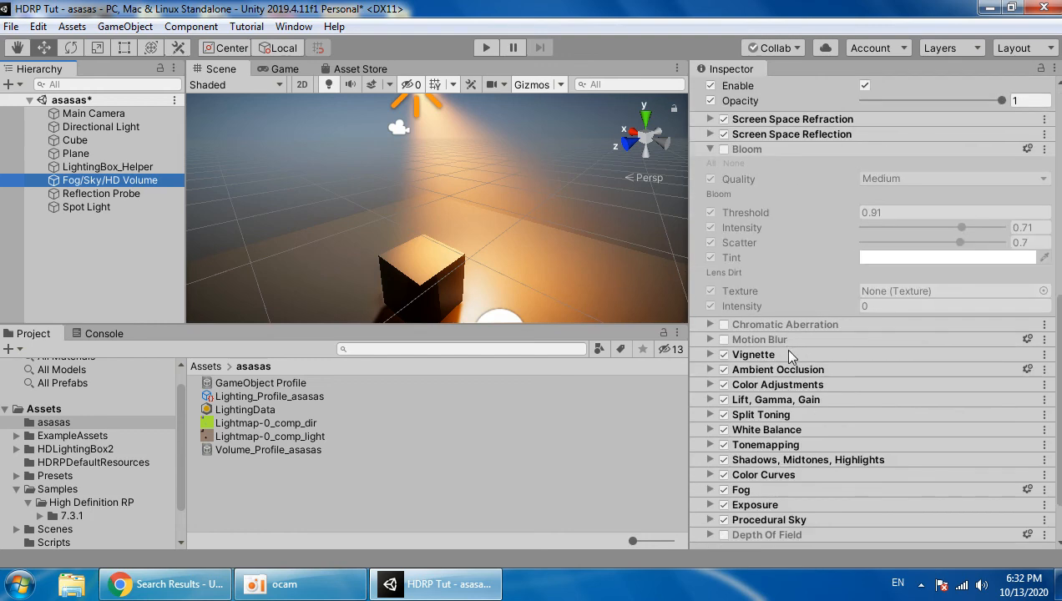
scroll(789, 334, "up", 3)
left_click(782, 303)
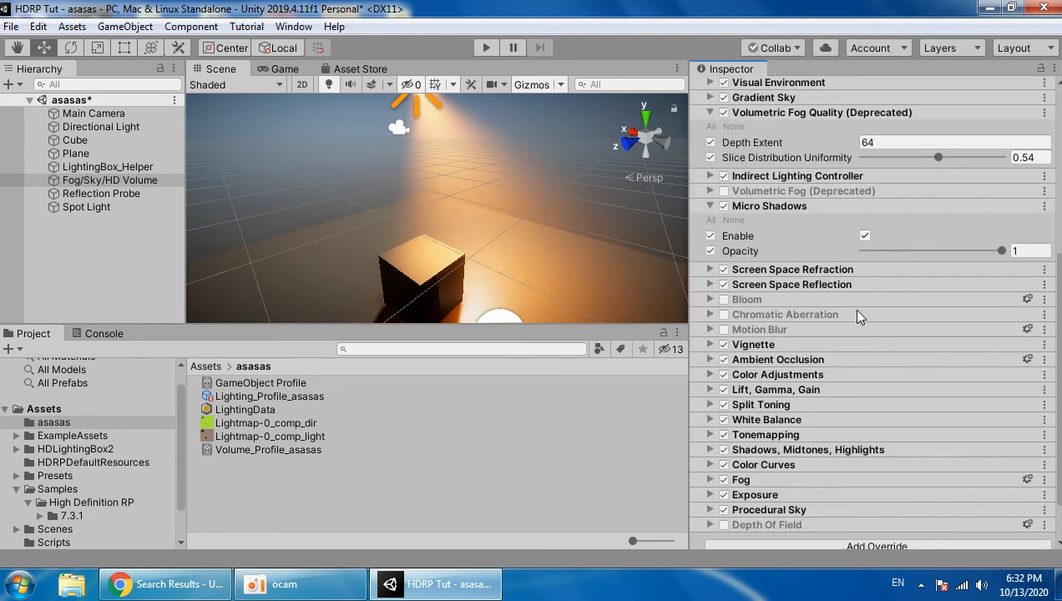
left_click(803, 206)
scroll(804, 250, "up", 3)
left_click(804, 264)
scroll(801, 258, "up", 5)
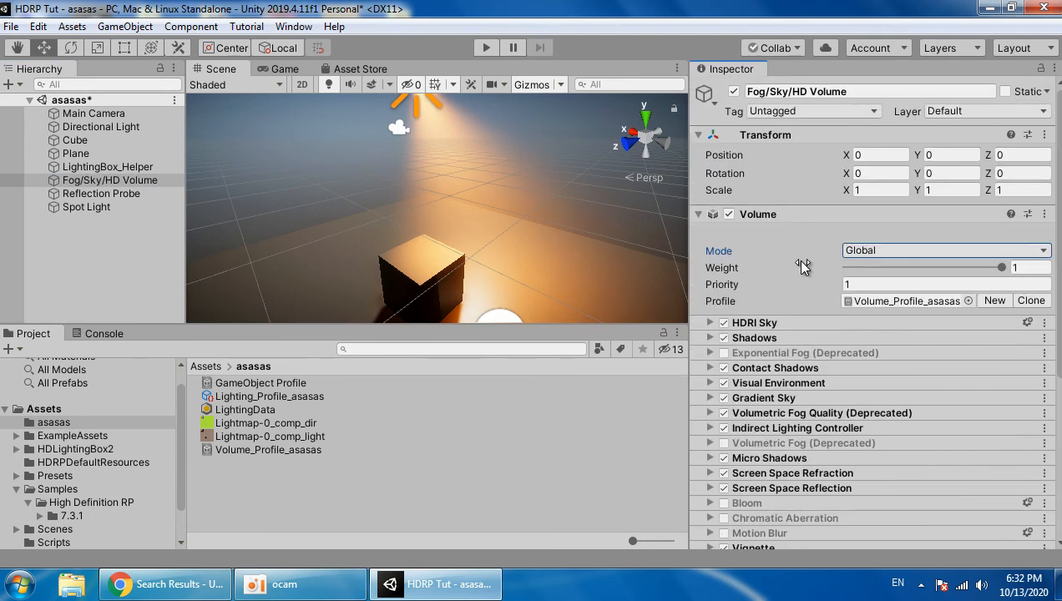
- Review the full list of overrides on the Fog/Sky/HD Volume, from HDRI Sky to Depth Of Field
scroll(768, 325, "down", 6)
scroll(803, 265, "up", 6)
scroll(809, 501, "down", 6)
scroll(797, 268, "up", 6)
scroll(751, 468, "down", 6)
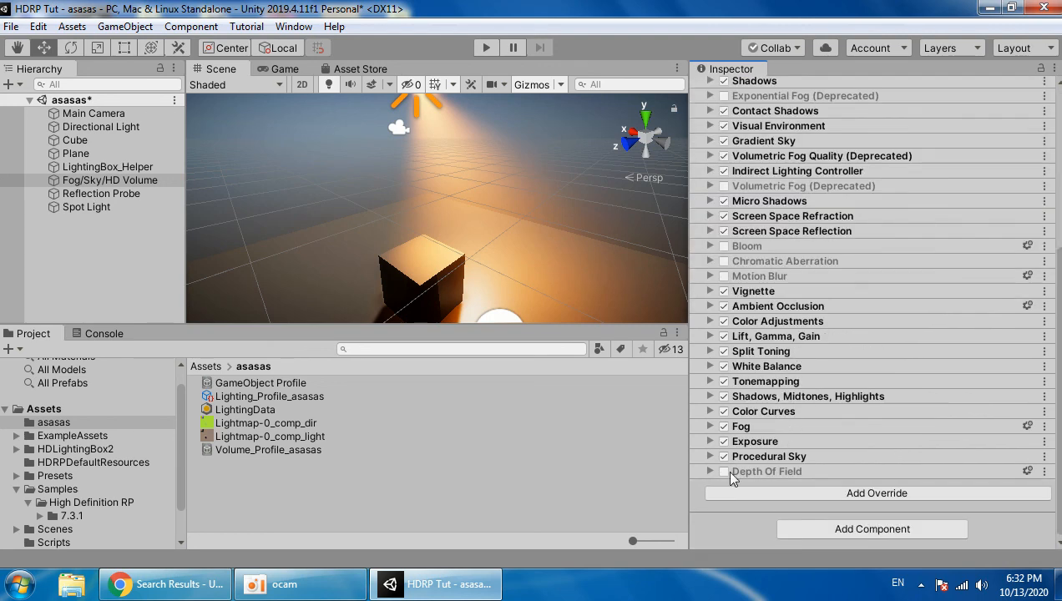
left_click(284, 584)
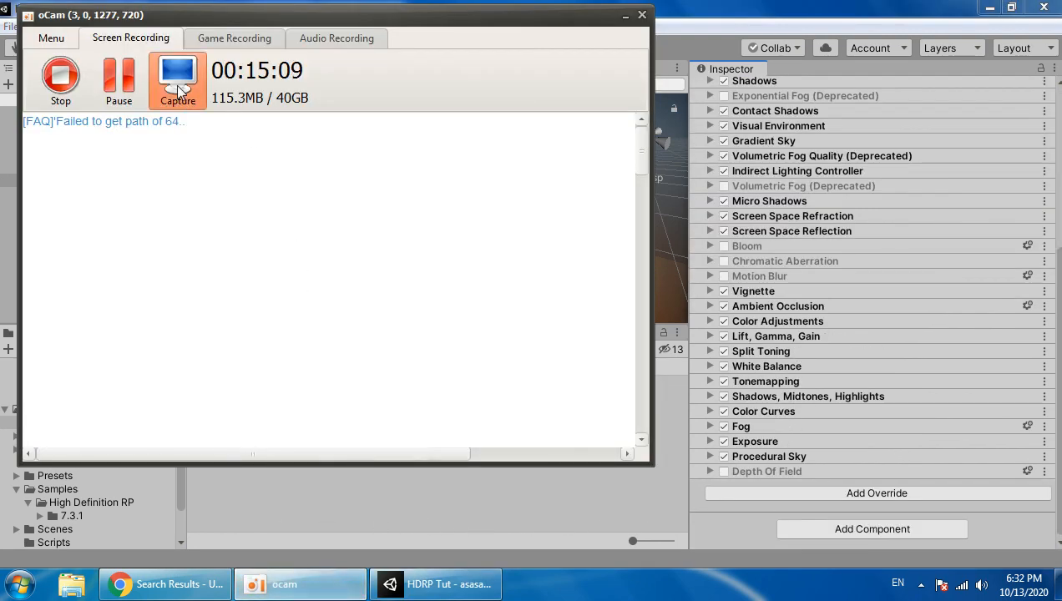